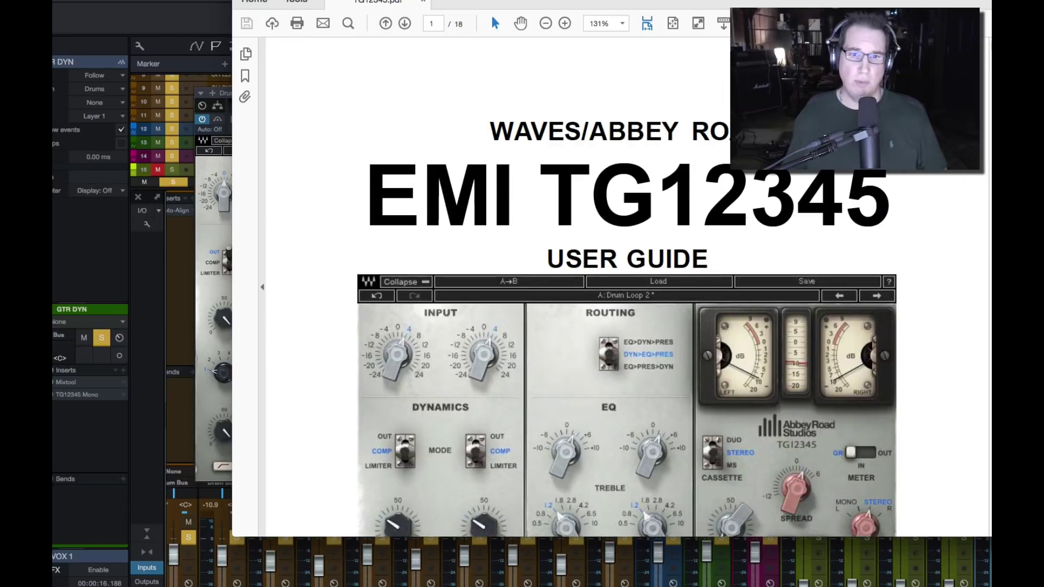
pyautogui.scroll(6, 625, 289)
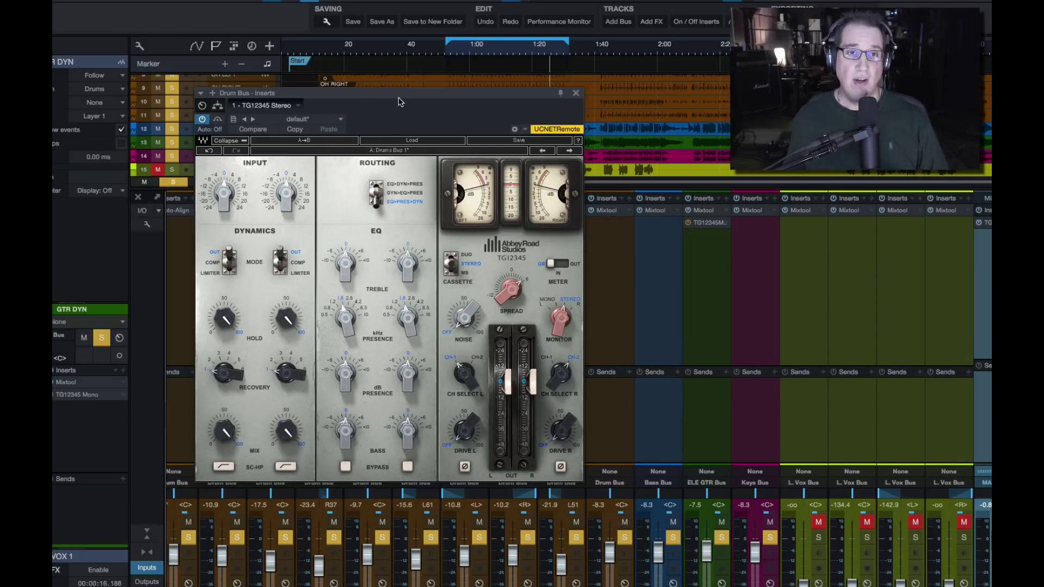
# Turn the Noise knob up from OFF and set the Spread knob to about 0
pyautogui.moveTo(400, 100); pyautogui.dragTo(398, 105)
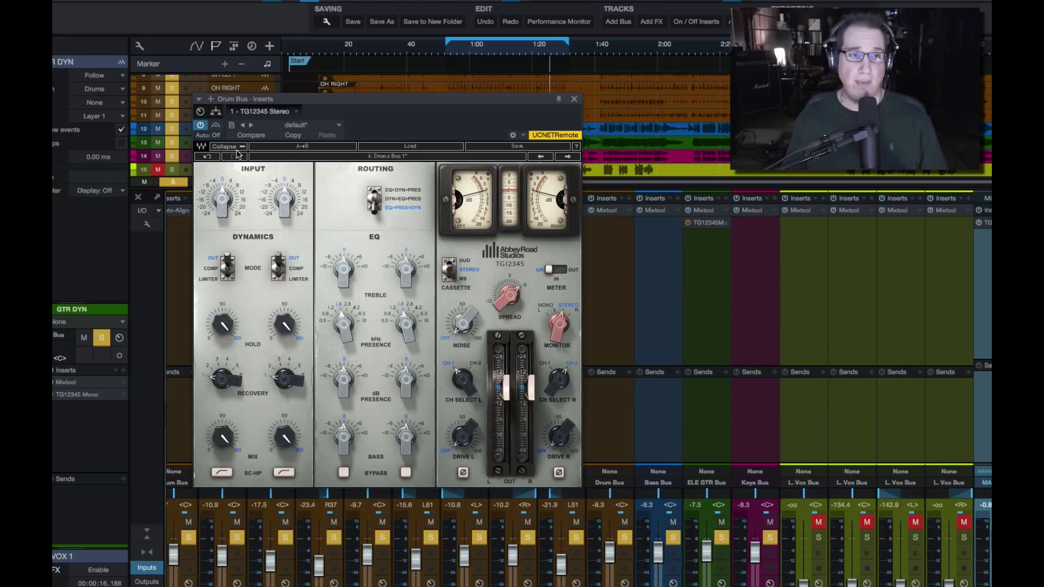
pyautogui.moveTo(222, 209)
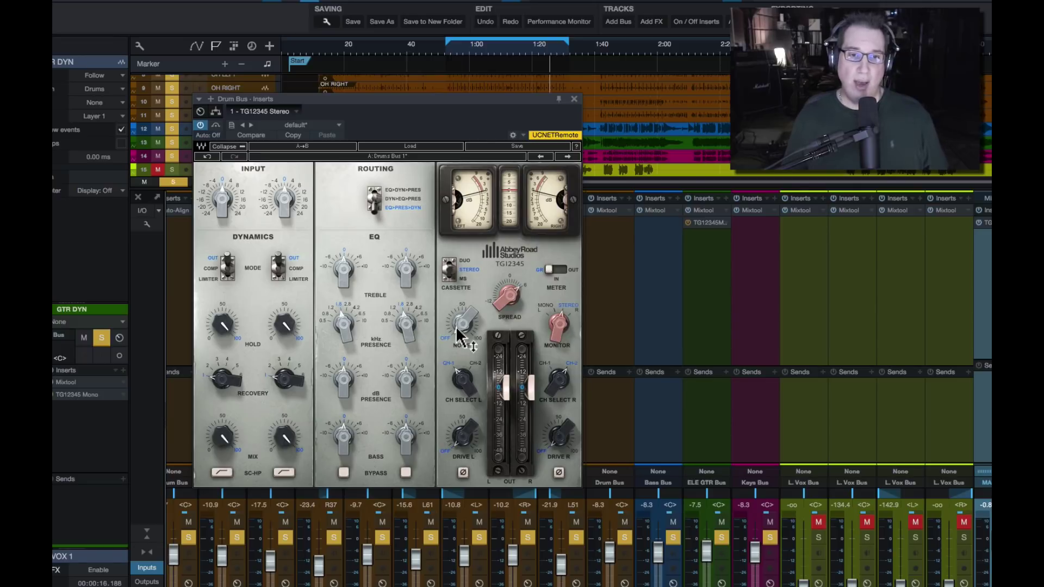
pyautogui.moveTo(463, 327); pyautogui.dragTo(456, 328)
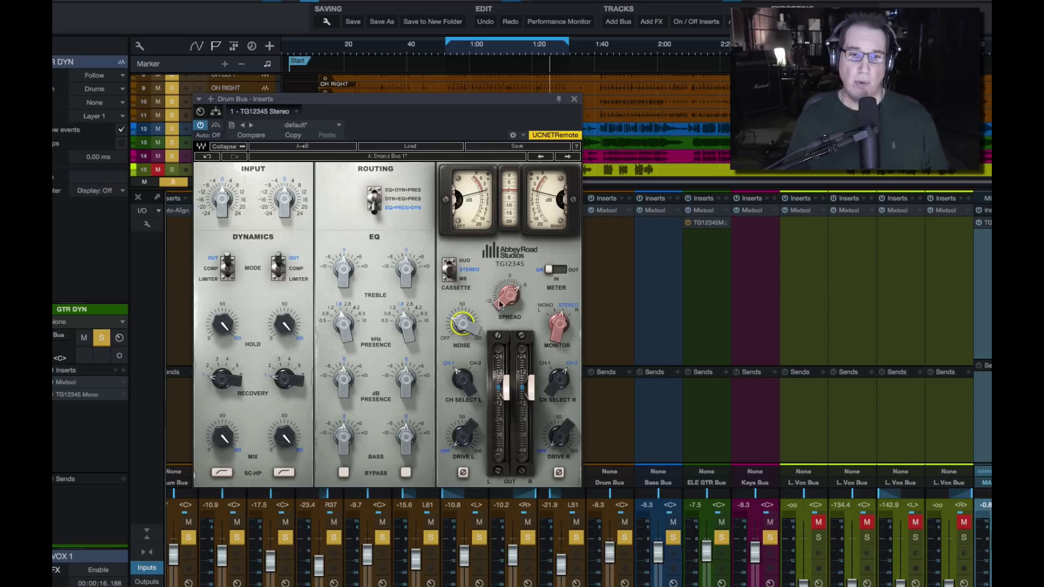
pyautogui.moveTo(513, 302); pyautogui.dragTo(513, 302)
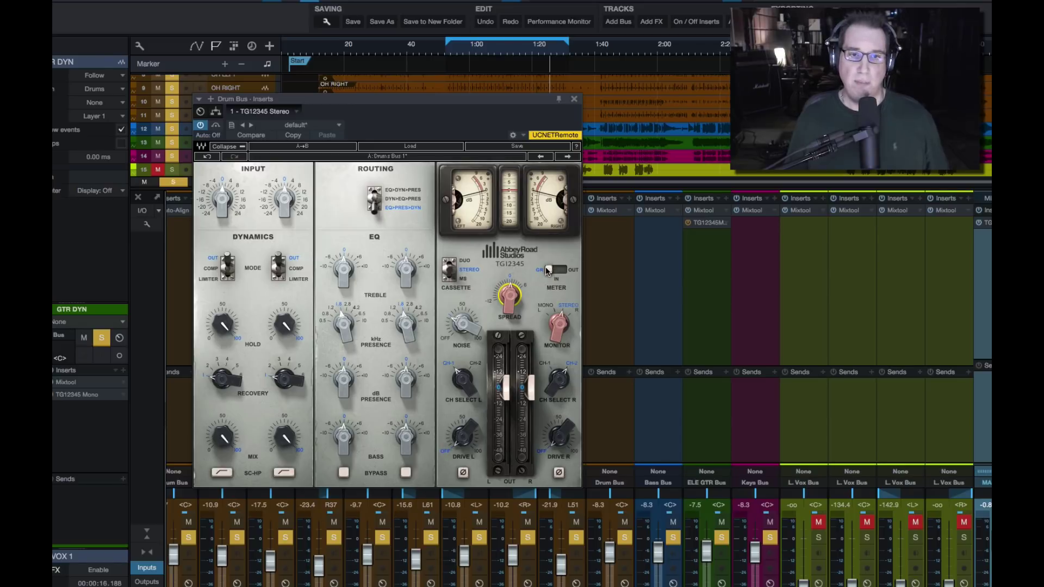
# Switch the meter to IN and back to GR, and the monitor knob to MONO and back to STEREO
pyautogui.click(560, 271)
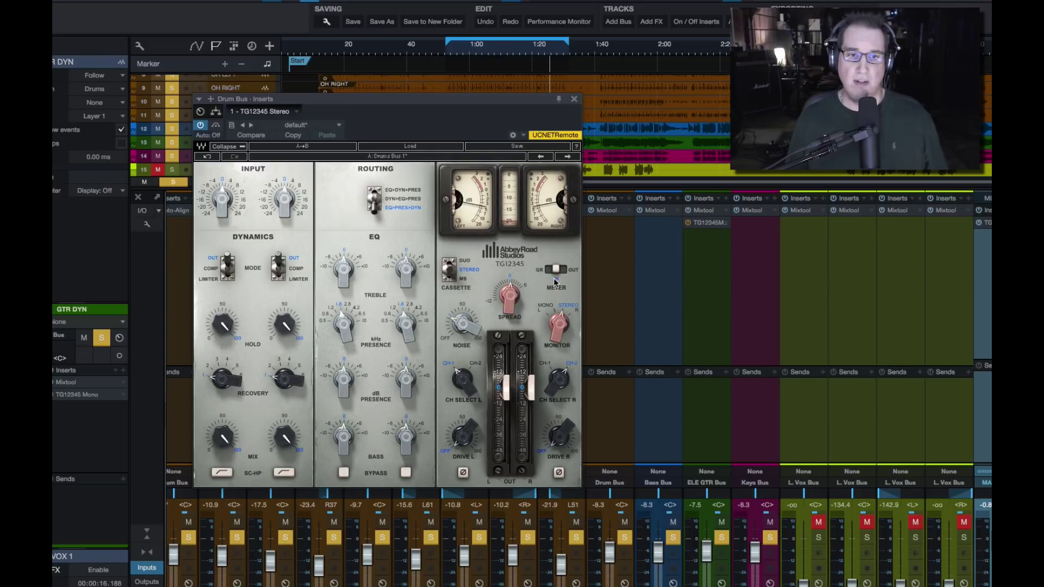
pyautogui.click(540, 272)
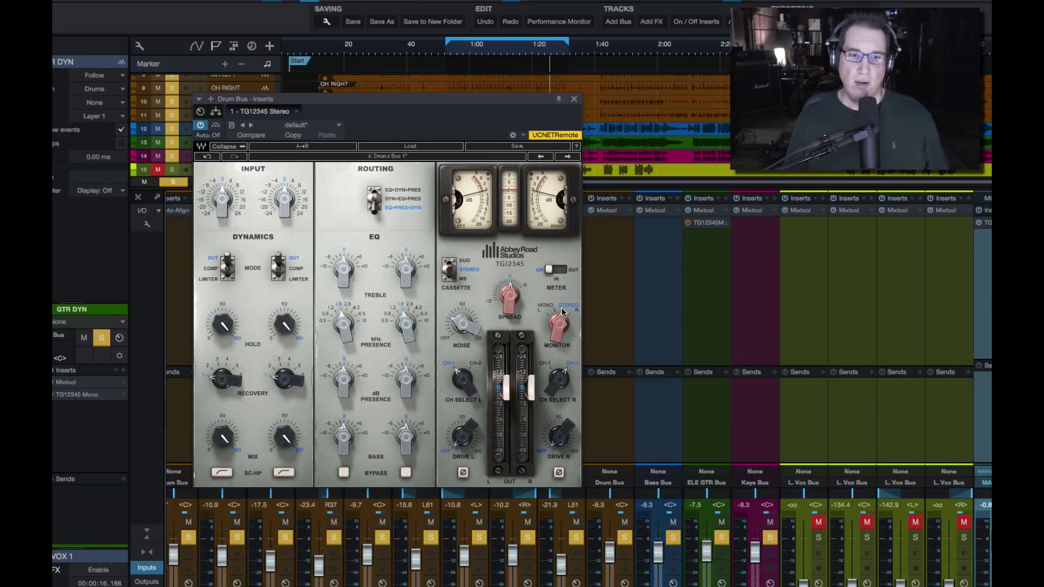
pyautogui.click(559, 325)
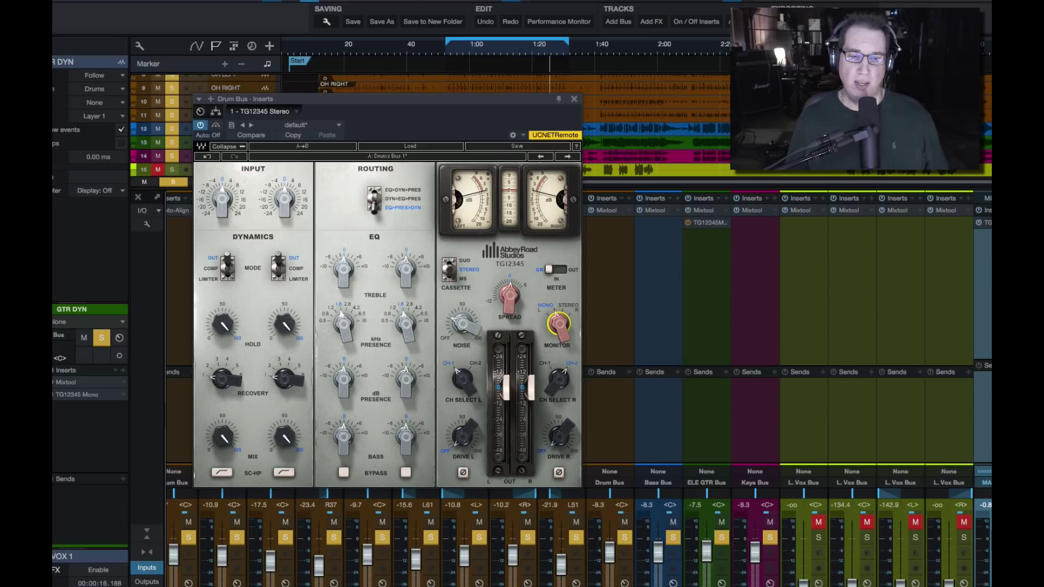
pyautogui.moveTo(559, 325); pyautogui.dragTo(565, 331)
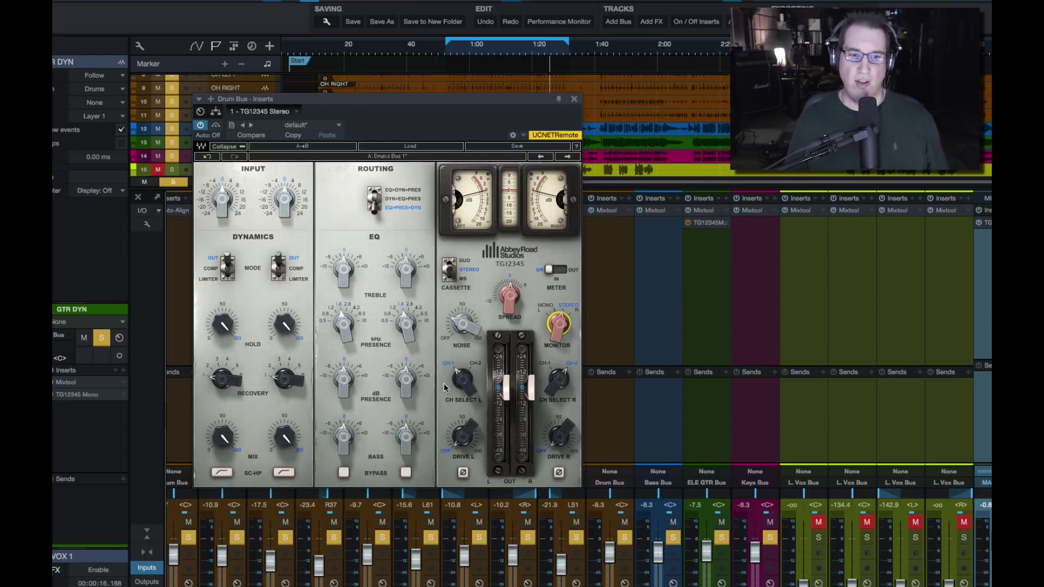
# Try out both channel select knobs, the Drive L amount and the left channel's phase invert switch
pyautogui.moveTo(461, 379); pyautogui.dragTo(462, 380)
pyautogui.moveTo(558, 378); pyautogui.dragTo(558, 375)
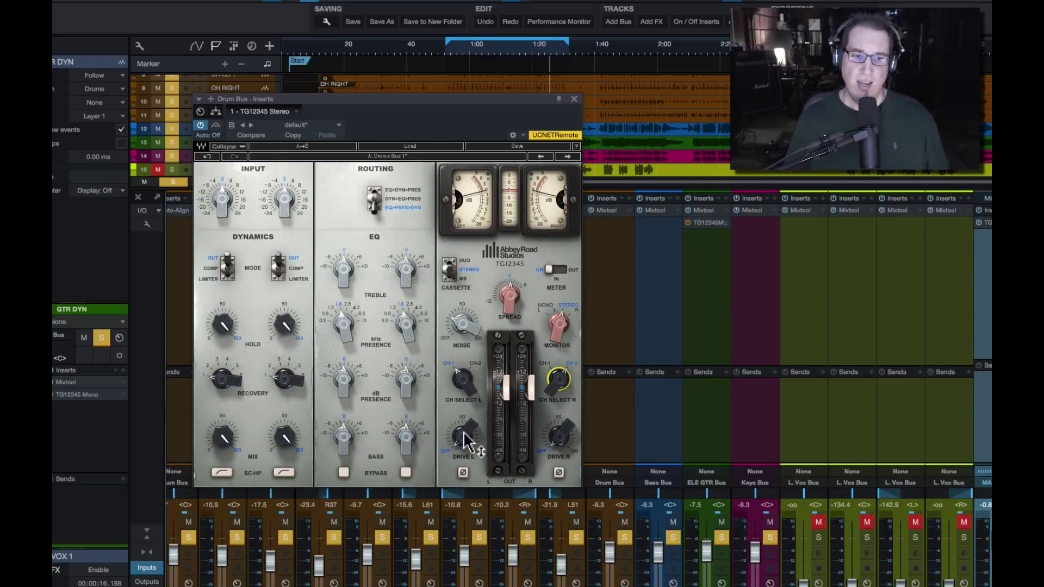
pyautogui.moveTo(463, 438); pyautogui.dragTo(463, 437)
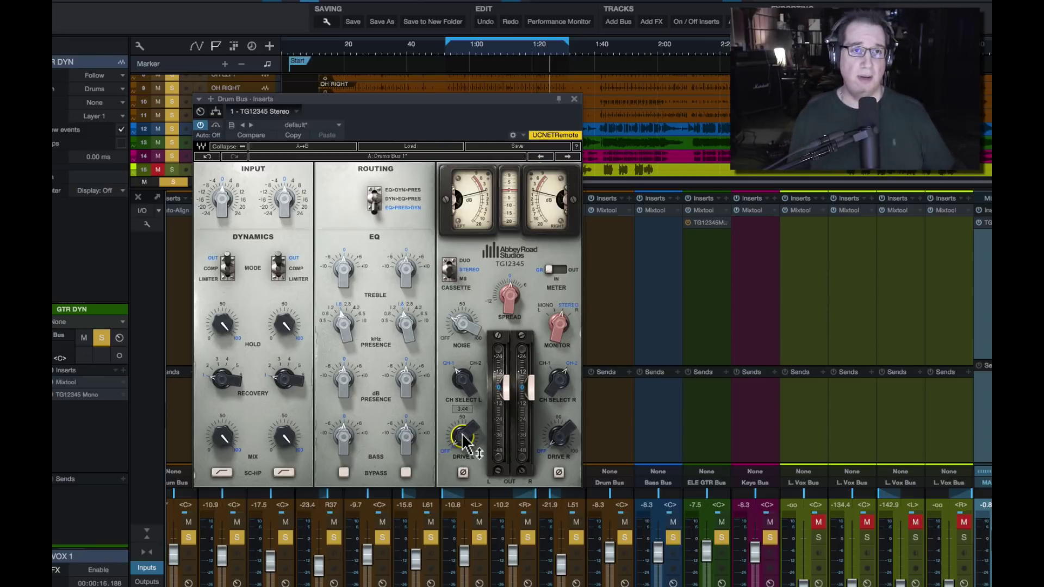
pyautogui.click(463, 473)
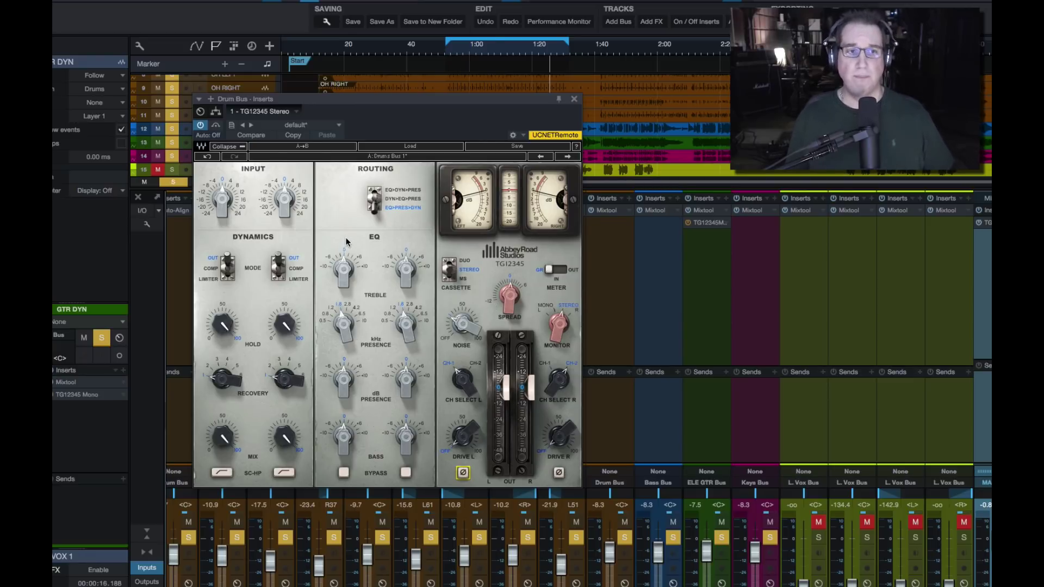
# Cycle the routing switch through EQ>DYN>PRES and DYN>EQ>PRES, ending on EQ>PRES>DYN
pyautogui.click(375, 210)
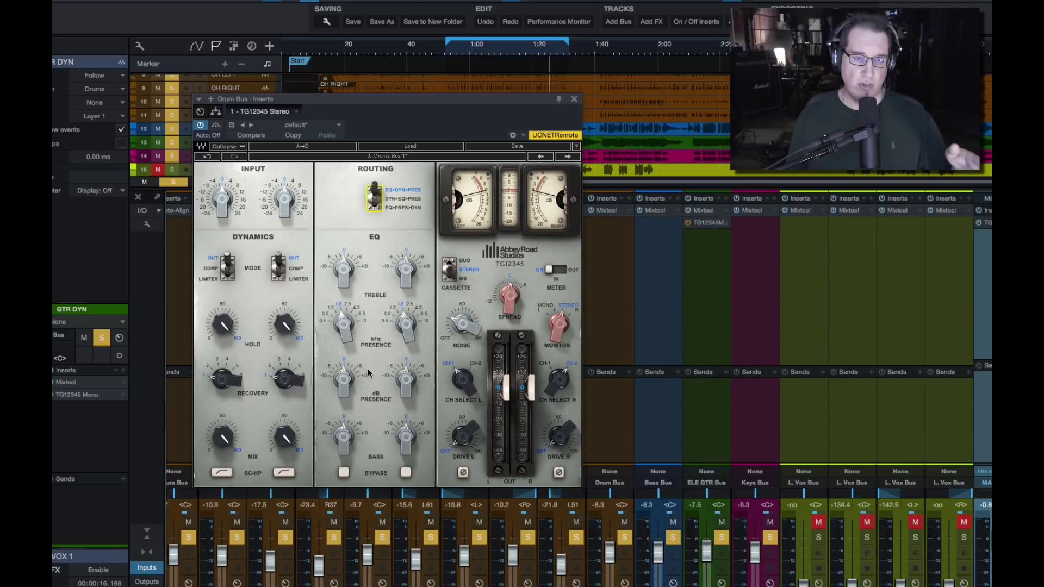
pyautogui.click(374, 201)
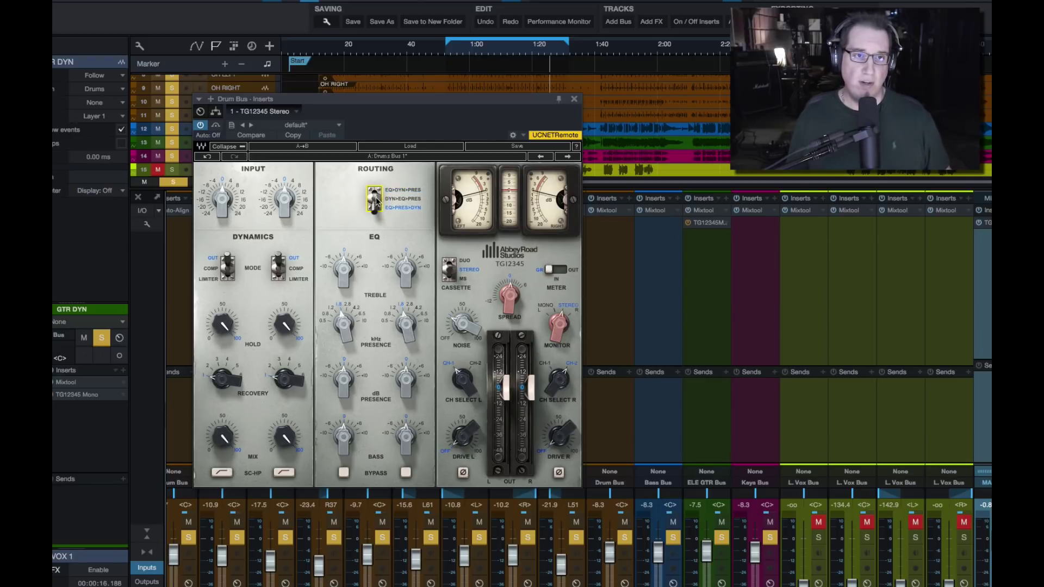
pyautogui.click(379, 201)
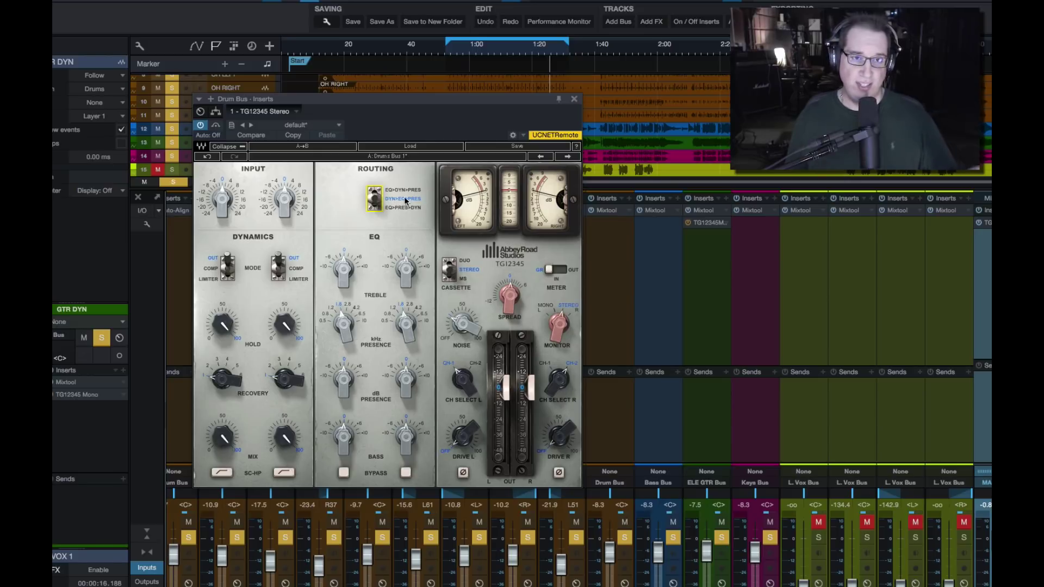
pyautogui.click(376, 202)
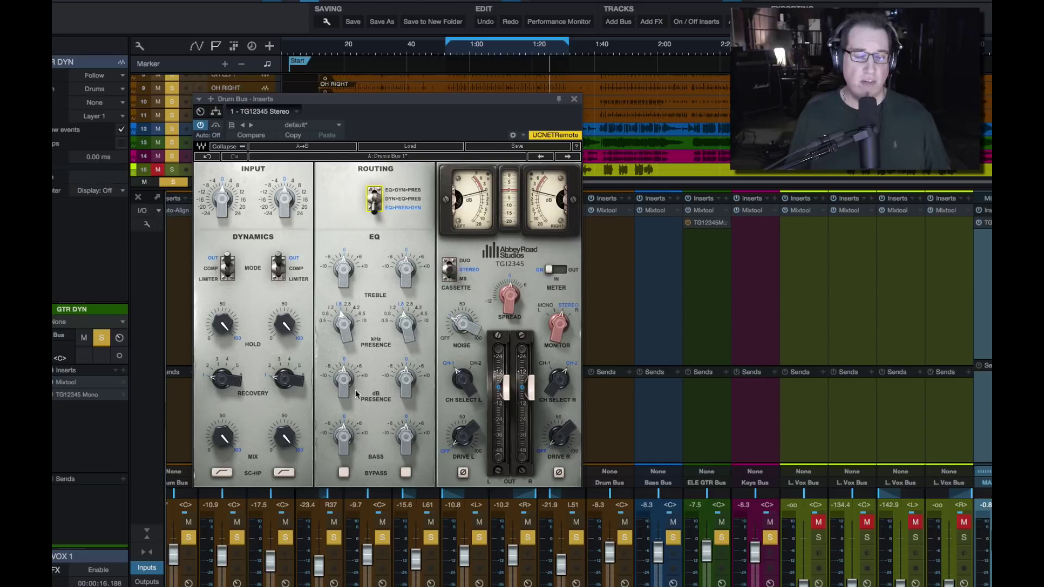
# Try out the left EQ's treble and presence gain knobs, and sweep its presence frequency up to 10 kHz and back
pyautogui.click(344, 269)
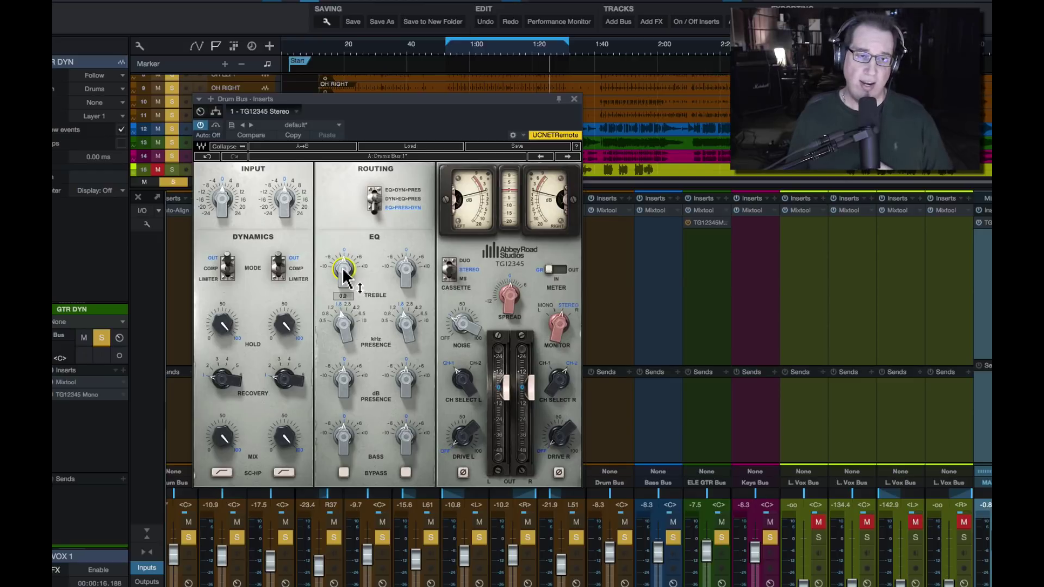
pyautogui.moveTo(344, 275)
pyautogui.mouseDown()
pyautogui.moveTo(344, 231)
pyautogui.moveTo(343, 273)
pyautogui.mouseUp()
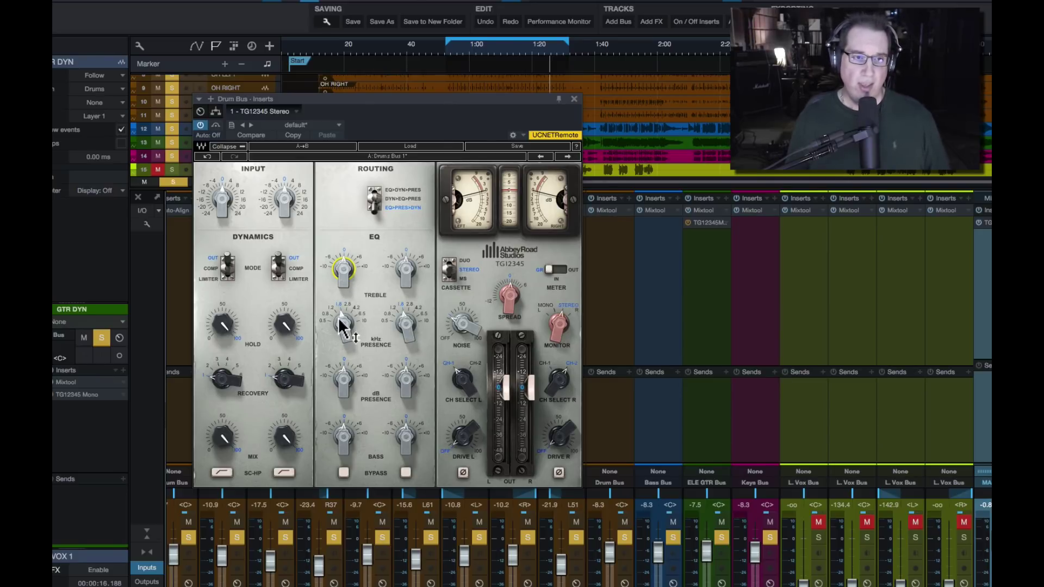
pyautogui.moveTo(348, 326); pyautogui.dragTo(348, 370)
pyautogui.moveTo(344, 323); pyautogui.dragTo(343, 288)
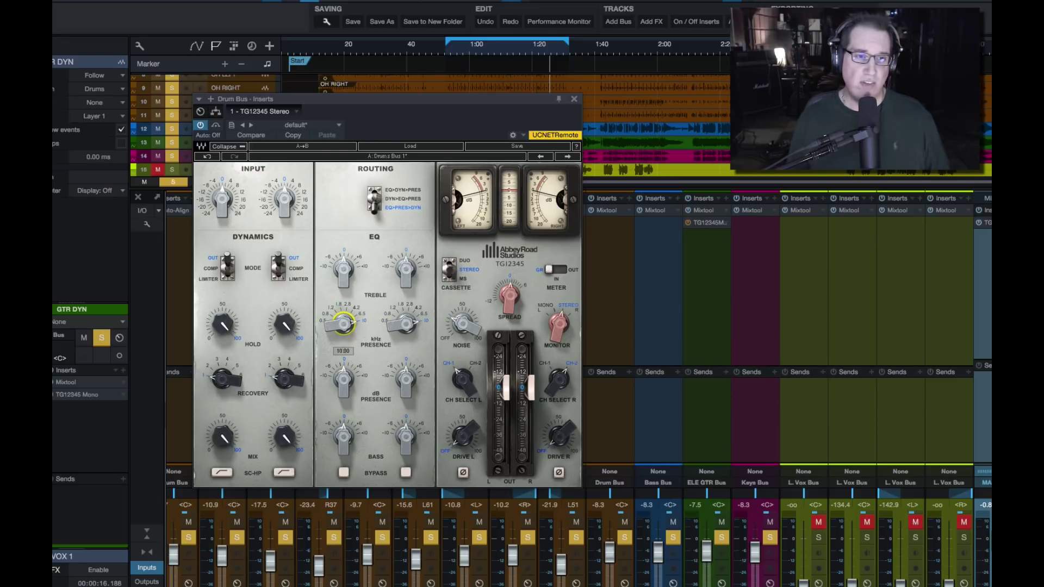
pyautogui.moveTo(343, 324)
pyautogui.mouseDown()
pyautogui.moveTo(342, 387)
pyautogui.moveTo(343, 321)
pyautogui.moveTo(356, 333)
pyautogui.moveTo(356, 314)
pyautogui.mouseUp()
pyautogui.moveTo(341, 379); pyautogui.dragTo(341, 376)
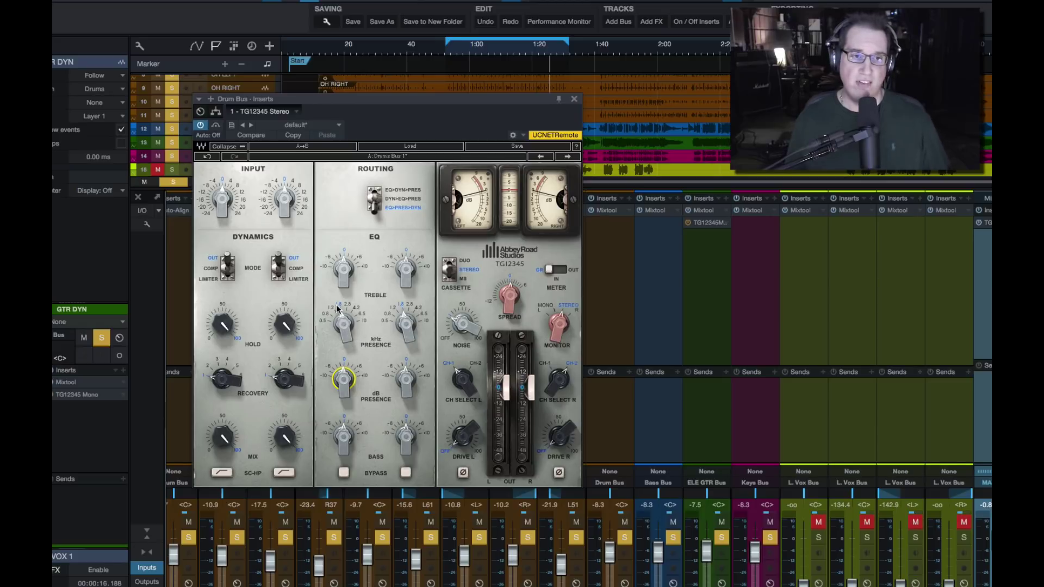
# Step the presence frequency through 4.2, 6.5, 10 and 2.8 kHz, ending back at 1.8 kHz
pyautogui.click(354, 311)
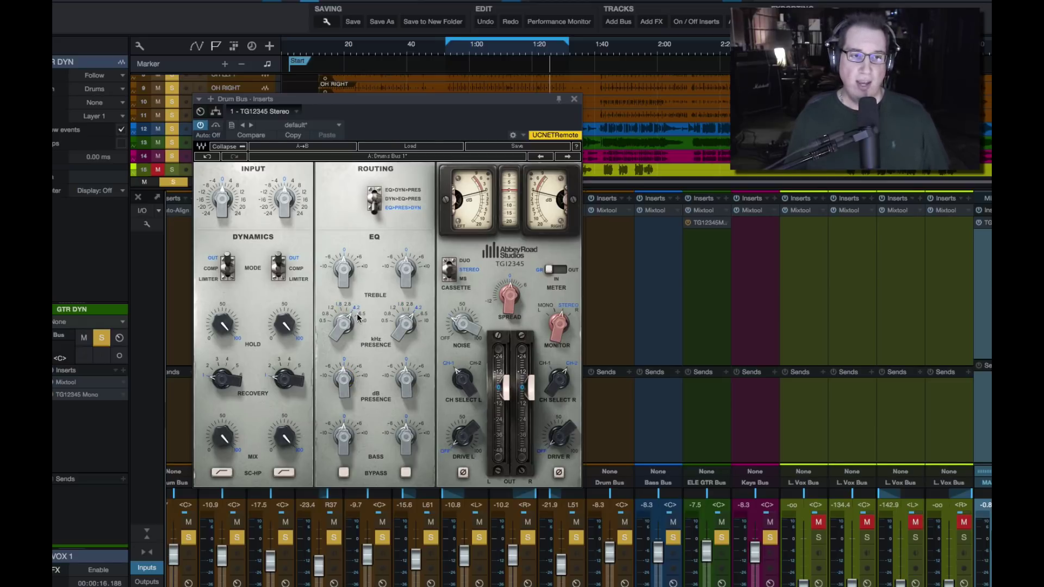
pyautogui.click(361, 317)
pyautogui.click(362, 321)
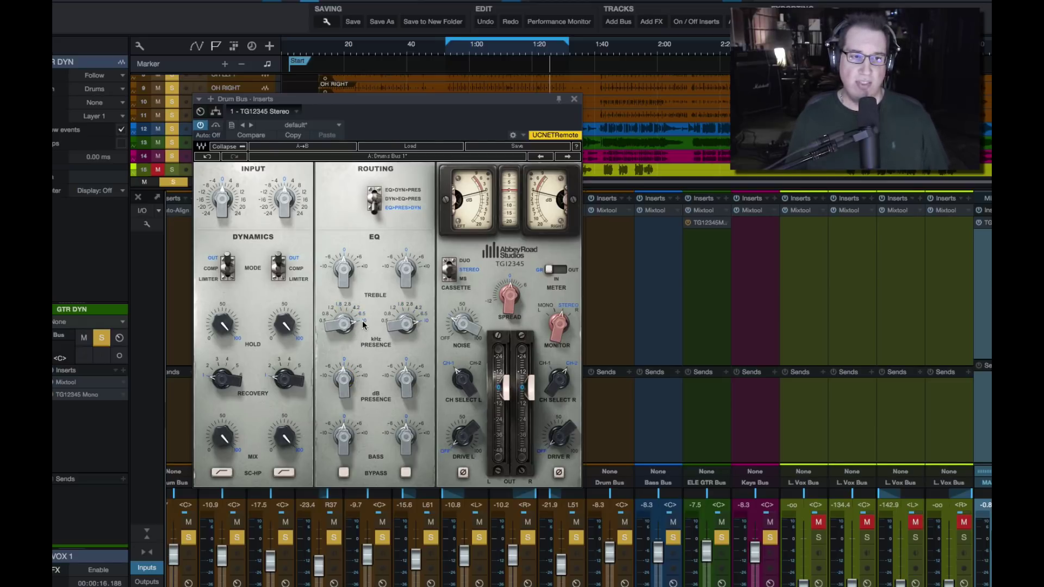
pyautogui.click(356, 312)
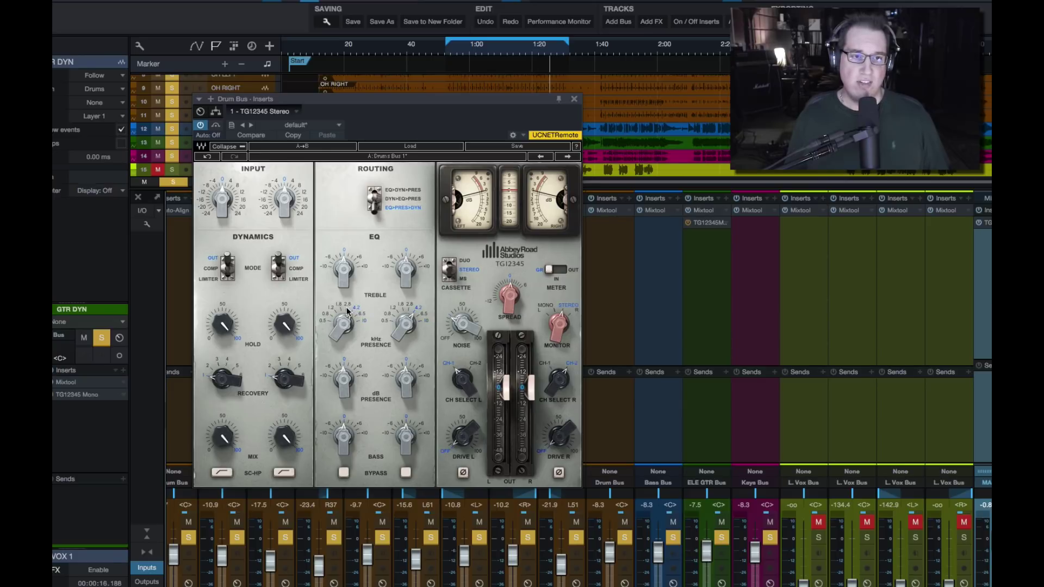
pyautogui.click(348, 307)
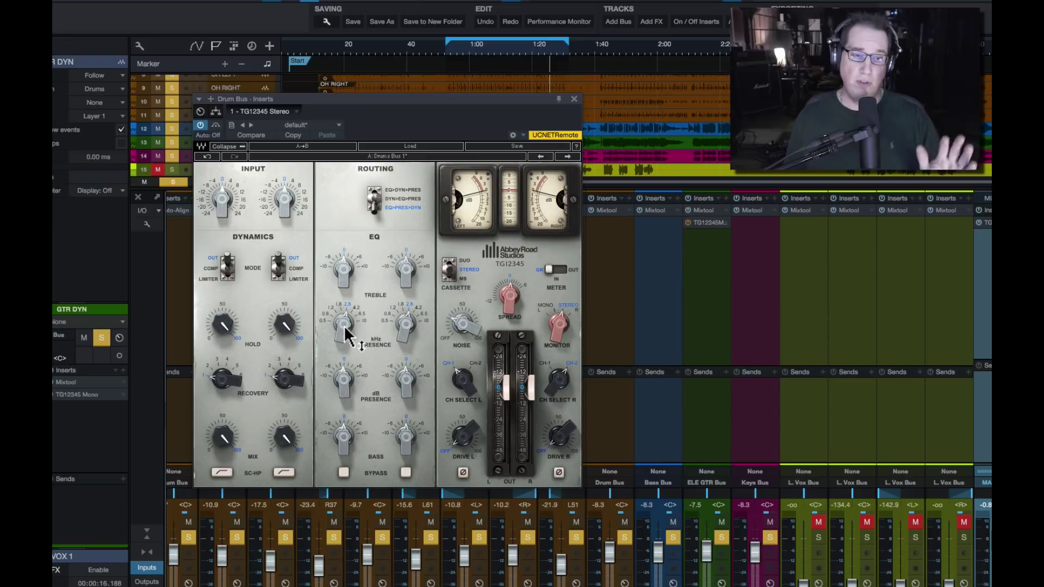
pyautogui.moveTo(347, 330)
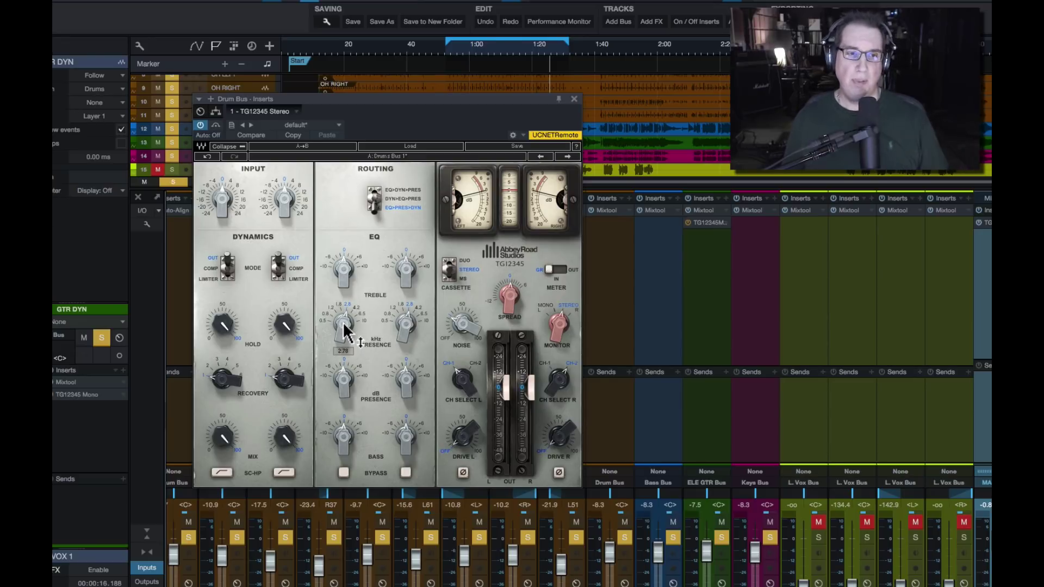
pyautogui.click(338, 309)
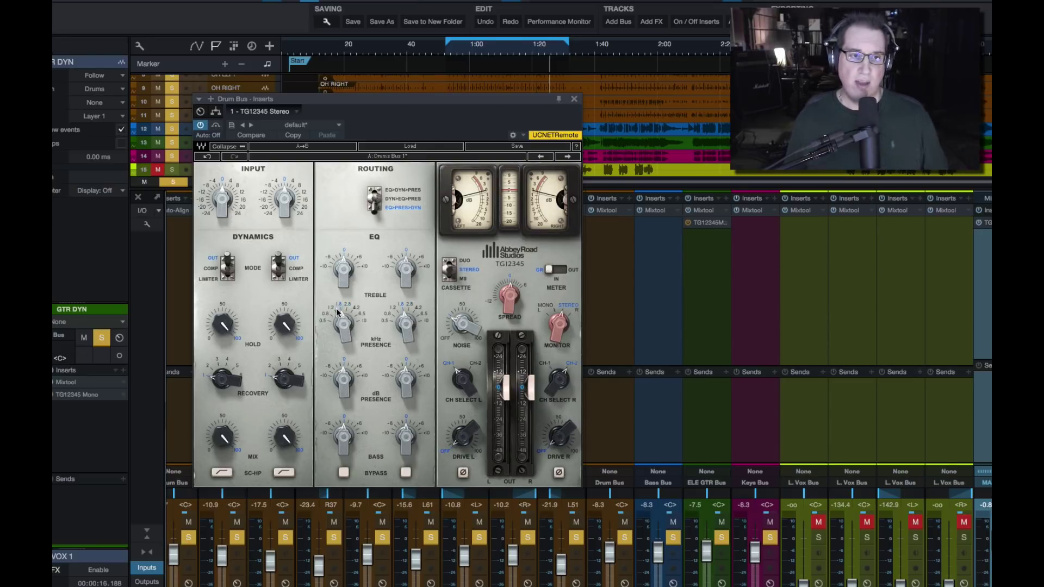
pyautogui.moveTo(343, 325)
pyautogui.mouseDown()
pyautogui.moveTo(344, 316)
pyautogui.moveTo(344, 330)
pyautogui.mouseUp()
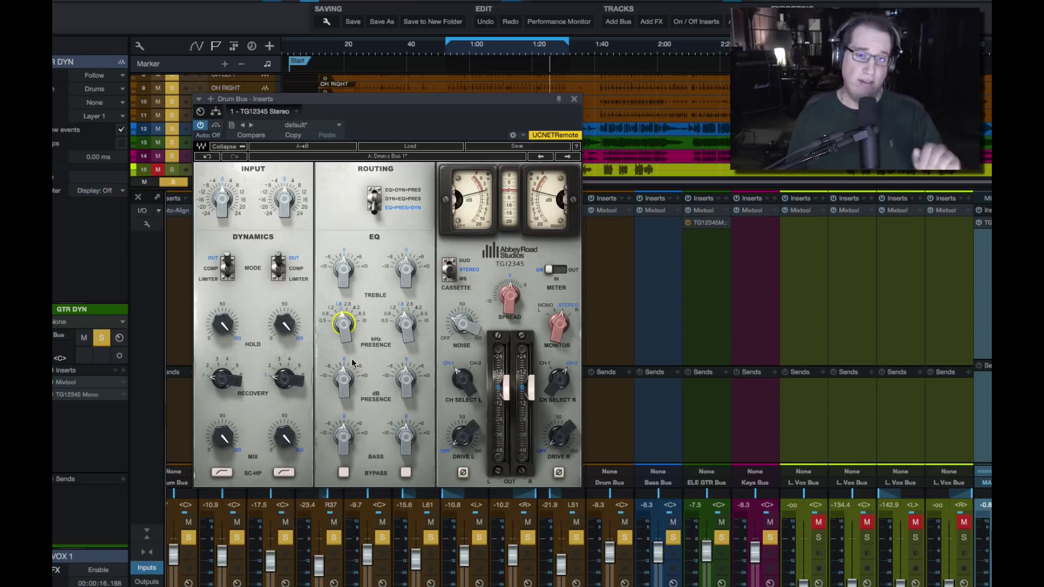
# Try out the left channel's bass knob and toggle its EQ bypass on and off
pyautogui.moveTo(343, 440)
pyautogui.moveTo(342, 440)
pyautogui.mouseDown()
pyautogui.moveTo(343, 392)
pyautogui.moveTo(343, 484)
pyautogui.moveTo(343, 435)
pyautogui.mouseUp()
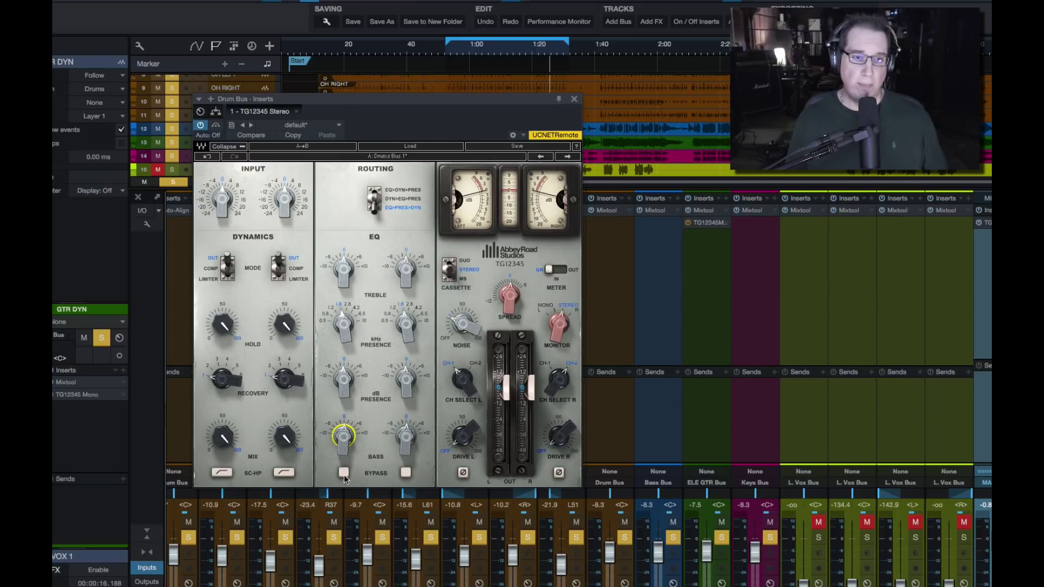
pyautogui.click(344, 472)
pyautogui.click(344, 473)
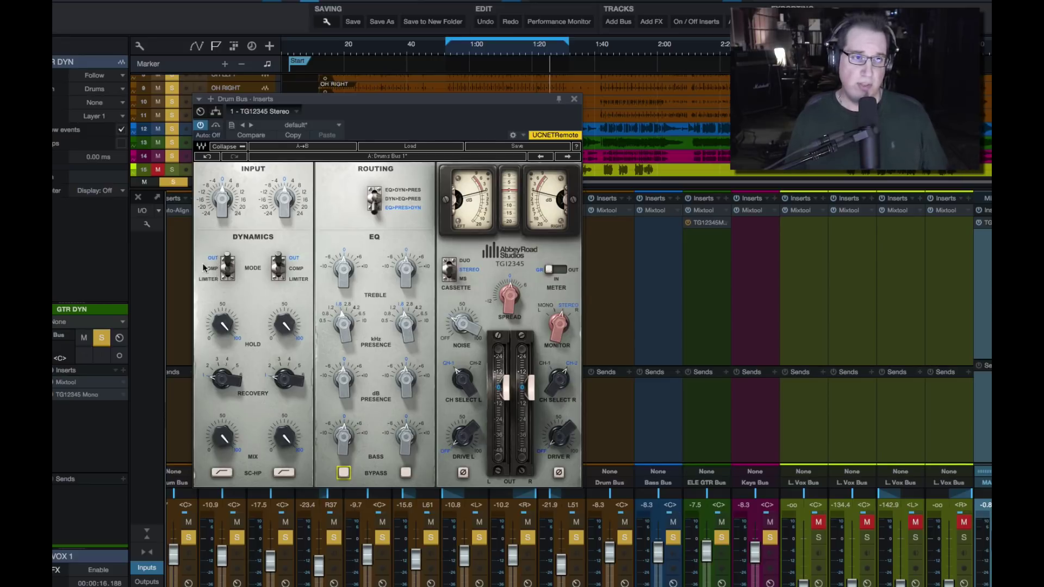
# Cycle the dynamics mode of both channels between LIMITER and COMP, ending back on OUT
pyautogui.click(227, 271)
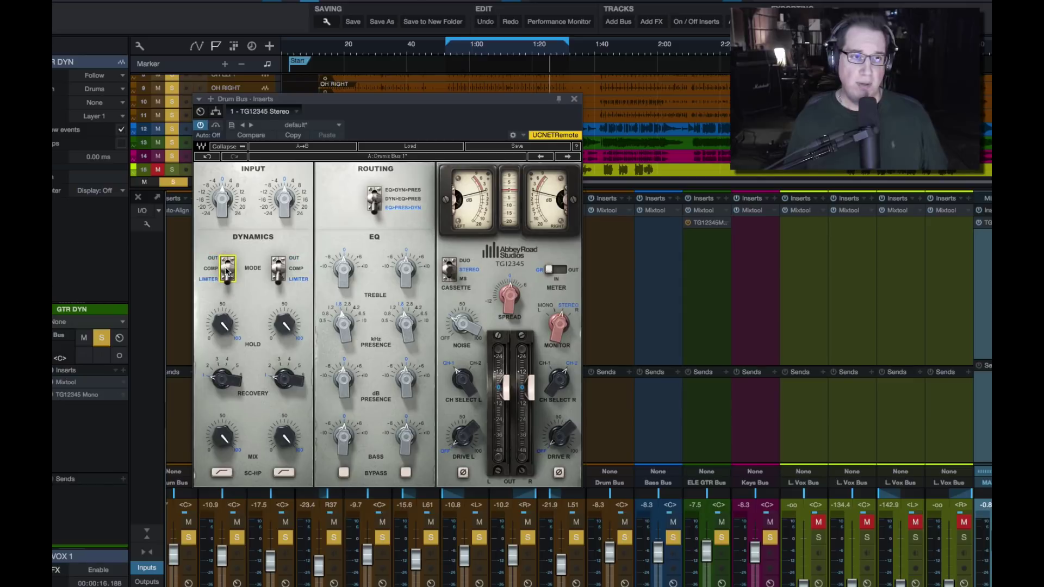
pyautogui.click(227, 270)
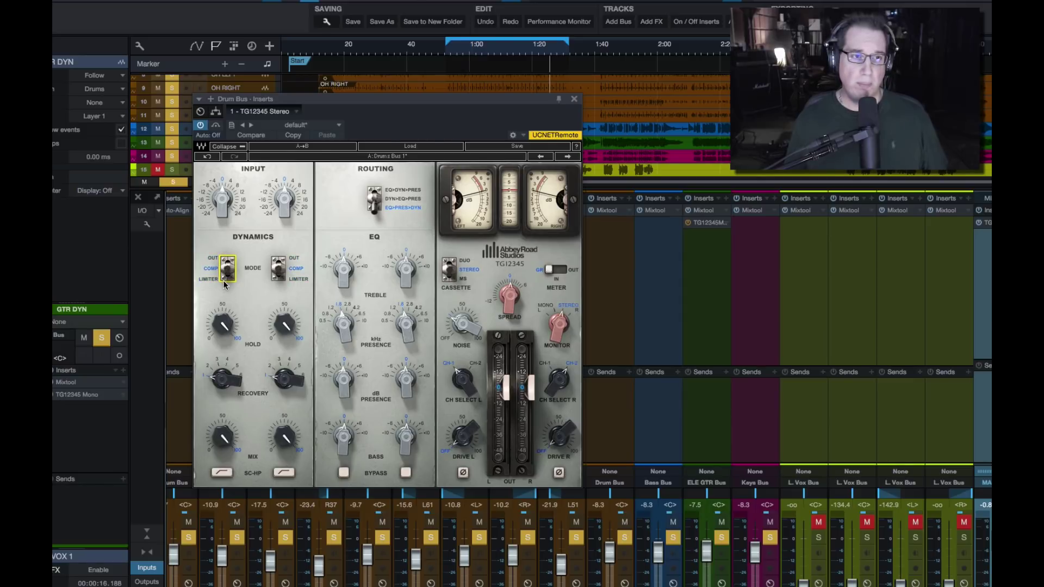
pyautogui.click(227, 269)
pyautogui.click(224, 275)
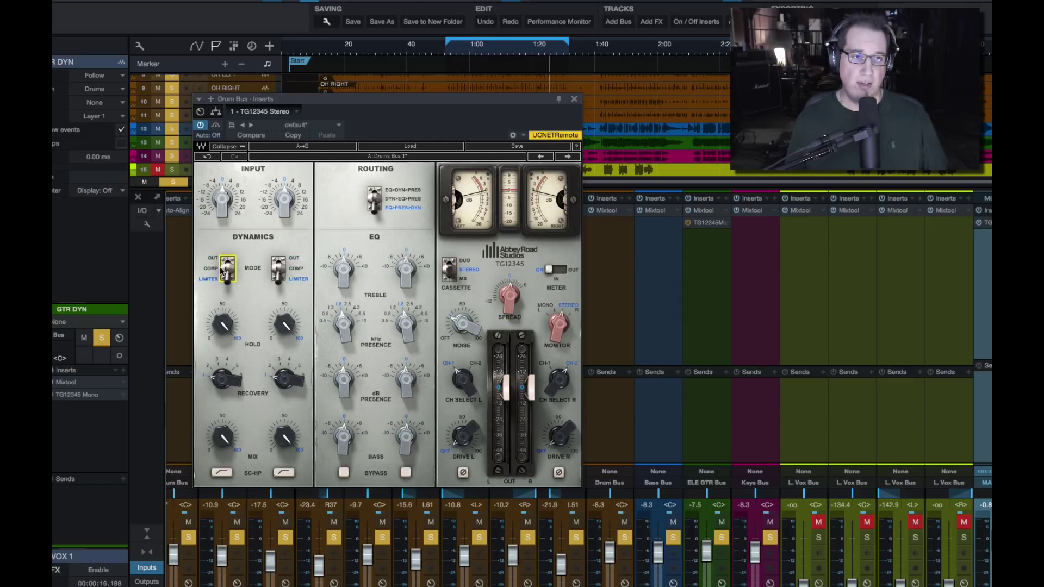
pyautogui.click(226, 268)
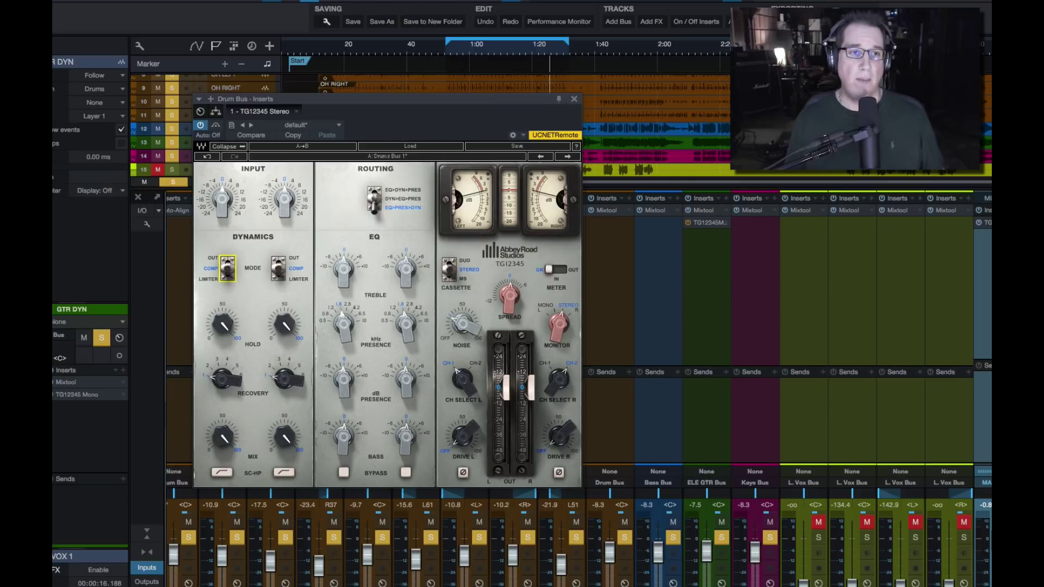
pyautogui.click(227, 266)
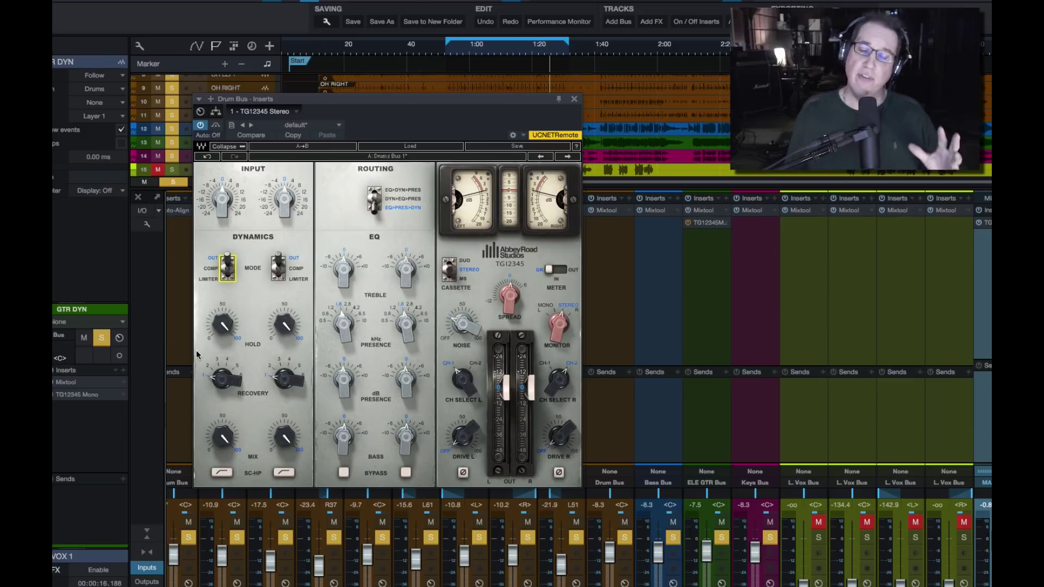
pyautogui.moveTo(287, 328)
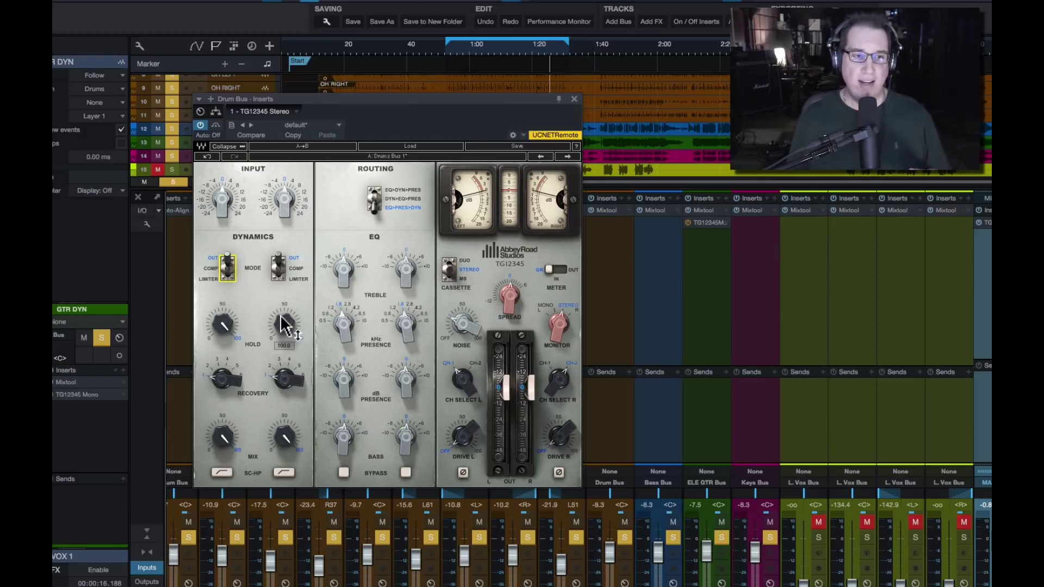
# Sweep the dynamics hold of both channels down to 0 and back to 100, ending slightly below maximum
pyautogui.scroll(-10, 283, 326)
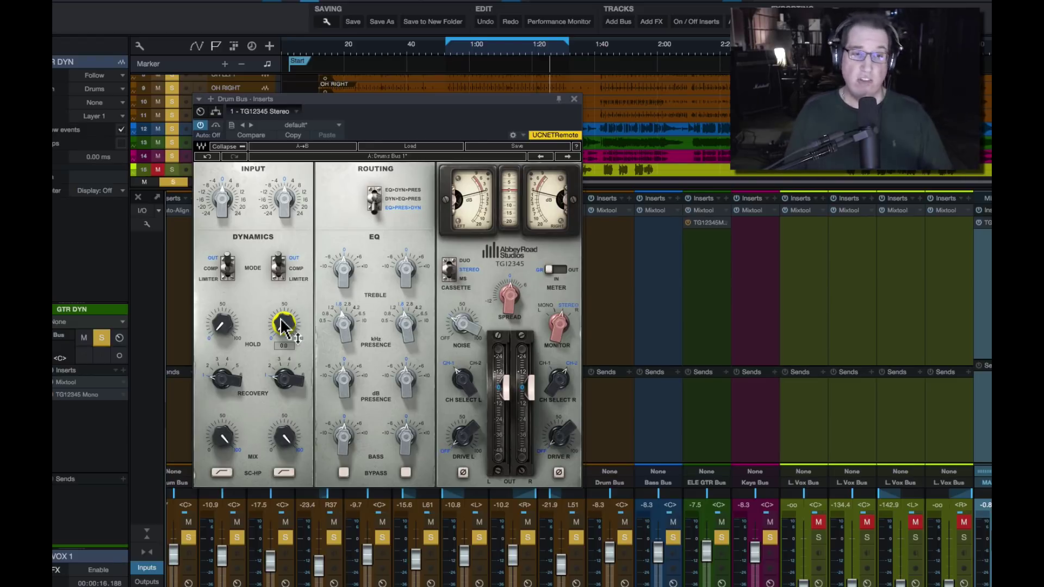
pyautogui.scroll(6, 283, 326)
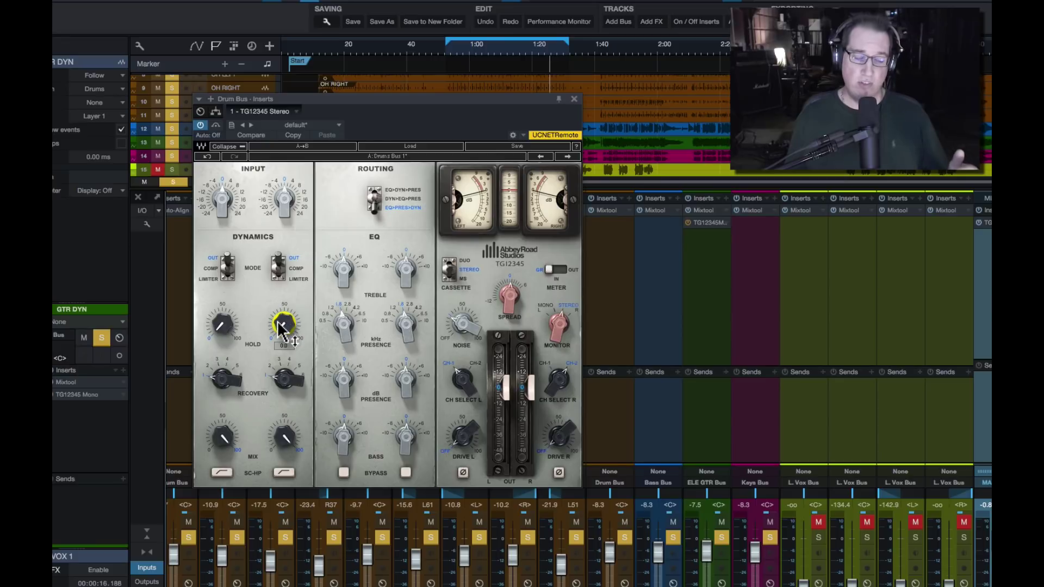
pyautogui.scroll(4, 284, 324)
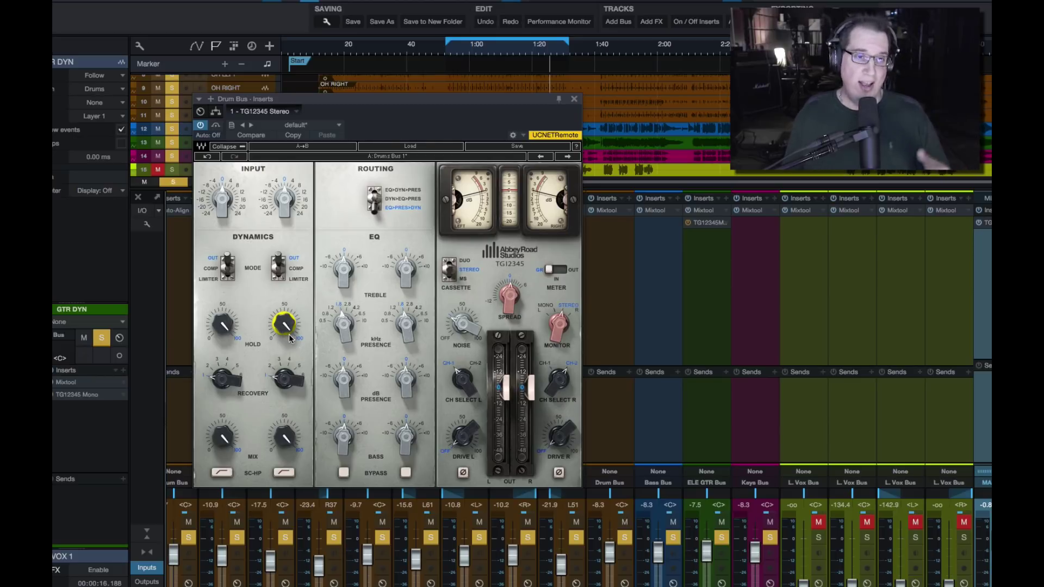
pyautogui.moveTo(287, 329)
pyautogui.mouseDown()
pyautogui.moveTo(287, 375)
pyautogui.moveTo(287, 337)
pyautogui.mouseUp()
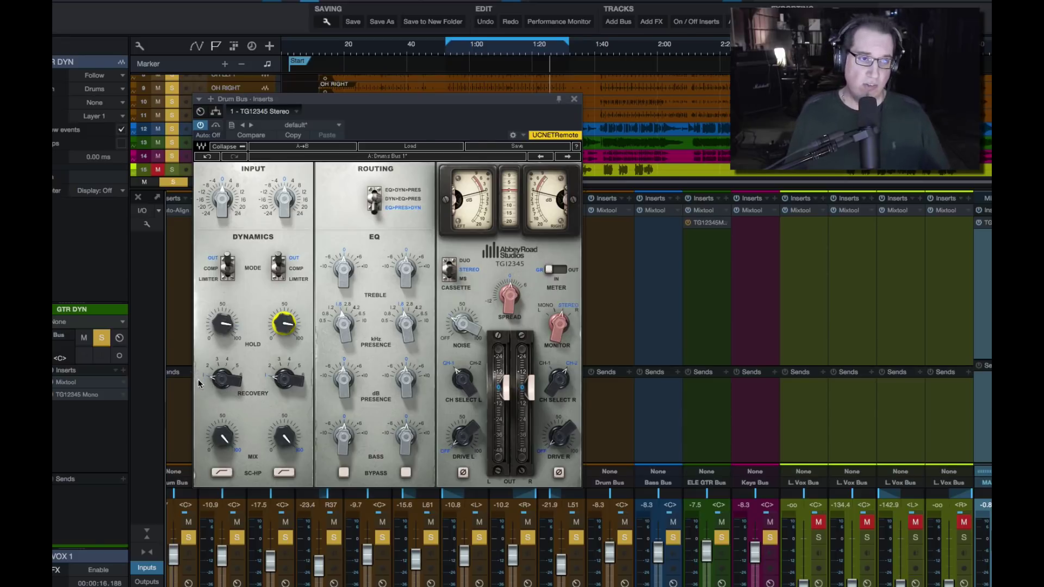
pyautogui.moveTo(234, 391)
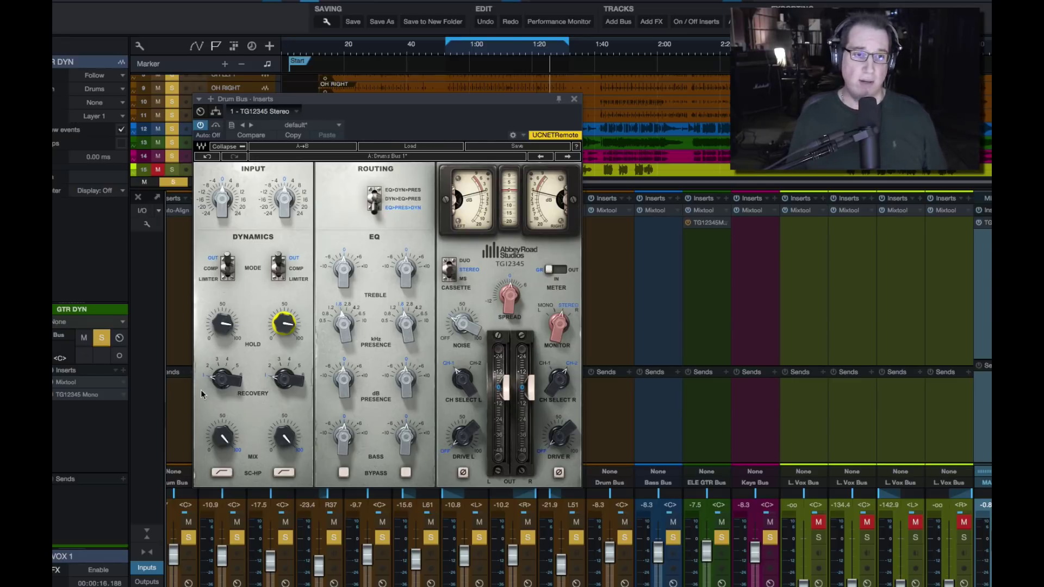
# Sweep the dynamics mix of both channels down to 0 and return it to 100
pyautogui.click(224, 449)
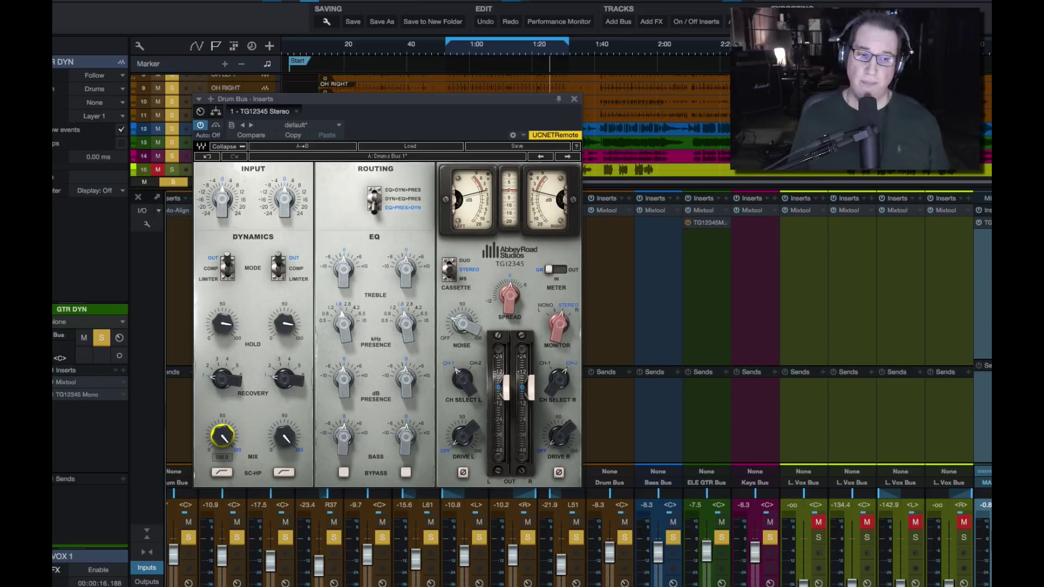
pyautogui.moveTo(224, 449); pyautogui.dragTo(224, 504)
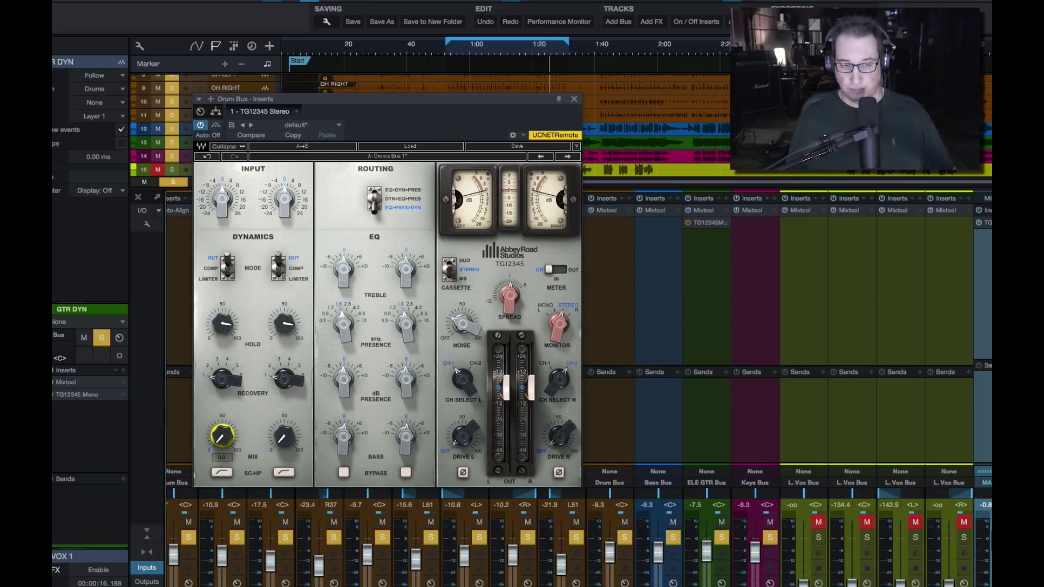
pyautogui.click(225, 443)
pyautogui.moveTo(225, 443); pyautogui.dragTo(225, 403)
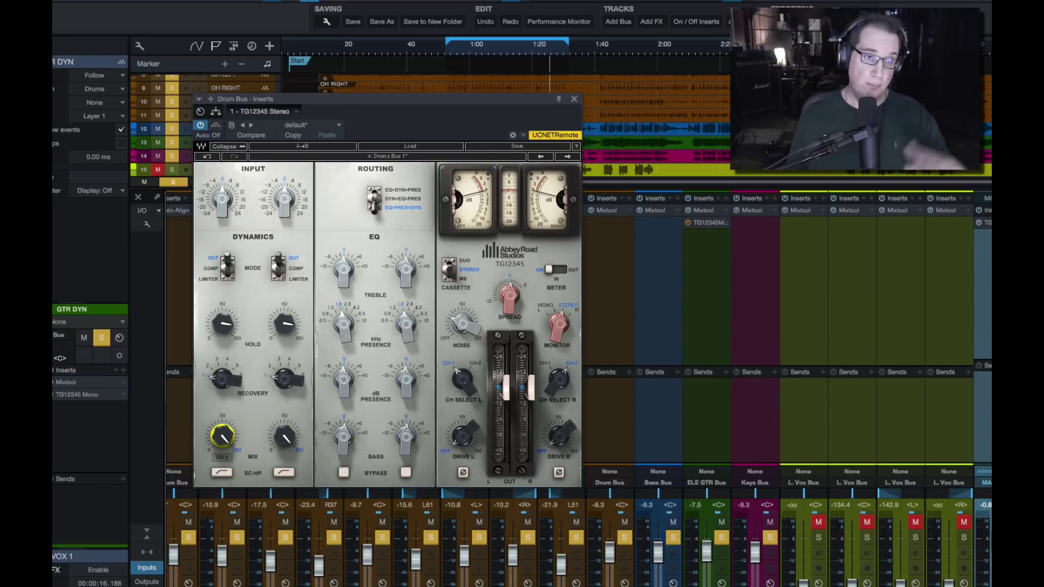
pyautogui.moveTo(225, 402); pyautogui.dragTo(209, 465)
# Toggle the sidechain high-pass filter on and off, and briefly lower the dynamics mix before restoring it to 100
pyautogui.click(218, 476)
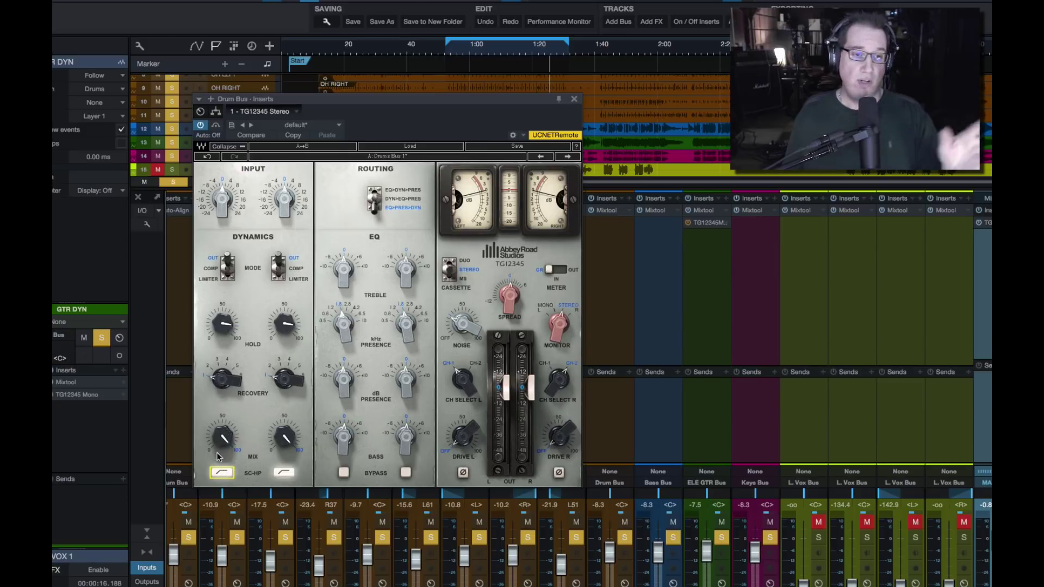
pyautogui.click(220, 472)
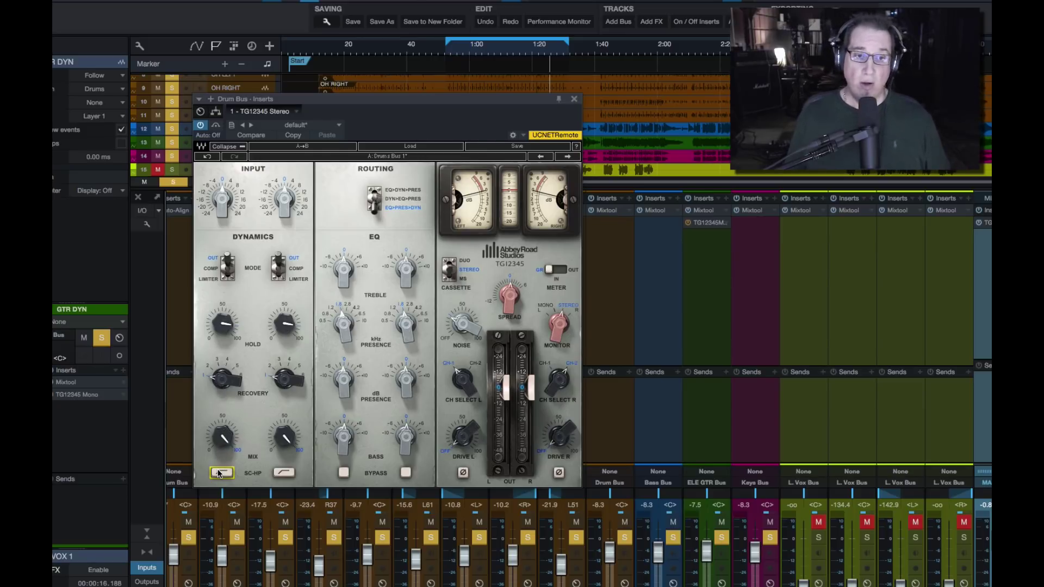
pyautogui.click(223, 437)
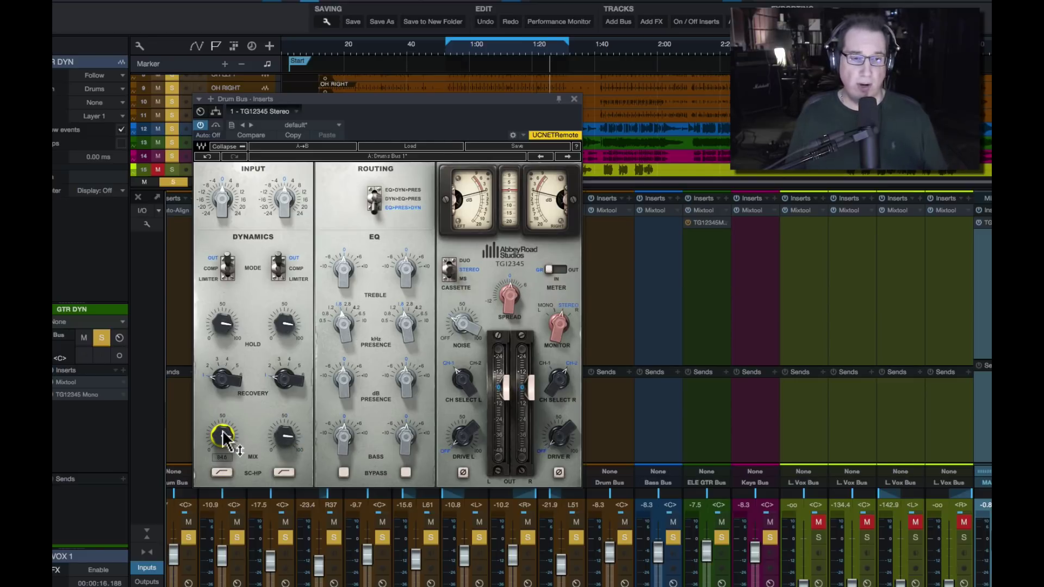
pyautogui.moveTo(222, 437); pyautogui.dragTo(252, 440)
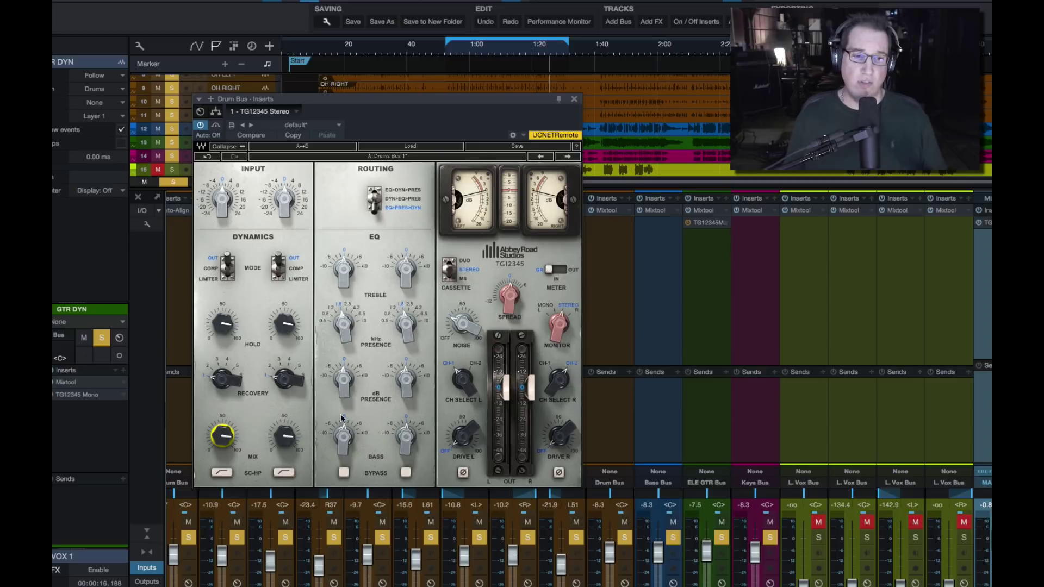
pyautogui.moveTo(223, 437); pyautogui.dragTo(223, 408)
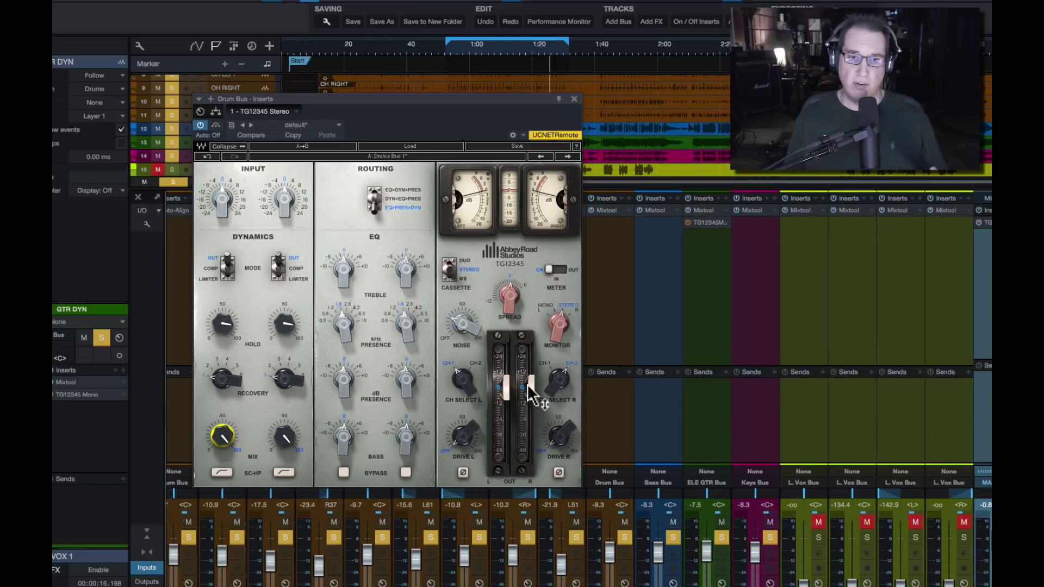
pyautogui.moveTo(531, 389); pyautogui.dragTo(530, 388)
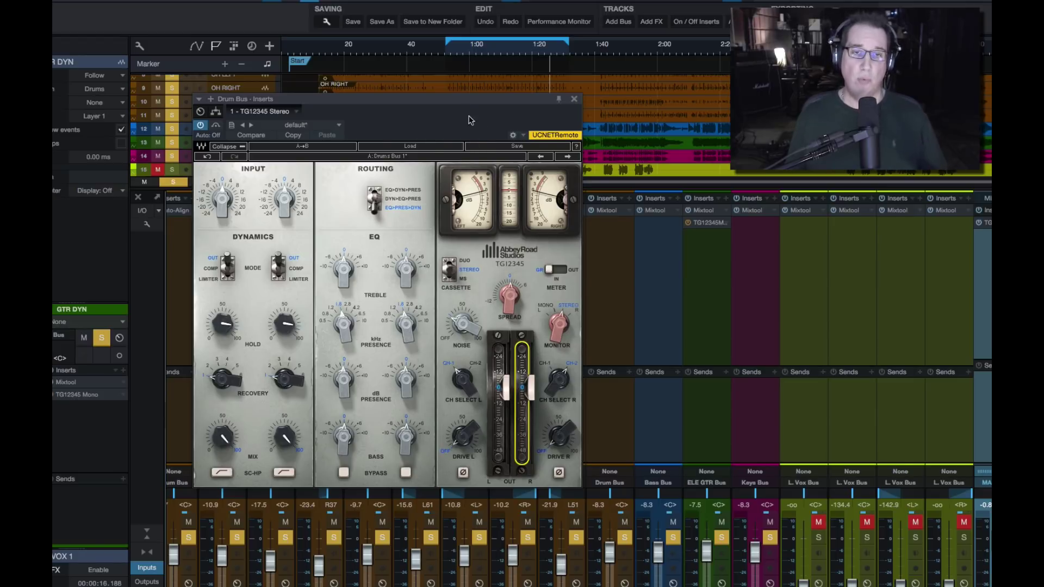
# Mute the Bass Bus, ELE GTR Bus and Keys Bus so that only the drums are heard
pyautogui.moveTo(458, 102); pyautogui.dragTo(414, 112)
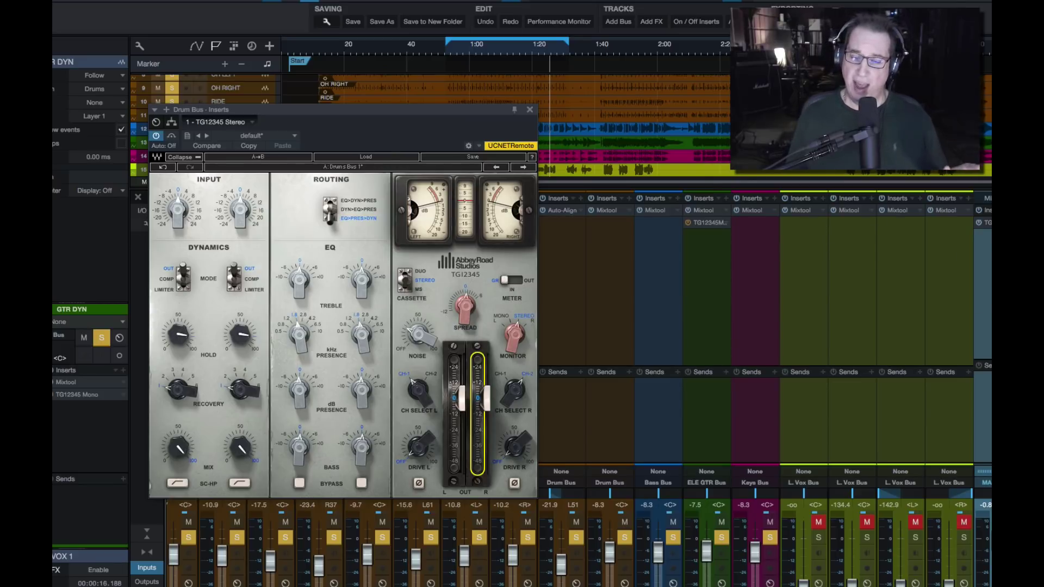
pyautogui.click(673, 522)
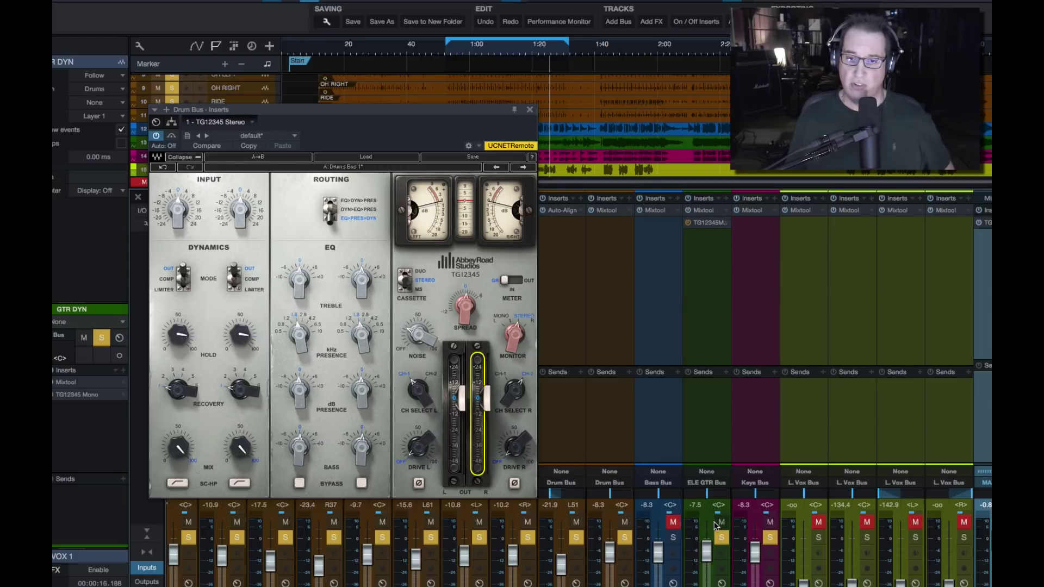
pyautogui.click(719, 522)
pyautogui.click(765, 523)
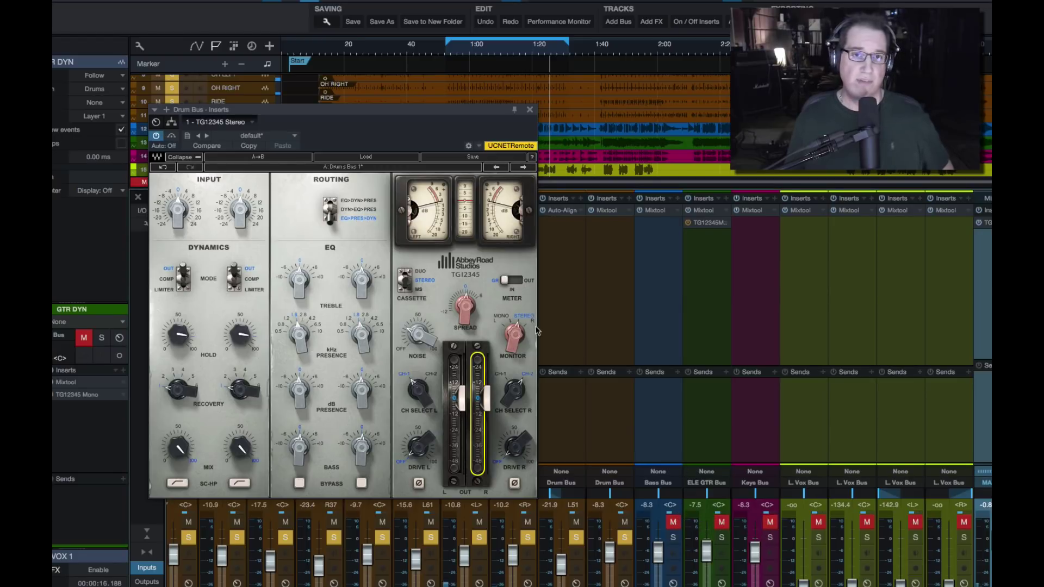
# Play the song from near the start of the loop range and switch the plug-in's meter to IN
pyautogui.click(452, 55)
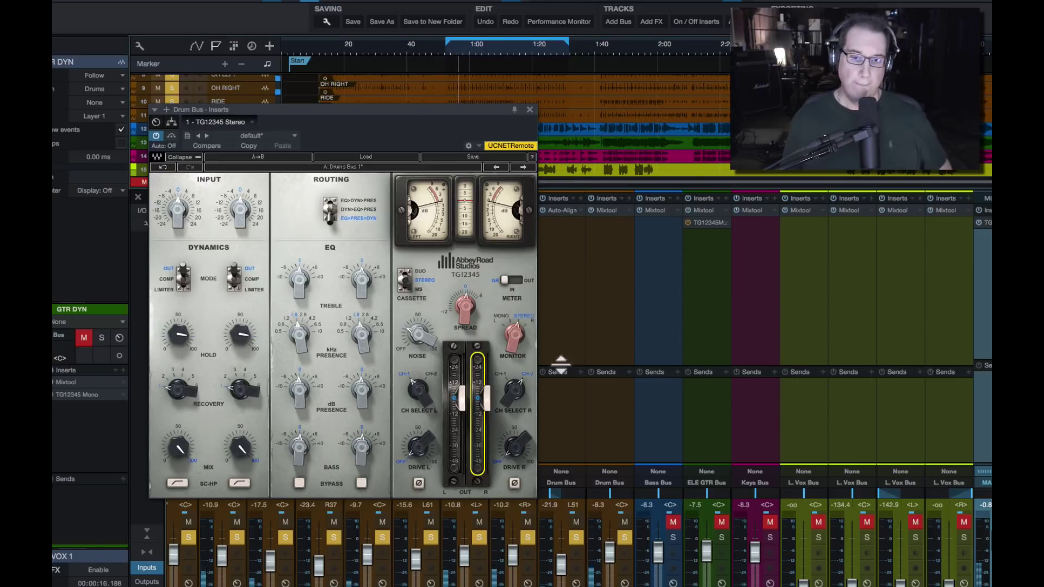
pyautogui.moveTo(471, 304)
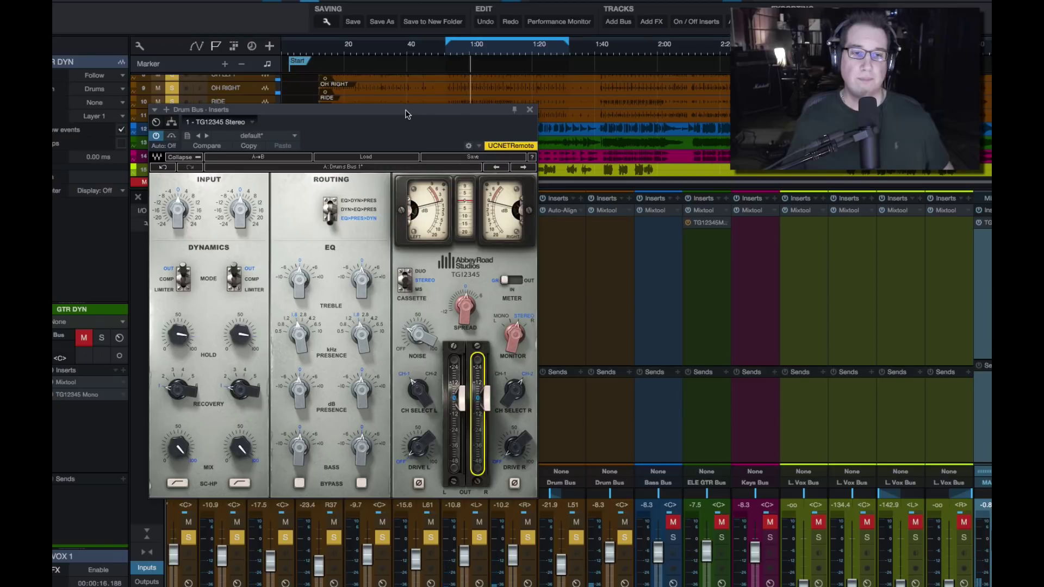
pyautogui.moveTo(409, 116); pyautogui.dragTo(446, 122)
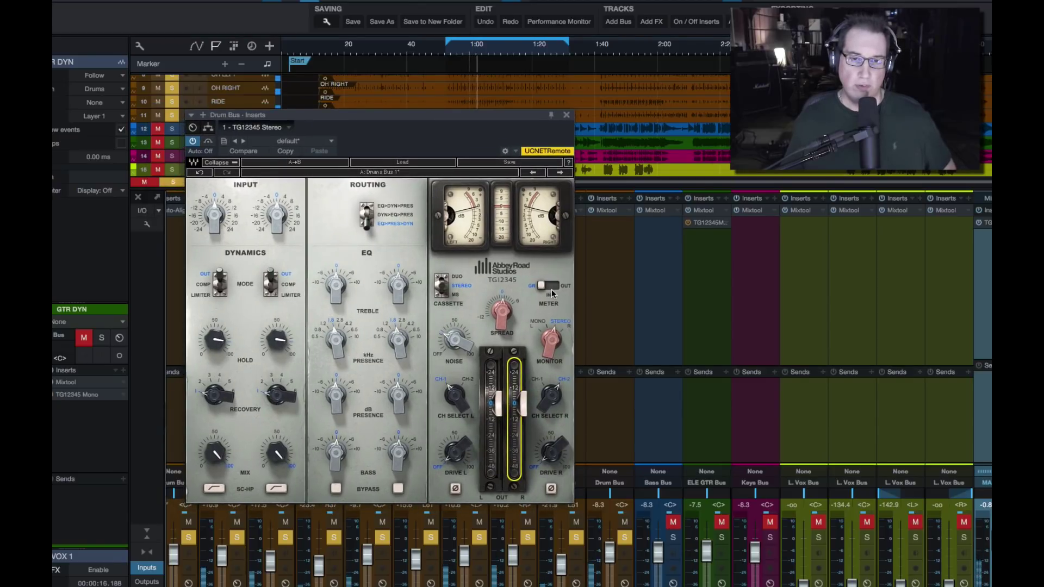
pyautogui.click(548, 287)
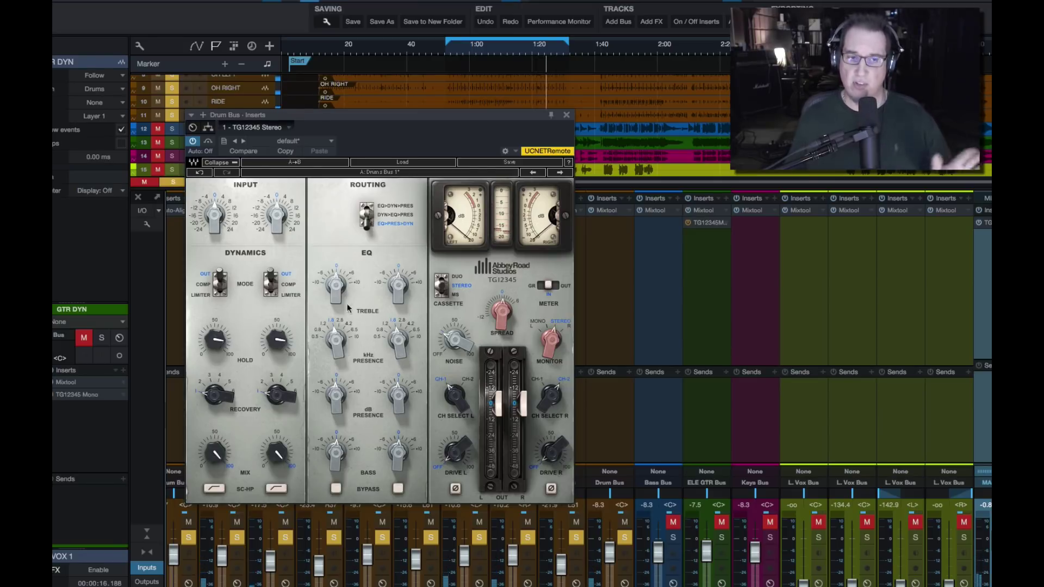
# Try the EQ treble of both channels at 10, and settle it at 5
pyautogui.moveTo(333, 285)
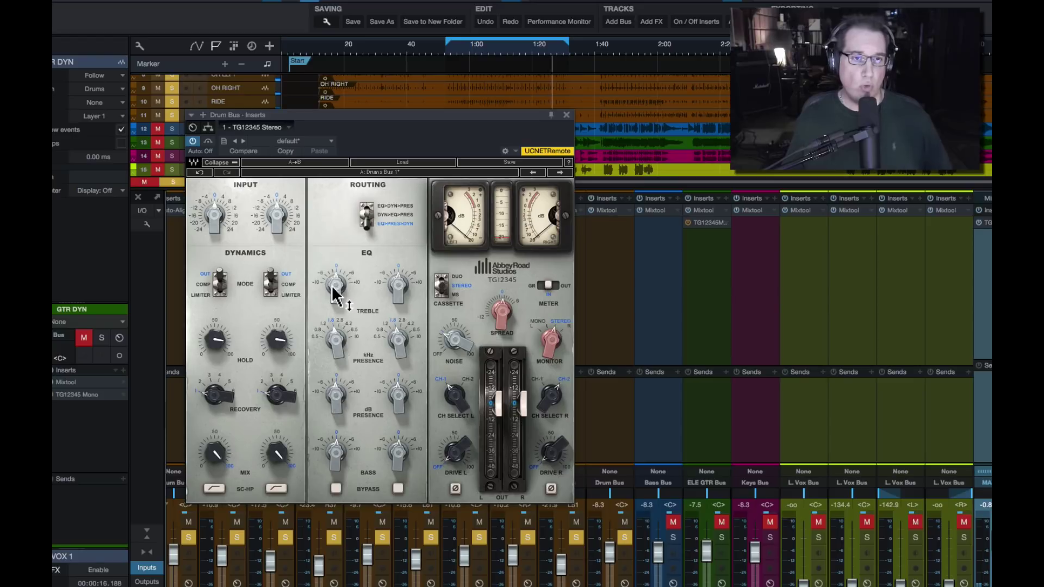
pyautogui.click(333, 288)
pyautogui.moveTo(334, 288); pyautogui.dragTo(333, 256)
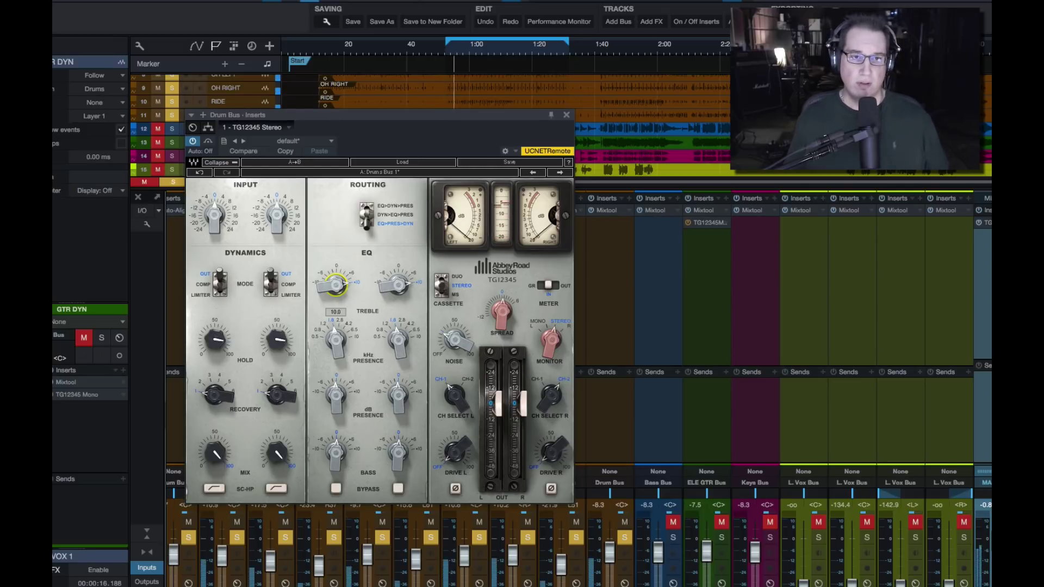
pyautogui.moveTo(336, 284)
pyautogui.mouseDown()
pyautogui.moveTo(336, 316)
pyautogui.moveTo(336, 279)
pyautogui.mouseUp()
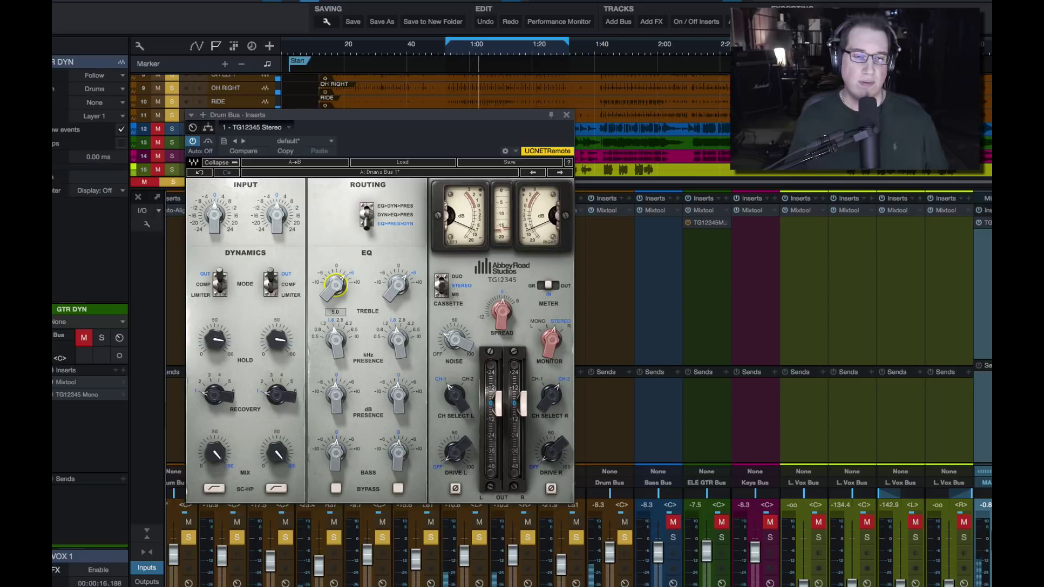
pyautogui.moveTo(336, 284); pyautogui.dragTo(336, 284)
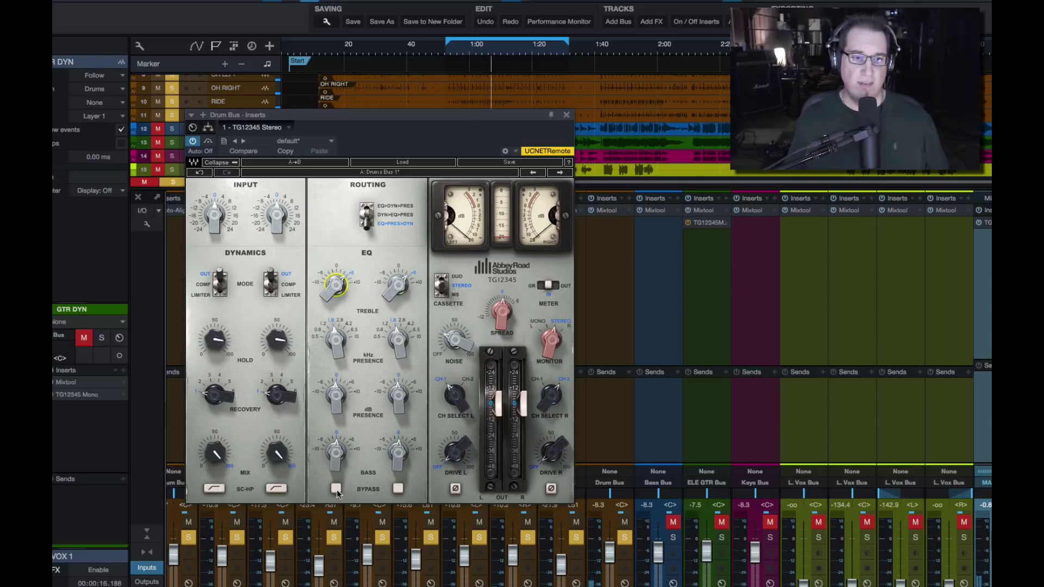
# Compare the treble boost against the EQ bypass, and raise the bass of both channels
pyautogui.click(336, 489)
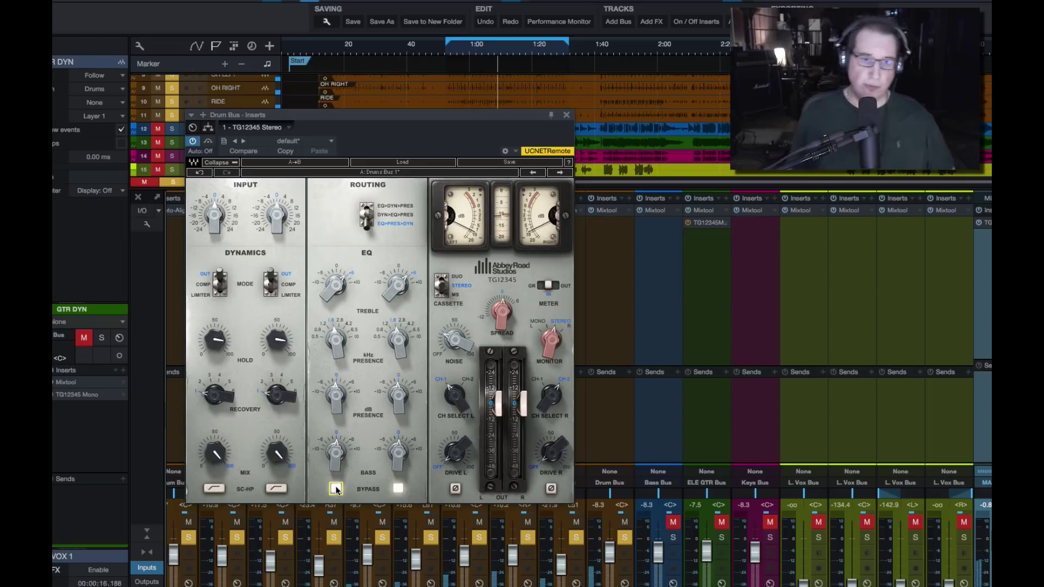
pyautogui.click(336, 489)
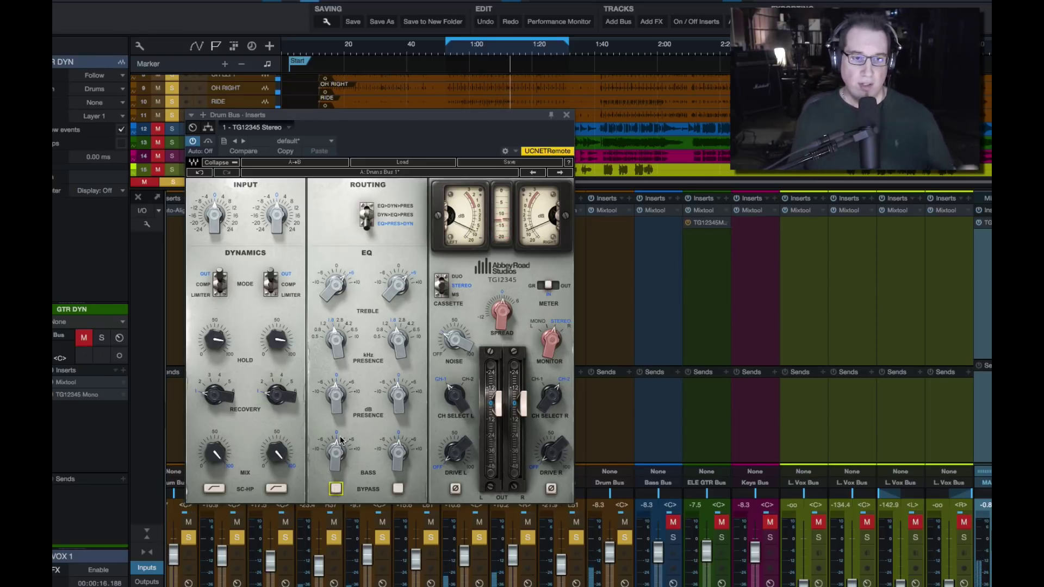
pyautogui.moveTo(338, 459)
pyautogui.mouseDown()
pyautogui.moveTo(337, 435)
pyautogui.moveTo(337, 484)
pyautogui.moveTo(336, 463)
pyautogui.mouseUp()
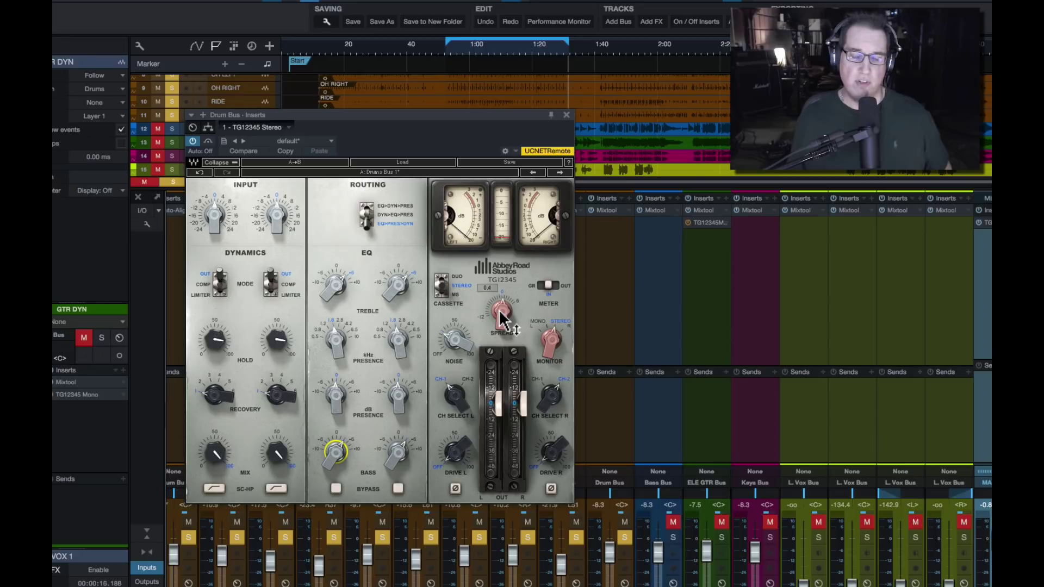
# Try the stereo spread at -12 and at 6, and settle on a moderate positive amount
pyautogui.moveTo(500, 314)
pyautogui.mouseDown()
pyautogui.moveTo(500, 296)
pyautogui.moveTo(502, 312)
pyautogui.mouseUp()
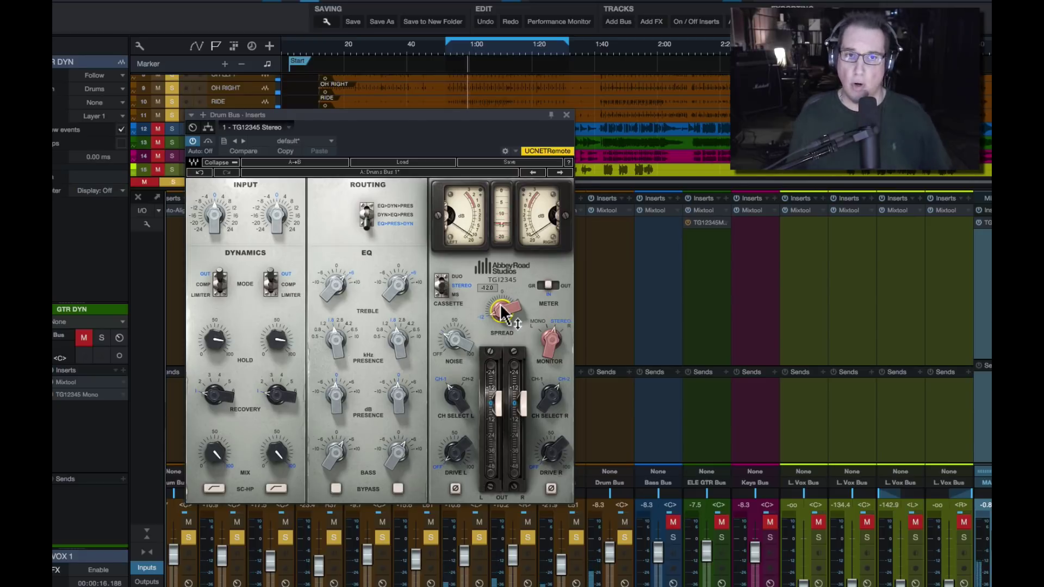
pyautogui.moveTo(500, 321); pyautogui.dragTo(500, 303)
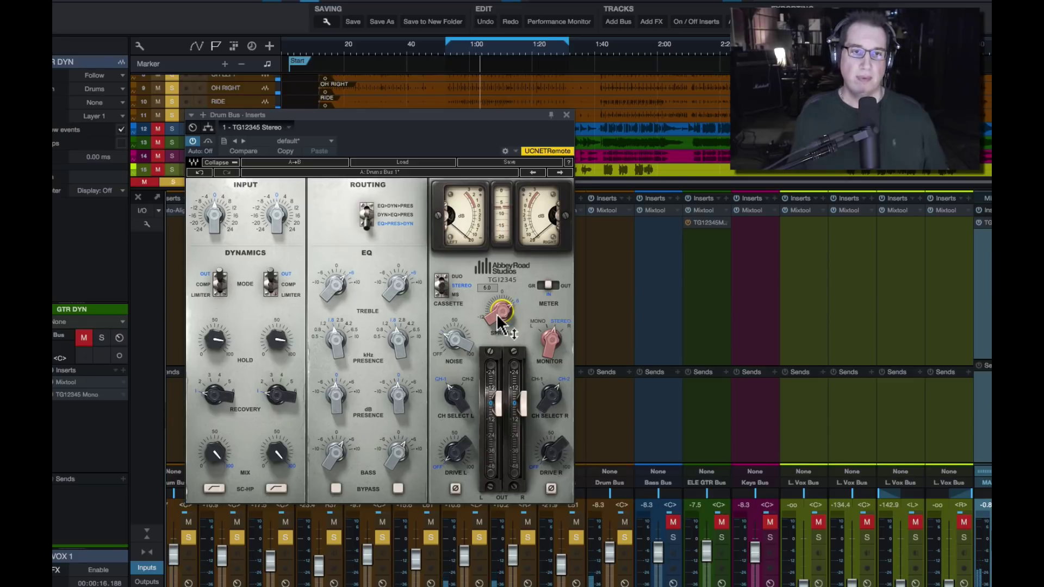
pyautogui.moveTo(501, 302); pyautogui.dragTo(500, 307)
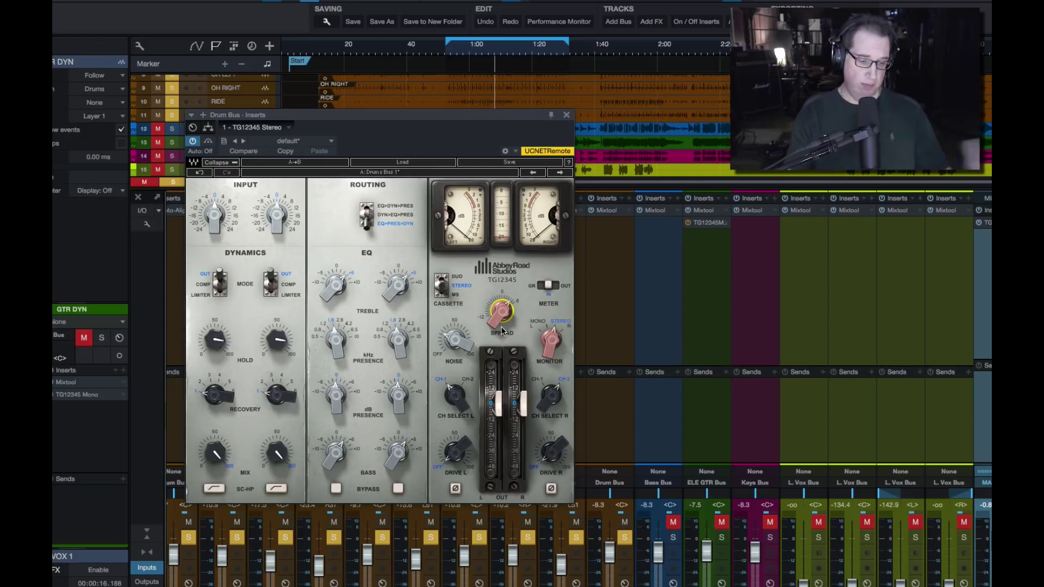
# Try the noise control at 100 and readjust its level by ear
pyautogui.moveTo(451, 341)
pyautogui.mouseDown()
pyautogui.moveTo(451, 351)
pyautogui.moveTo(452, 341)
pyautogui.mouseUp()
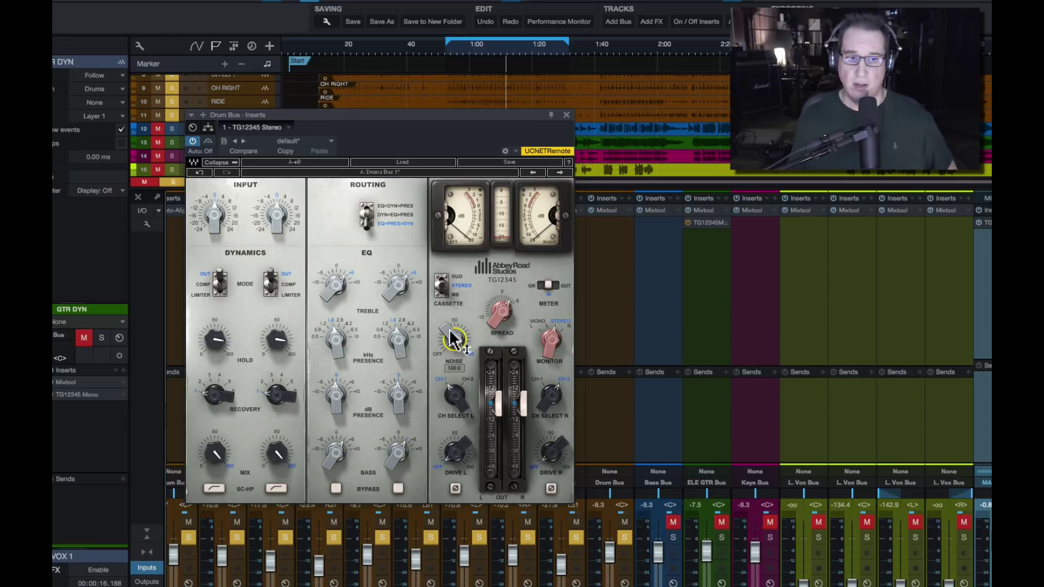
pyautogui.moveTo(454, 340); pyautogui.dragTo(454, 380)
pyautogui.moveTo(454, 340); pyautogui.dragTo(454, 327)
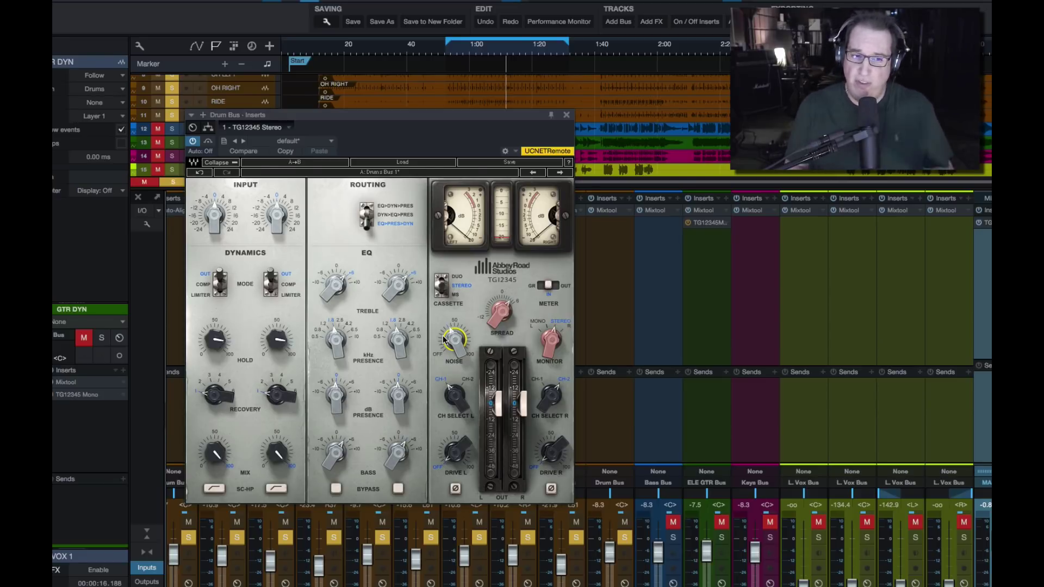
pyautogui.moveTo(444, 340); pyautogui.dragTo(445, 331)
# Raise the drive of both channels slightly and compare the sound using the EQ bypass
pyautogui.moveTo(455, 451)
pyautogui.mouseDown()
pyautogui.moveTo(454, 431)
pyautogui.moveTo(454, 446)
pyautogui.mouseUp()
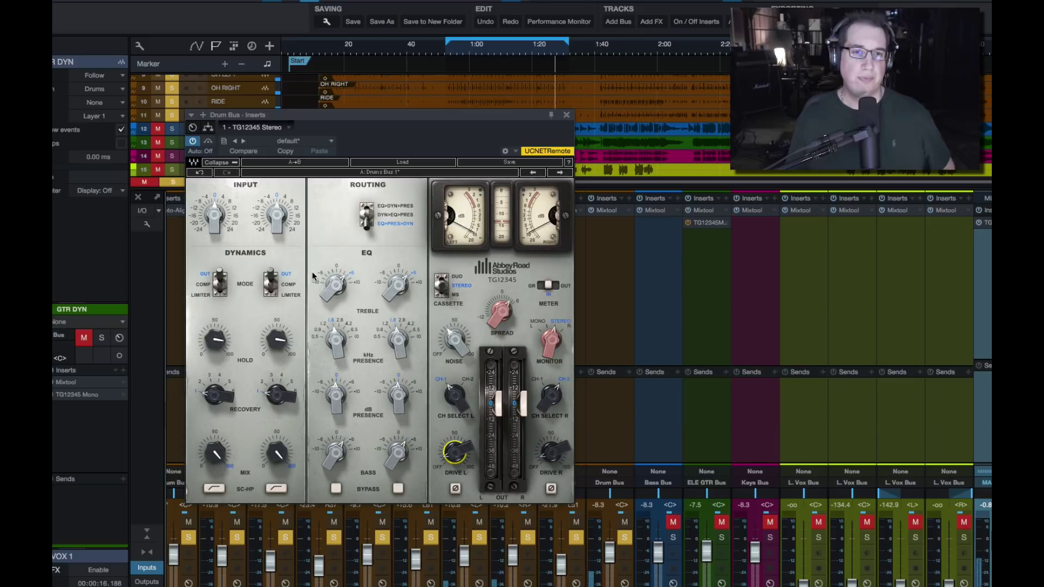
pyautogui.click(336, 488)
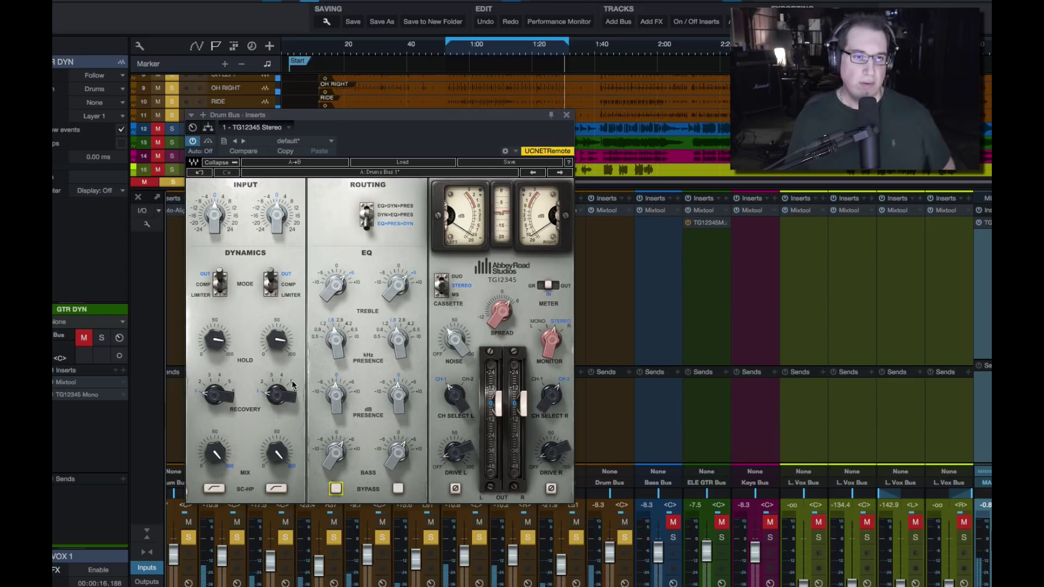
# Switch the dynamics mode of both channels to COMP and set the meter to GR
pyautogui.click(270, 287)
pyautogui.click(270, 287)
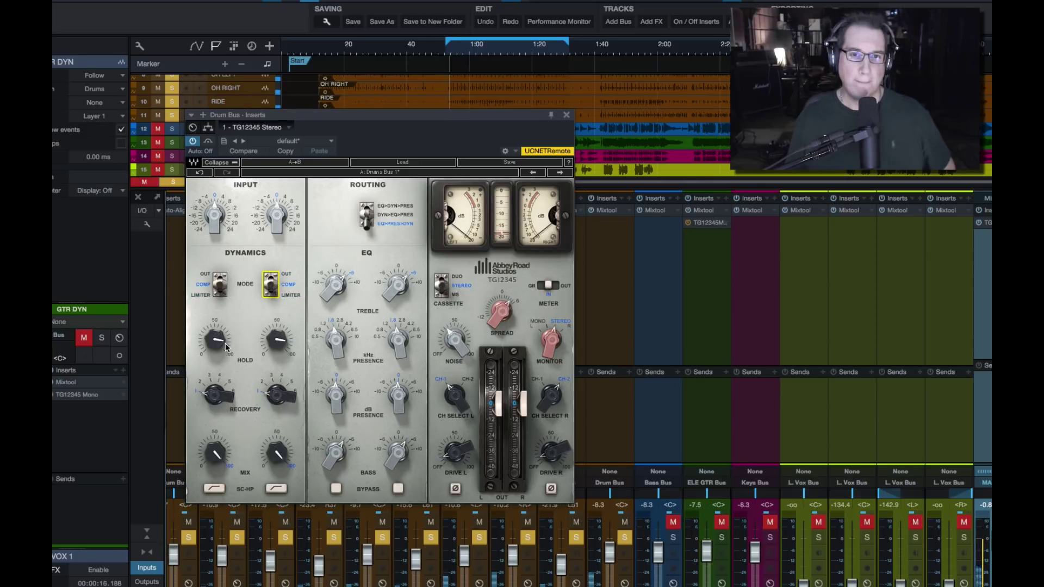
pyautogui.click(541, 285)
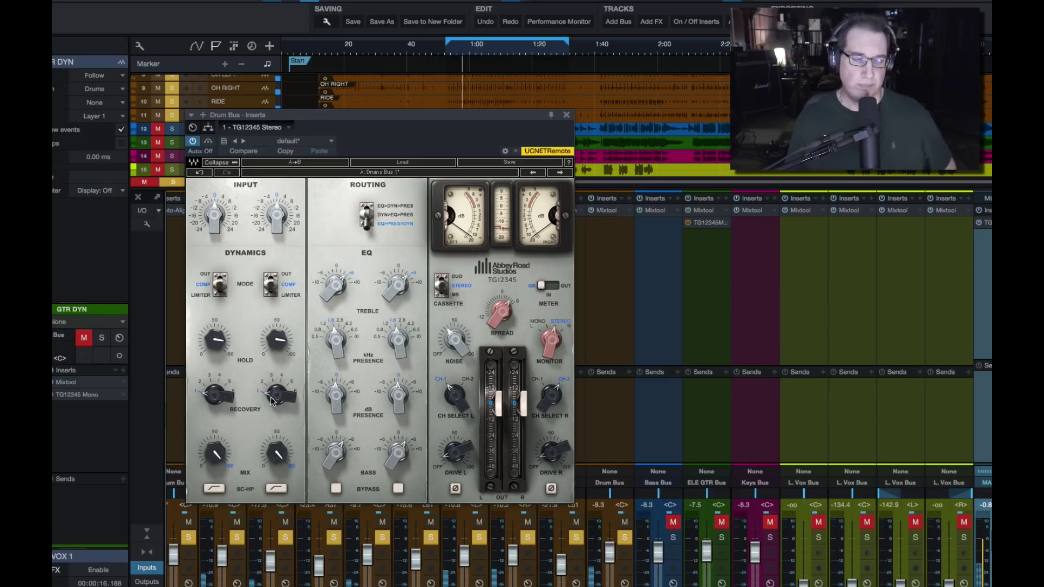
# Adjust the hold of both channels by ear, trying 100 and about 50, and try the recovery at 6 before readjusting it
pyautogui.moveTo(280, 345); pyautogui.dragTo(304, 320)
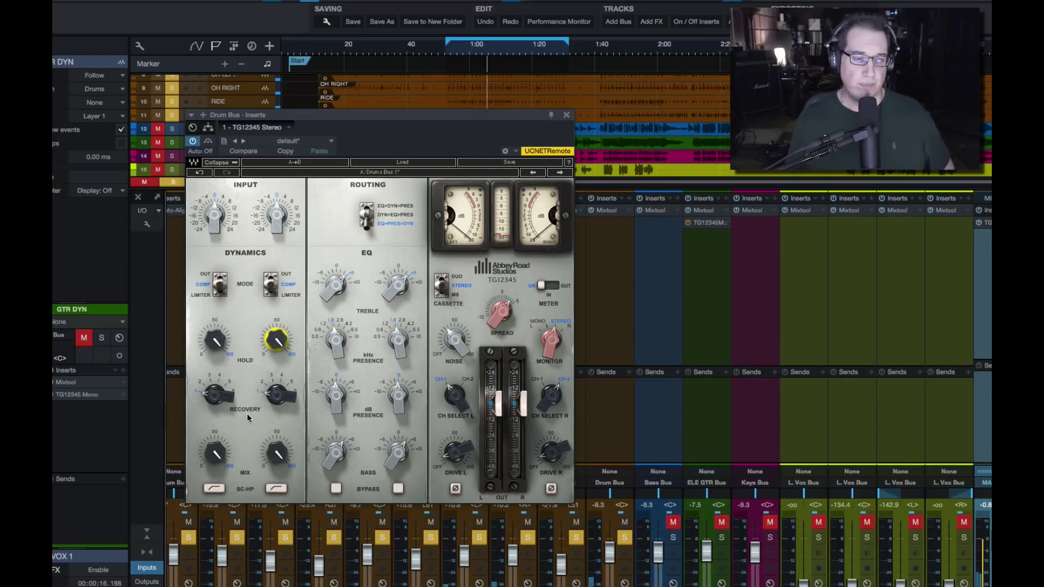
pyautogui.moveTo(275, 340)
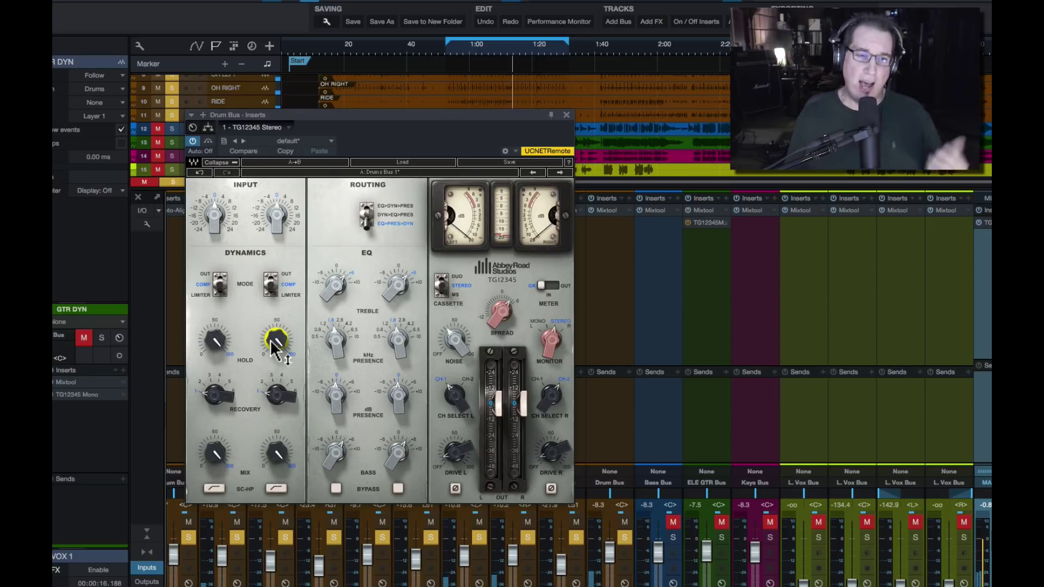
pyautogui.moveTo(275, 335); pyautogui.dragTo(275, 370)
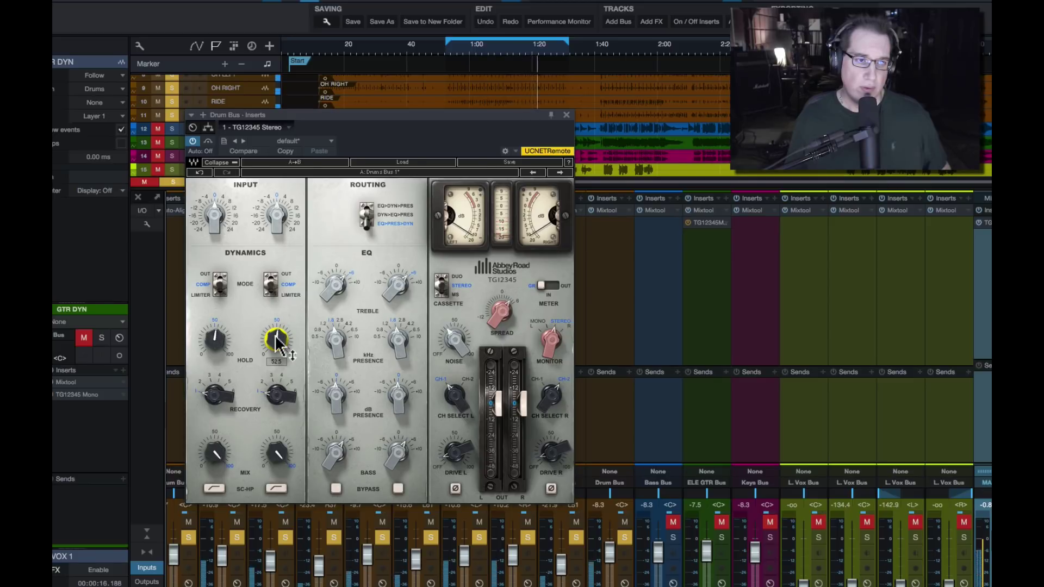
pyautogui.moveTo(276, 342); pyautogui.dragTo(276, 335)
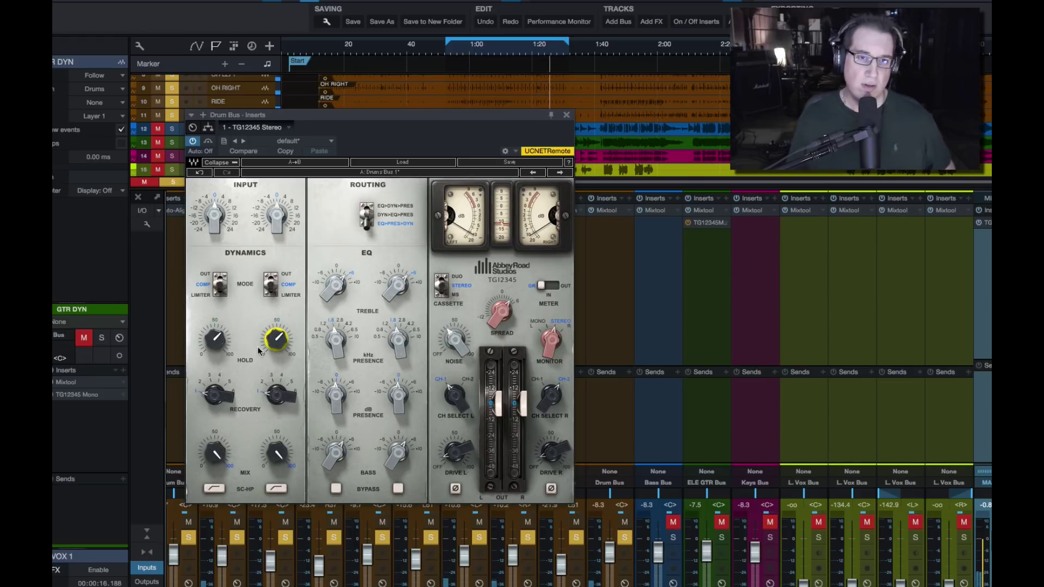
pyautogui.moveTo(276, 396); pyautogui.dragTo(276, 391)
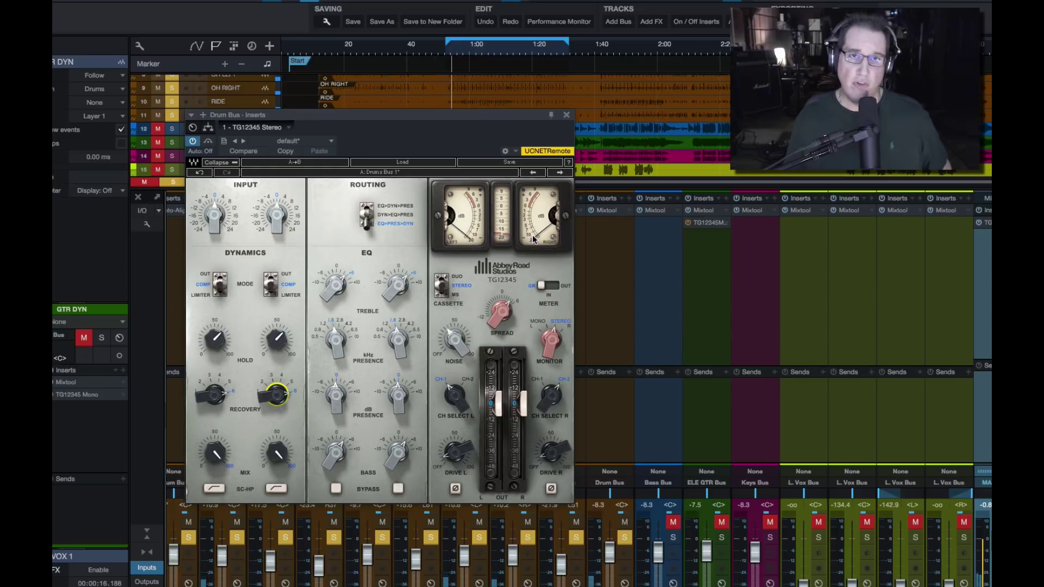
pyautogui.moveTo(277, 396)
pyautogui.mouseDown()
pyautogui.moveTo(277, 407)
pyautogui.moveTo(277, 386)
pyautogui.mouseUp()
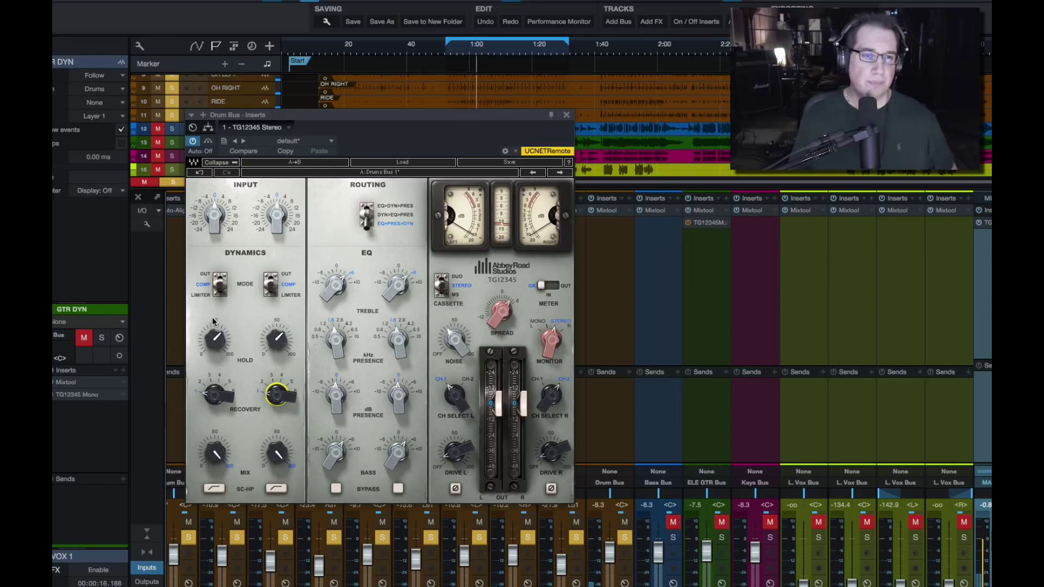
# Bring the mix of both channels down to just below 50 and lower the output faders slightly
pyautogui.click(279, 456)
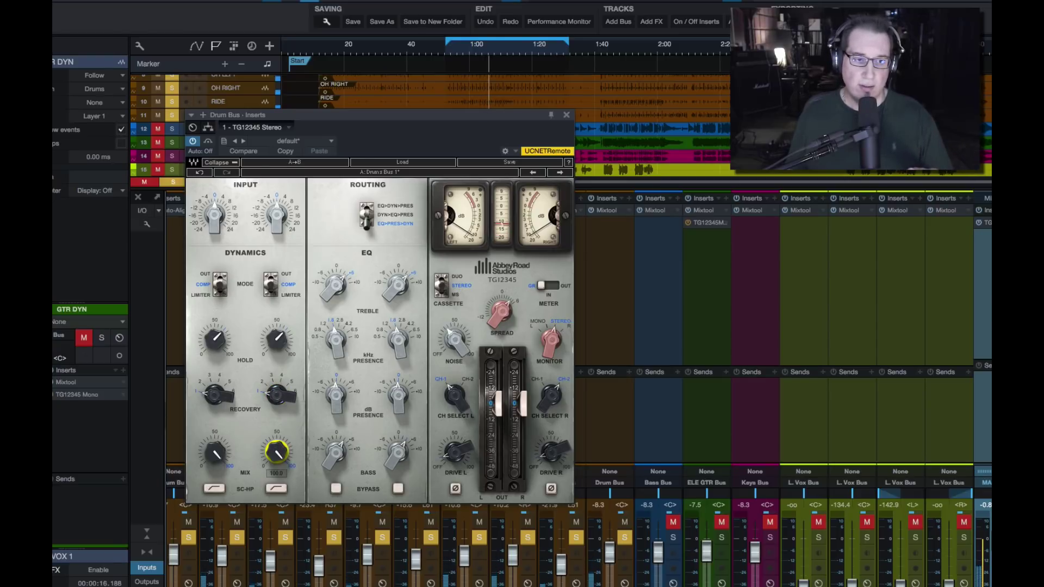
pyautogui.moveTo(278, 456)
pyautogui.mouseDown()
pyautogui.moveTo(279, 473)
pyautogui.moveTo(277, 461)
pyautogui.mouseUp()
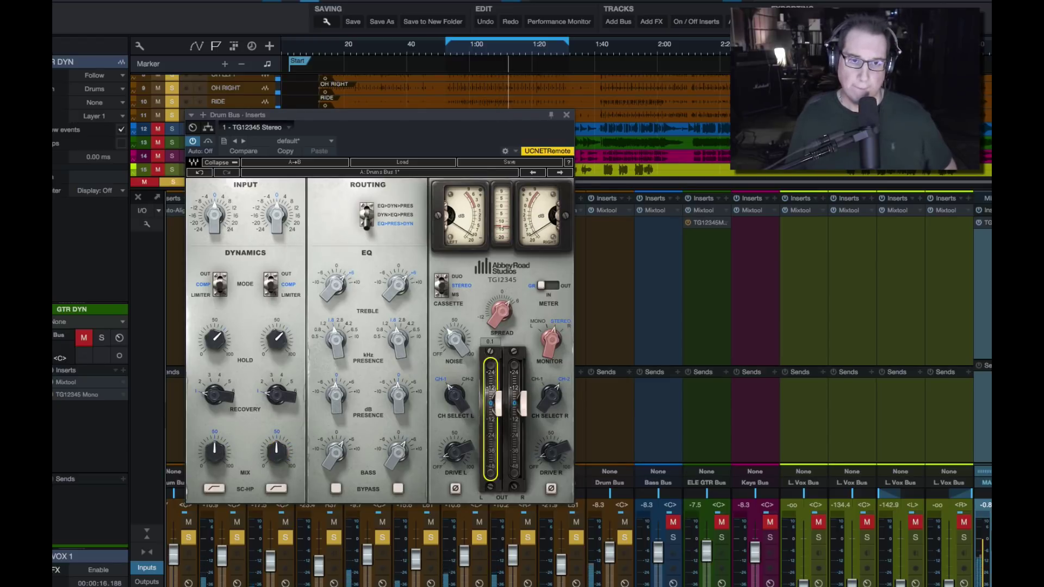
pyautogui.moveTo(498, 404); pyautogui.dragTo(498, 408)
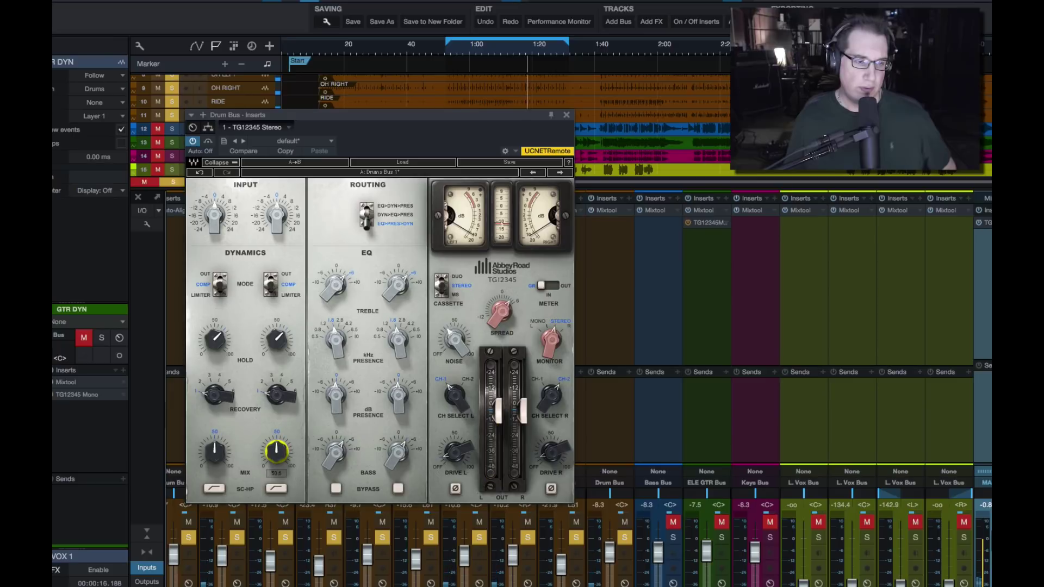
pyautogui.moveTo(276, 450); pyautogui.dragTo(277, 453)
pyautogui.moveTo(286, 465)
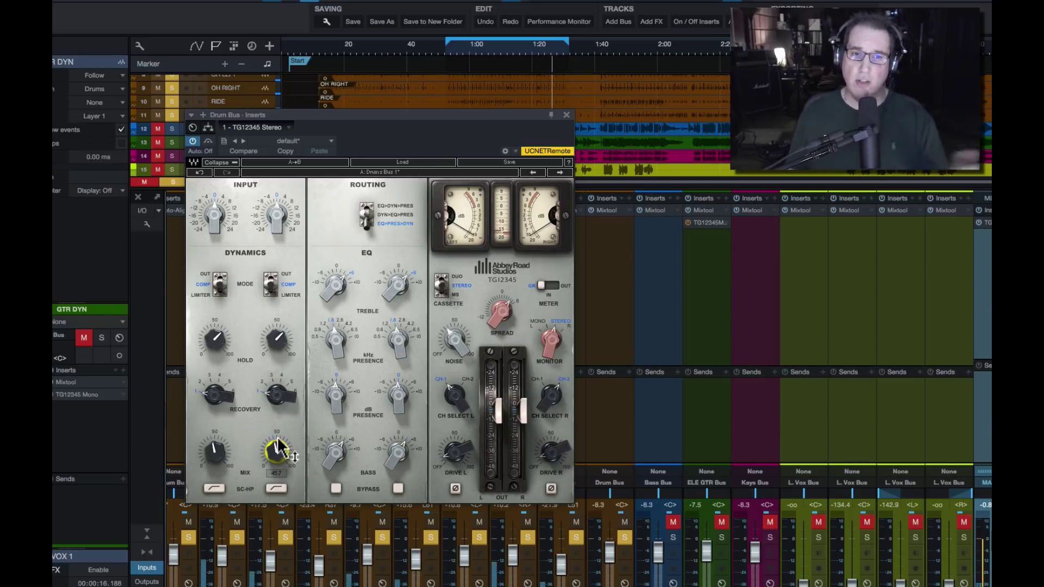
# Raise the mix and outputs of both channels by ear, comparing the result with the plug-in bypassed
pyautogui.click(208, 142)
pyautogui.moveTo(277, 452); pyautogui.dragTo(276, 438)
pyautogui.moveTo(498, 410); pyautogui.dragTo(497, 409)
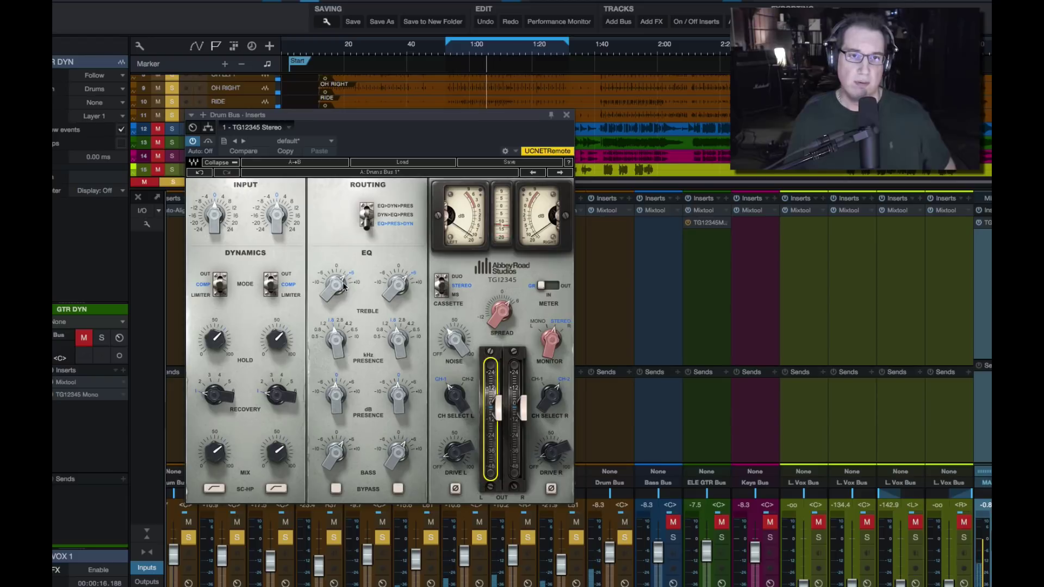
pyautogui.click(208, 142)
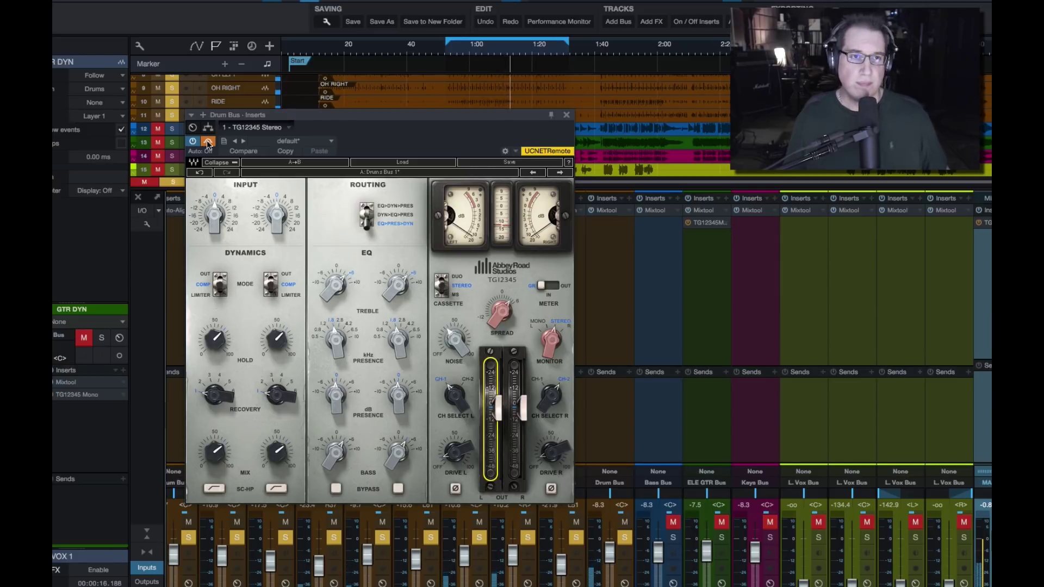
# Reduce the treble boost of both channels by ear
pyautogui.click(399, 291)
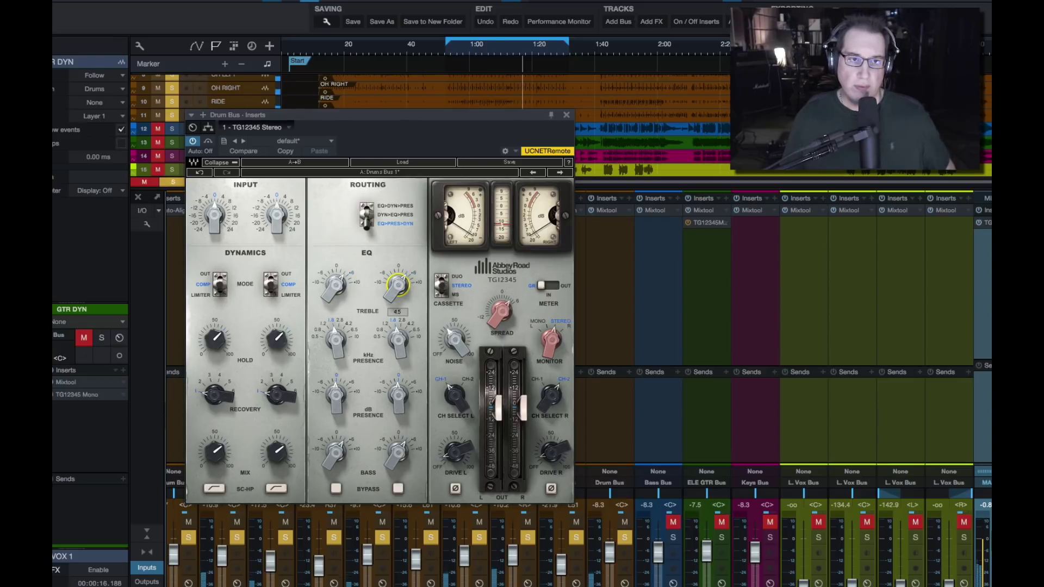
pyautogui.moveTo(399, 290); pyautogui.dragTo(399, 293)
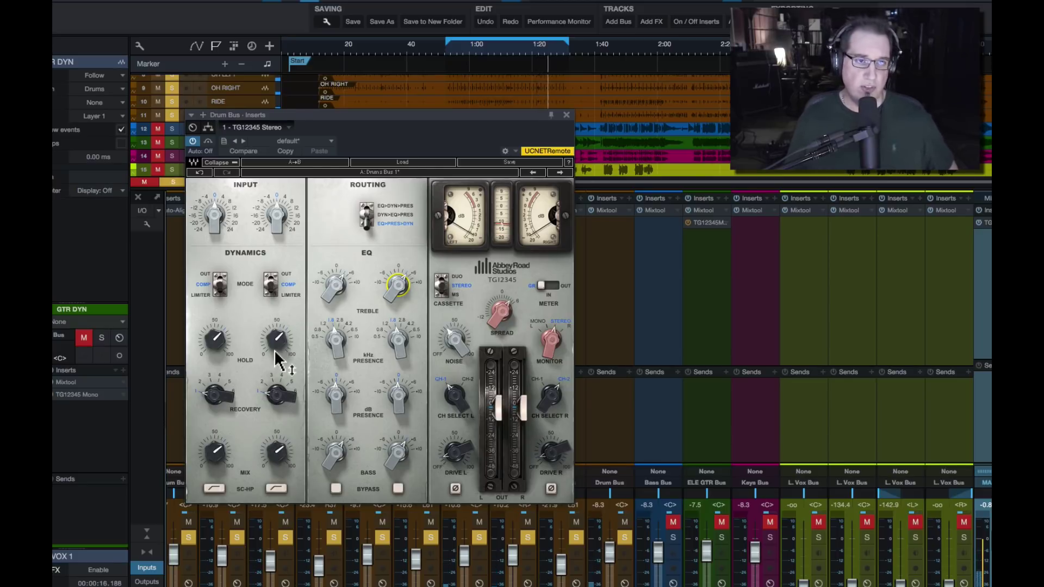
# Try the hold of both channels at maximum and at 0, lowering the output faders to compensate
pyautogui.moveTo(276, 341); pyautogui.dragTo(274, 317)
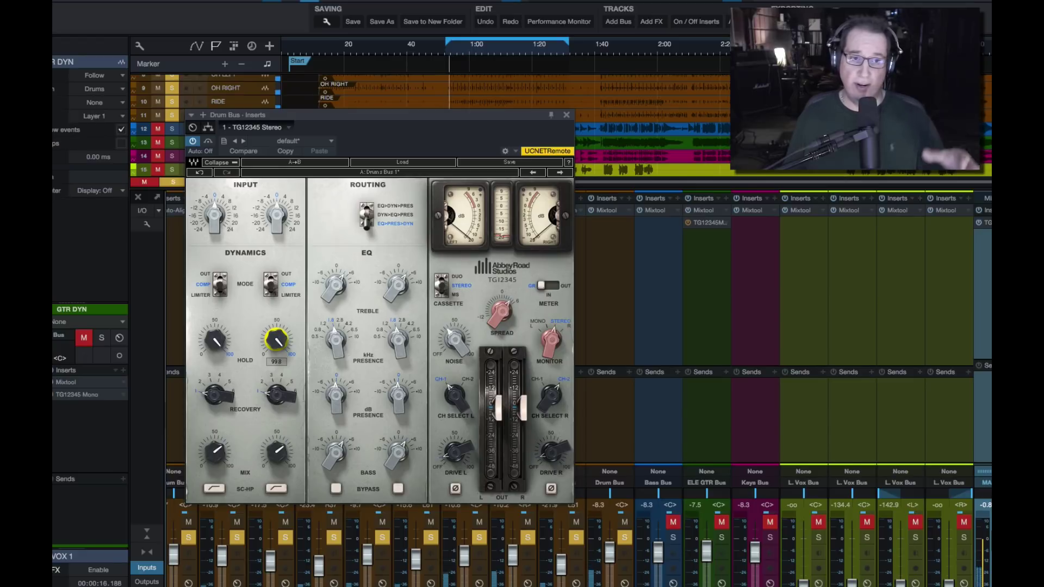
pyautogui.moveTo(274, 341); pyautogui.dragTo(274, 381)
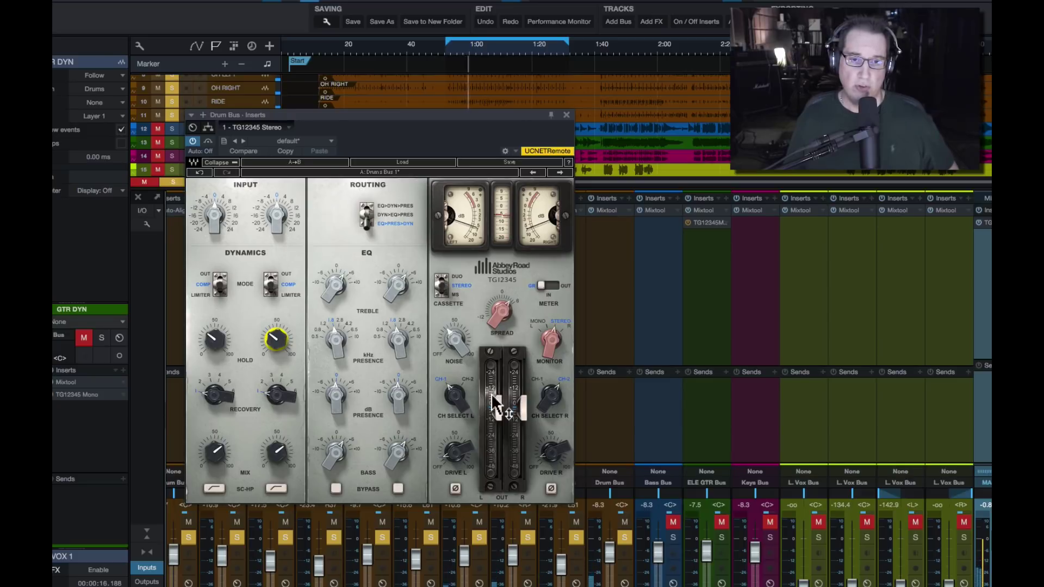
pyautogui.moveTo(488, 405); pyautogui.dragTo(496, 412)
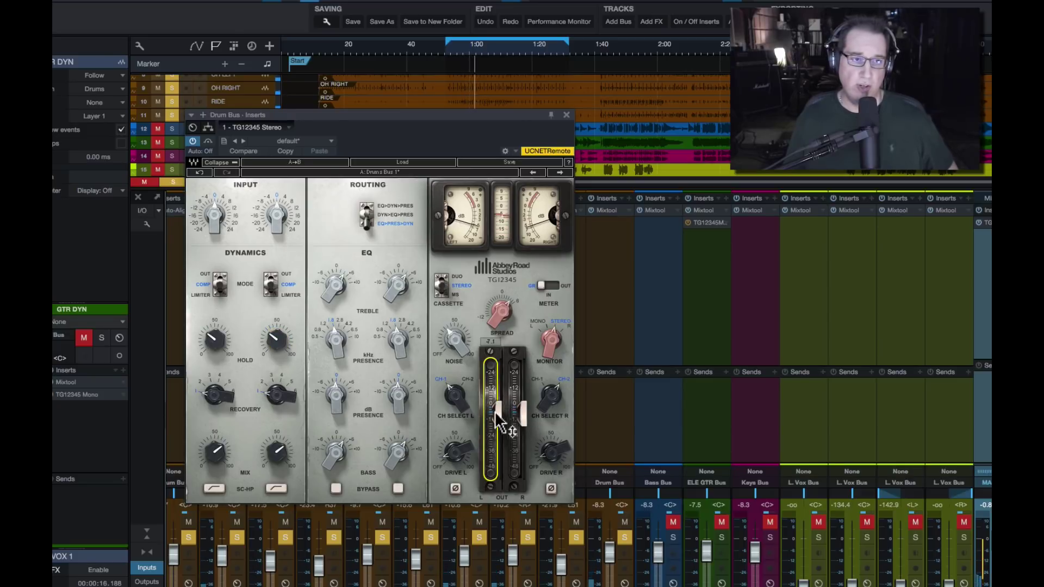
pyautogui.moveTo(276, 342); pyautogui.dragTo(274, 348)
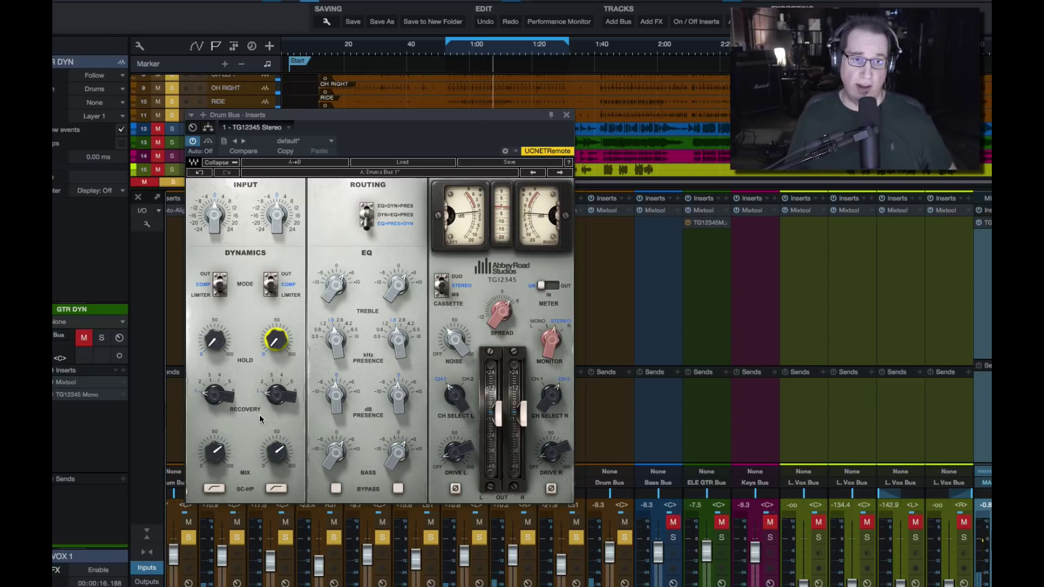
# Set the mix of both channels to 100 and bring the hold up to well above the middle
pyautogui.moveTo(277, 453); pyautogui.dragTo(278, 430)
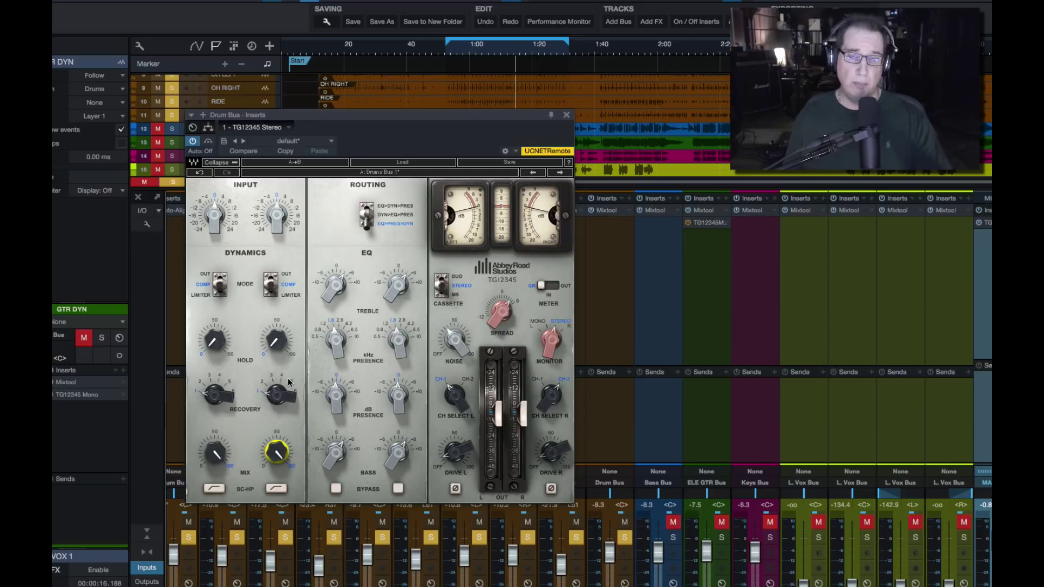
pyautogui.click(276, 346)
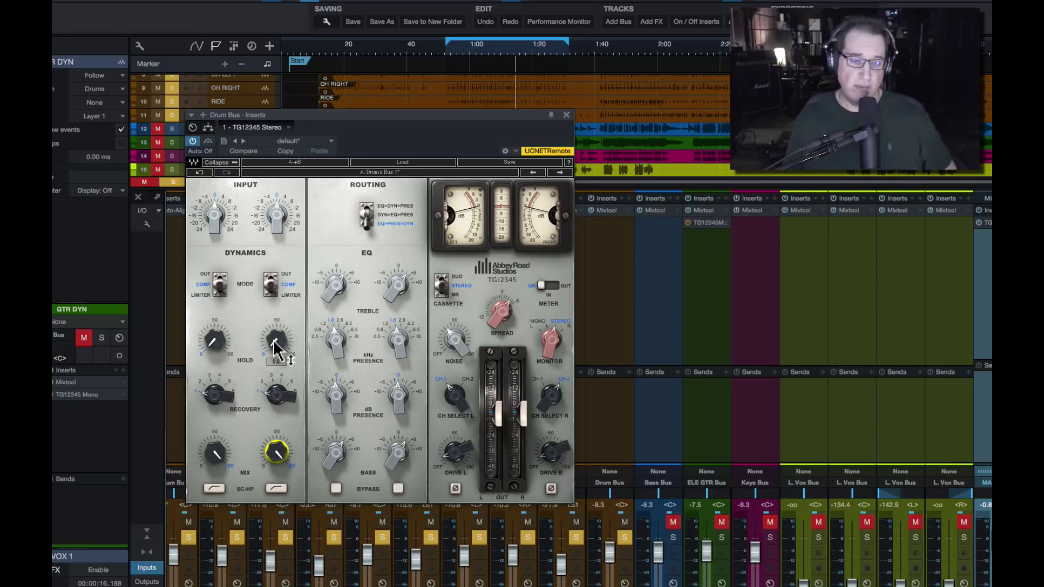
pyautogui.moveTo(276, 346)
pyautogui.mouseDown()
pyautogui.moveTo(276, 307)
pyautogui.moveTo(283, 357)
pyautogui.mouseUp()
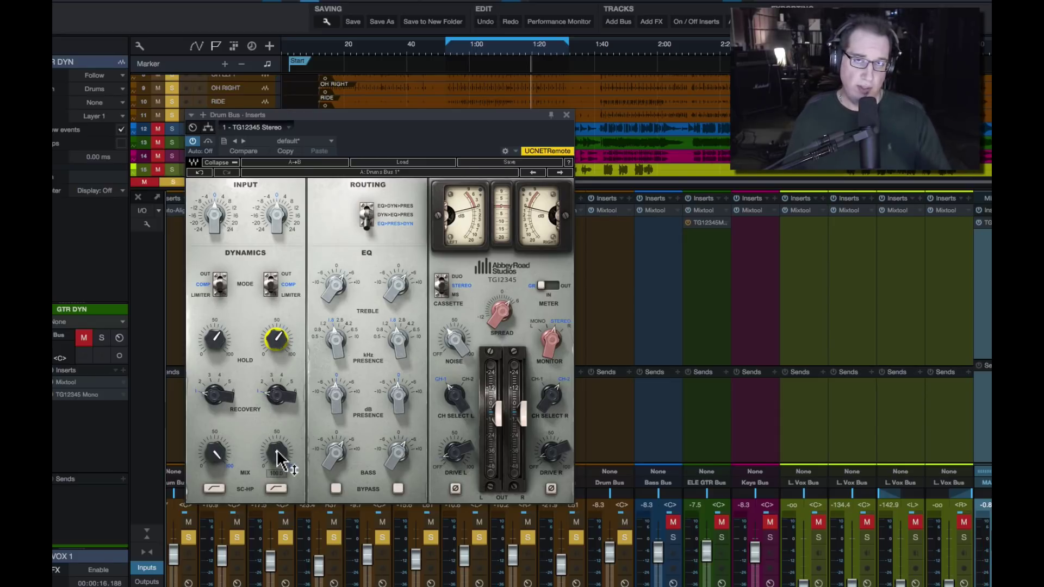
pyautogui.moveTo(275, 338); pyautogui.dragTo(275, 333)
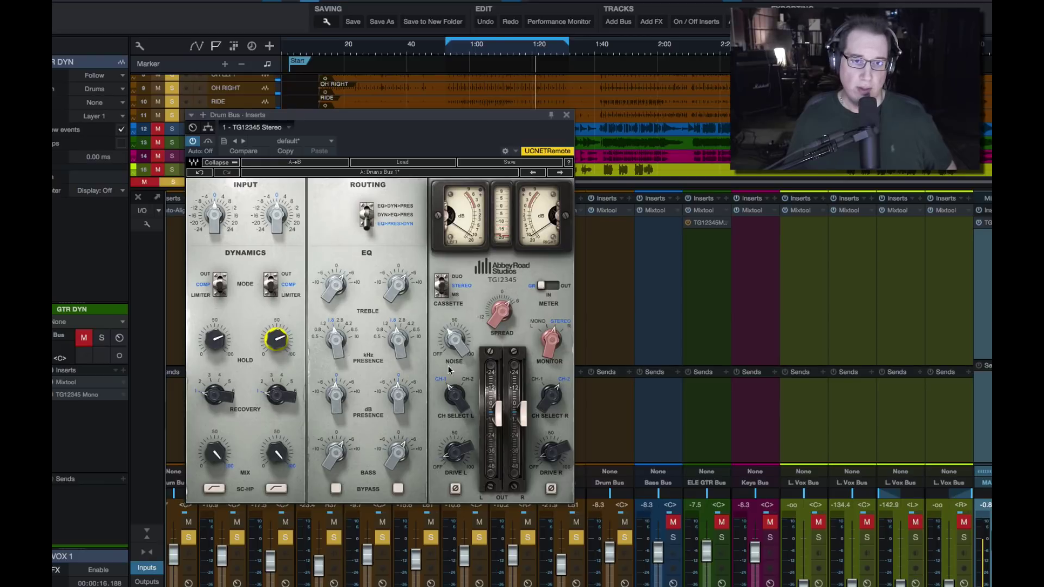
# Raise the output faders, fine-tune the hold of both channels, and compare the drum sound with the plug-in bypassed
pyautogui.moveTo(498, 401); pyautogui.dragTo(498, 381)
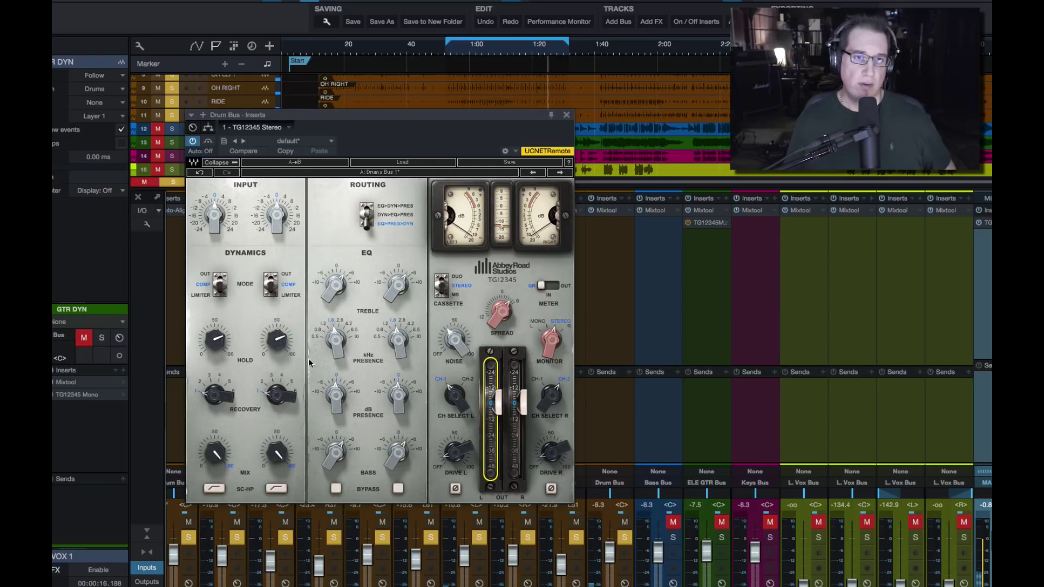
pyautogui.moveTo(277, 338); pyautogui.dragTo(277, 333)
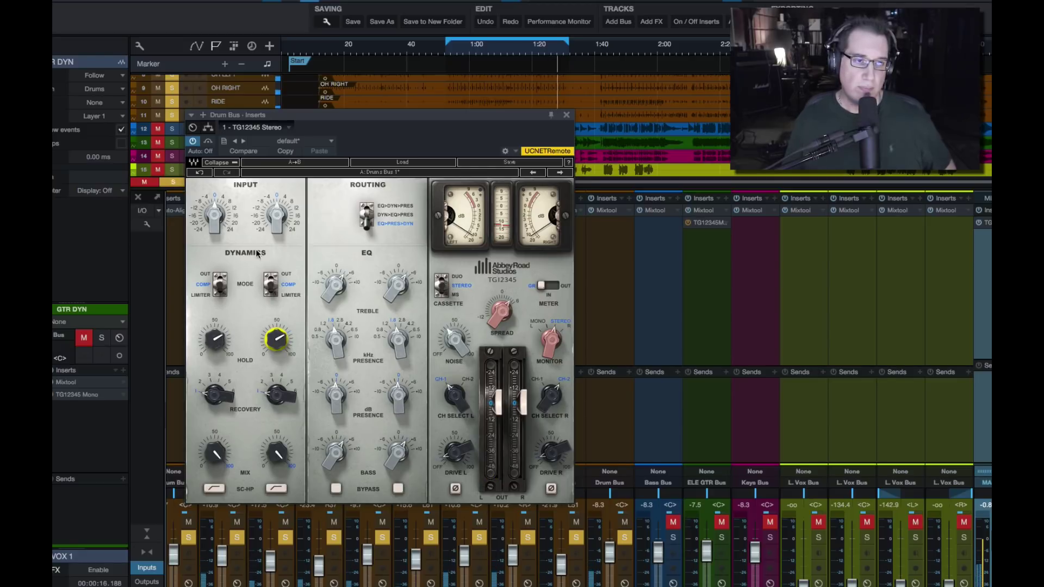
pyautogui.click(207, 143)
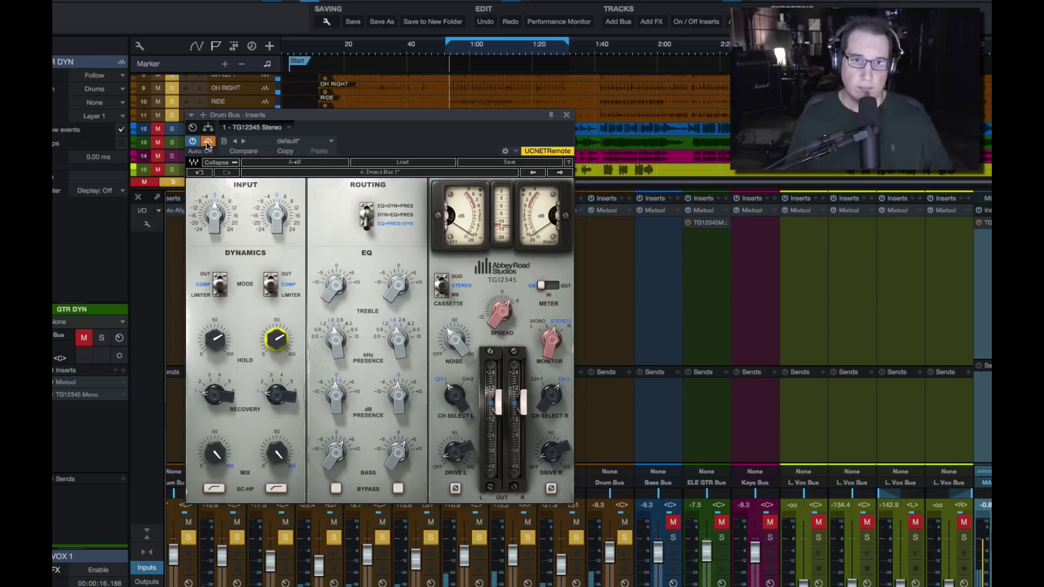
pyautogui.click(207, 142)
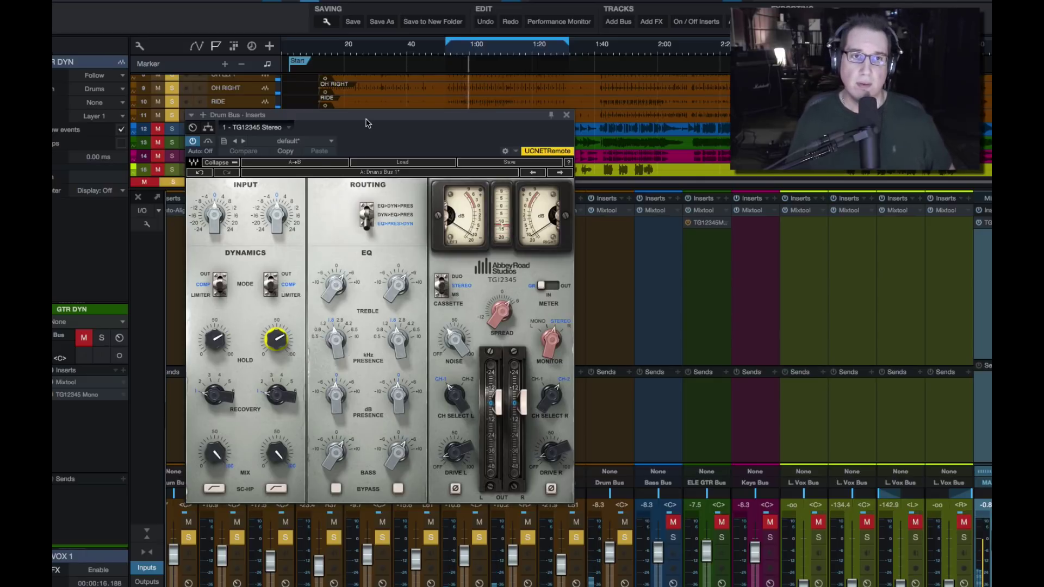
# Raise the hold of both channels slightly and close the Drum Bus plug-in window
pyautogui.moveTo(367, 122); pyautogui.dragTo(372, 130)
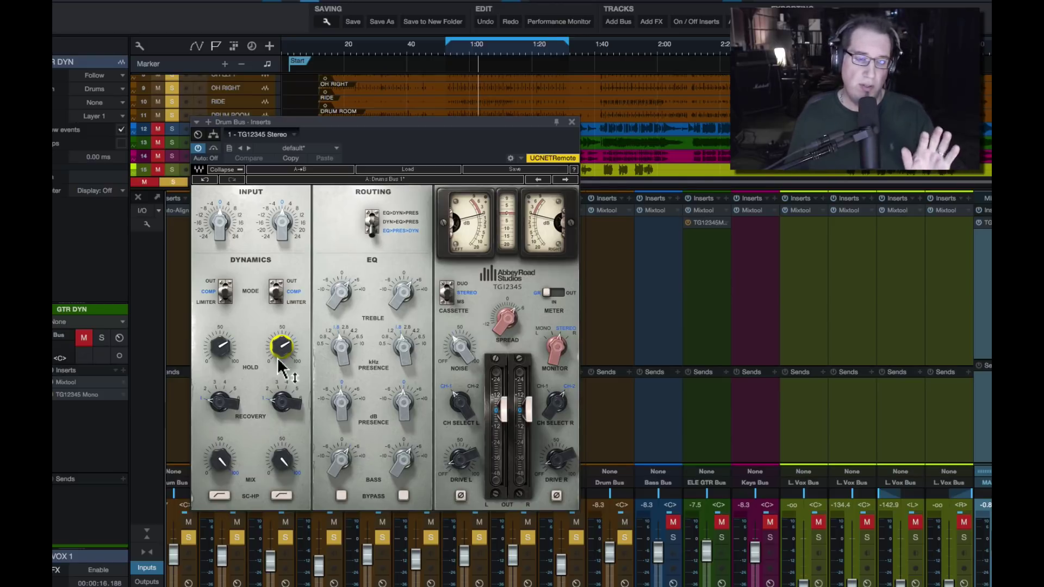
pyautogui.moveTo(282, 347); pyautogui.dragTo(282, 329)
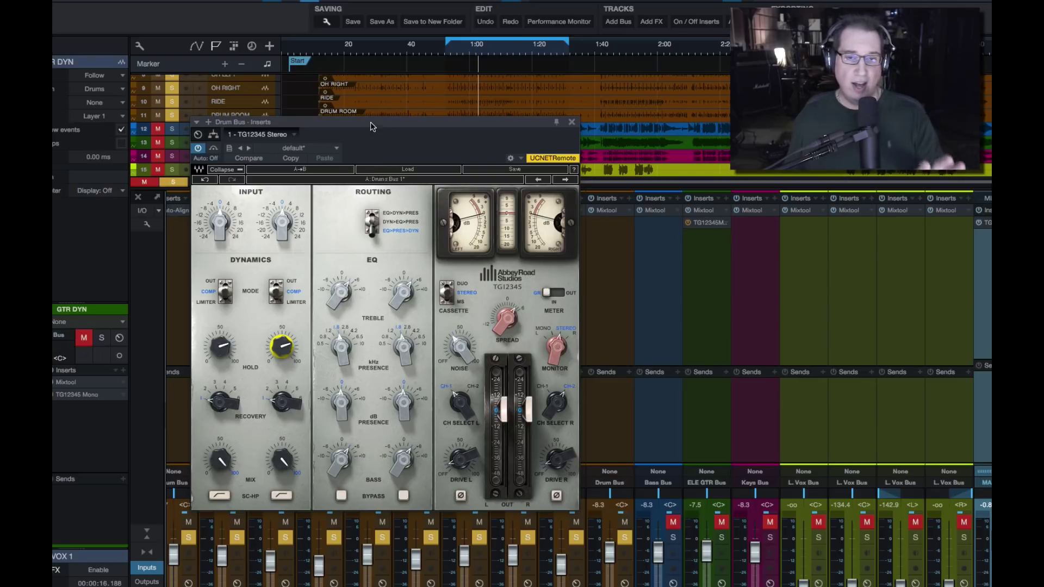
pyautogui.click(573, 125)
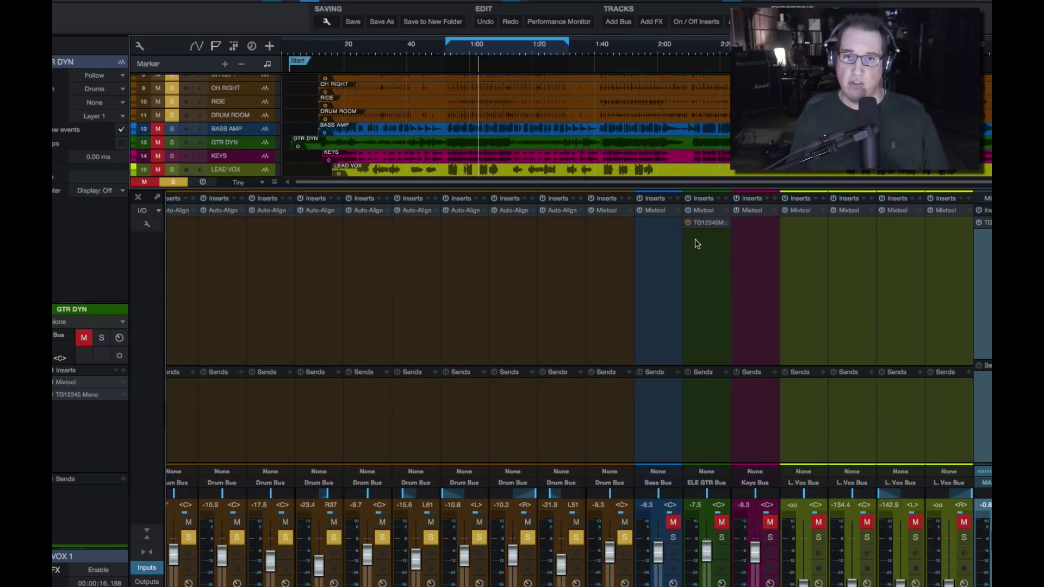
# Solo only the GTR DYN track and open its TG12345 Mono insert, moving the plug-in window lower
pyautogui.click(720, 521)
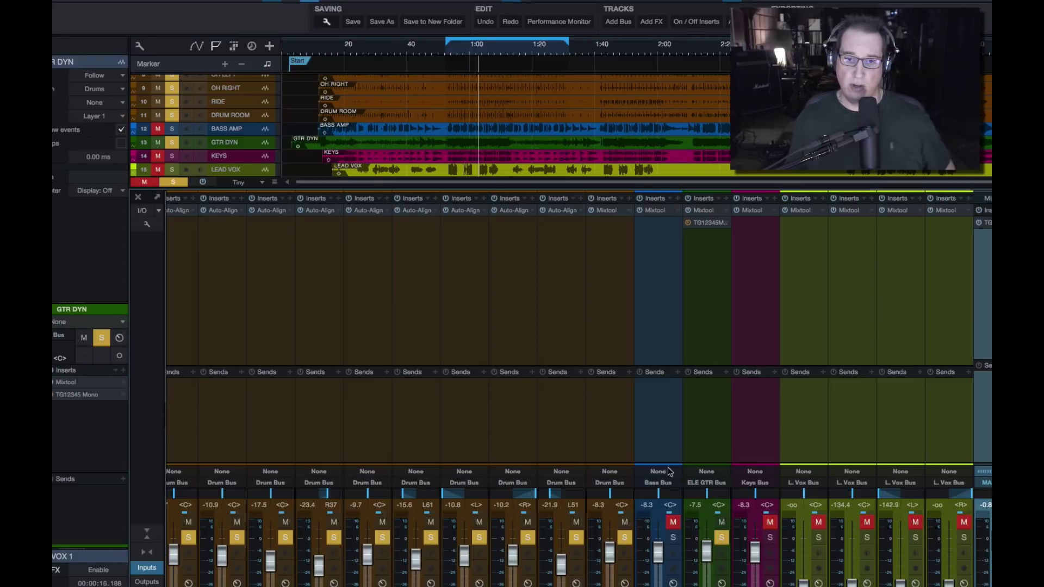
pyautogui.keyDown('alt'); pyautogui.click(720, 537); pyautogui.keyUp('alt')
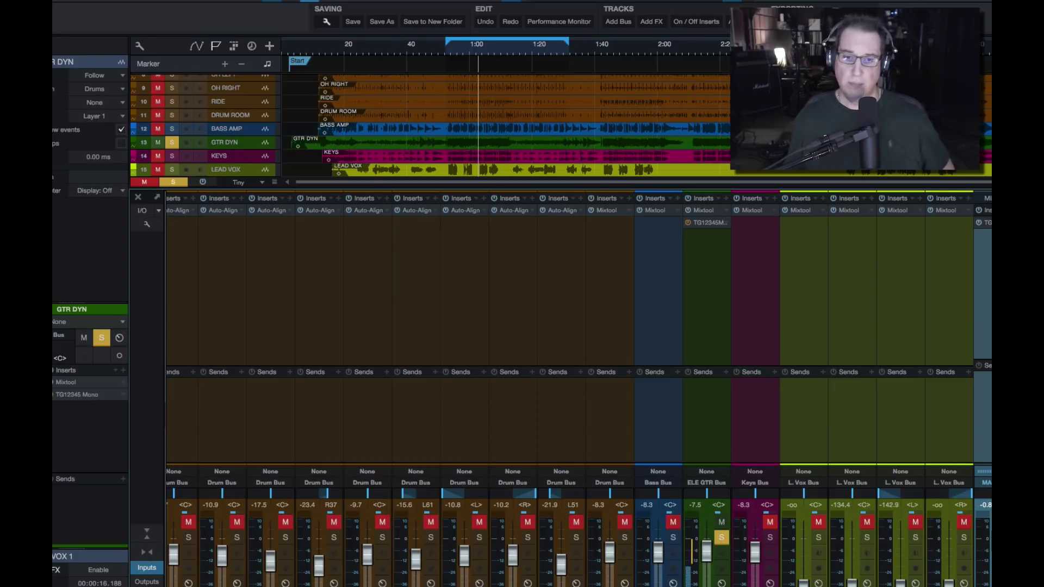
pyautogui.click(701, 224)
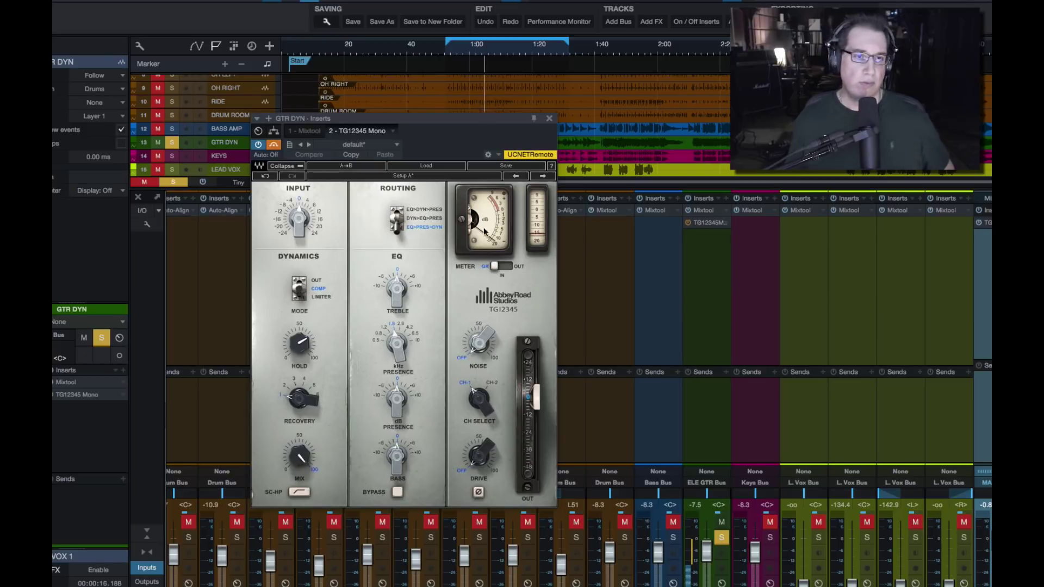
pyautogui.moveTo(400, 121); pyautogui.dragTo(388, 177)
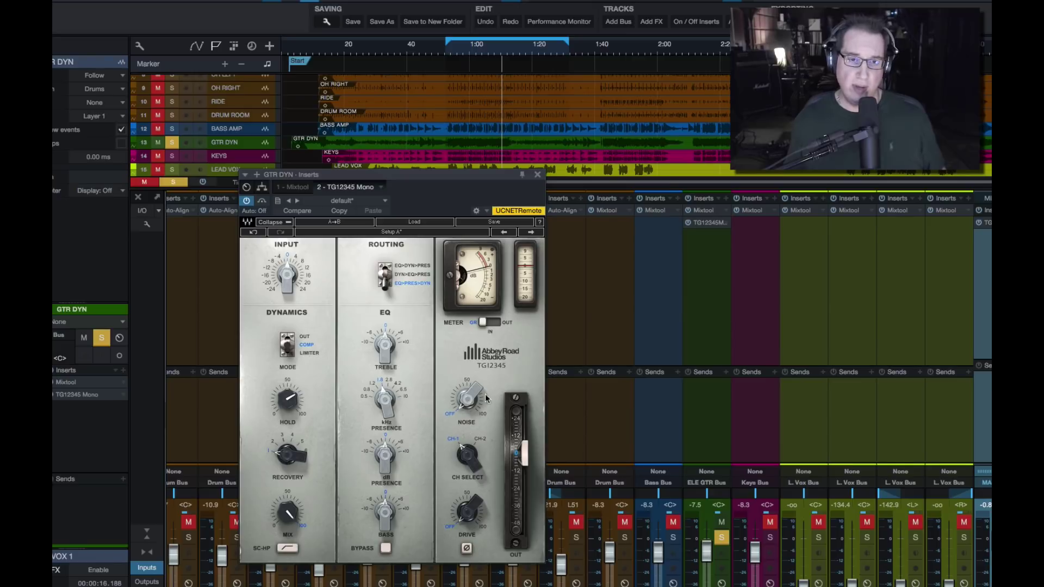
# Turn the noise up slightly from off and raise the drive to about 14.56 on the GTR DYN channel strip
pyautogui.moveTo(466, 403); pyautogui.dragTo(466, 431)
pyautogui.click(466, 456)
pyautogui.click(466, 456)
pyautogui.moveTo(471, 503); pyautogui.dragTo(471, 524)
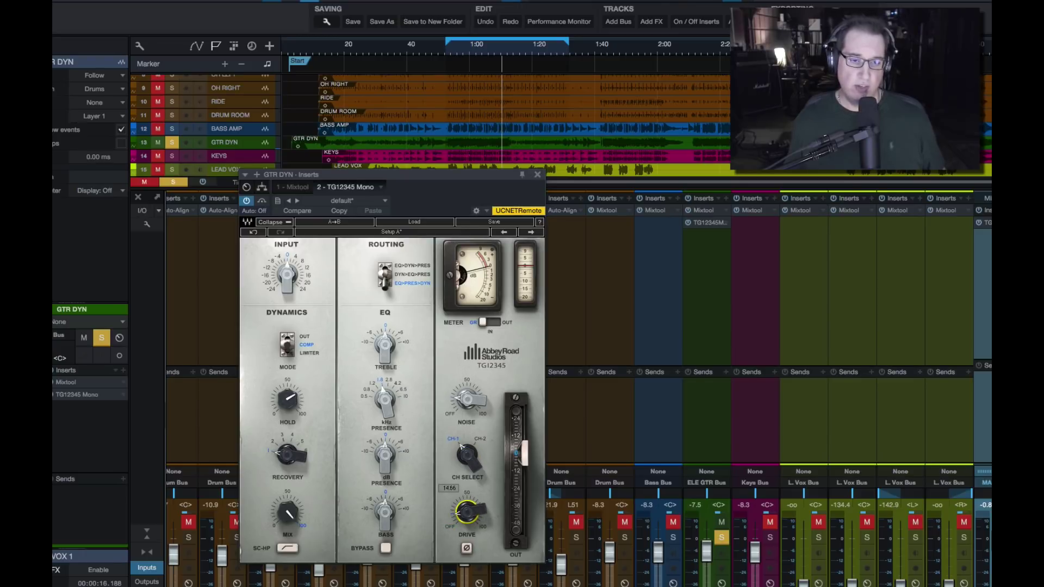
pyautogui.moveTo(466, 508); pyautogui.dragTo(466, 513)
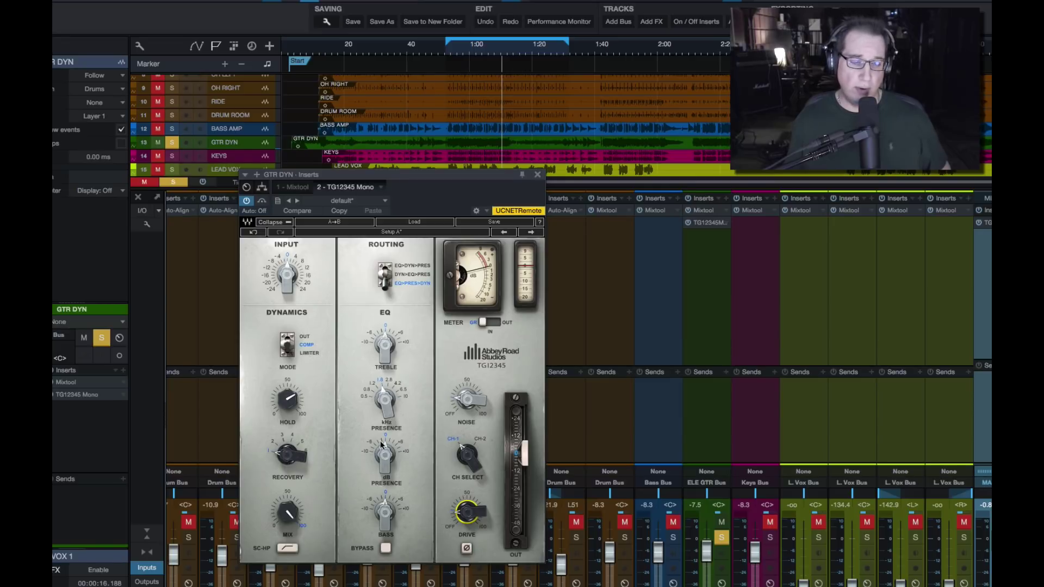
# Set the presence frequency to 0.8 kHz and the meter to IN, and fine-tune the noise and drive, ending with drive at about 20.32
pyautogui.click(360, 392)
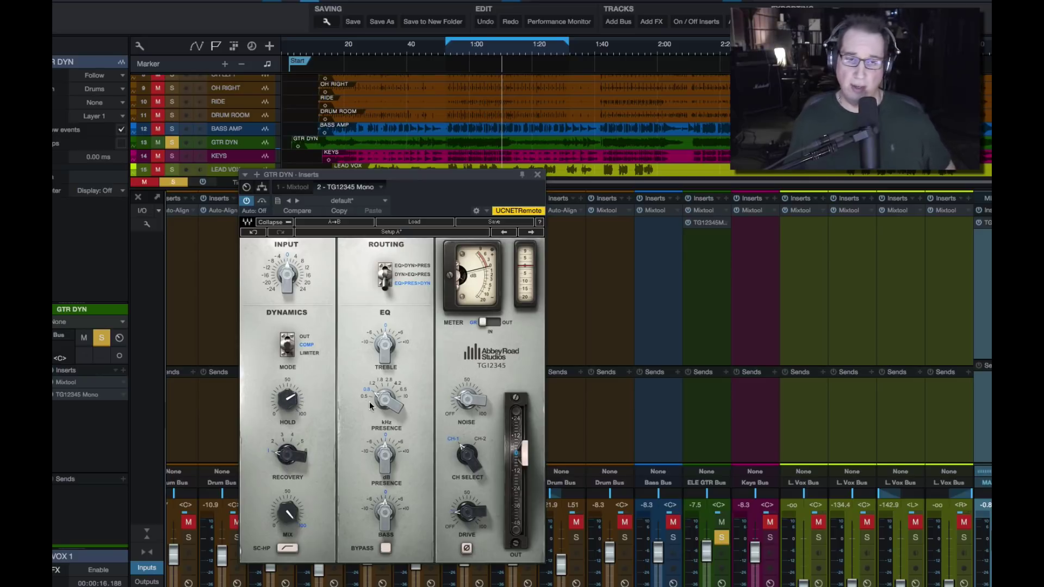
pyautogui.click(491, 326)
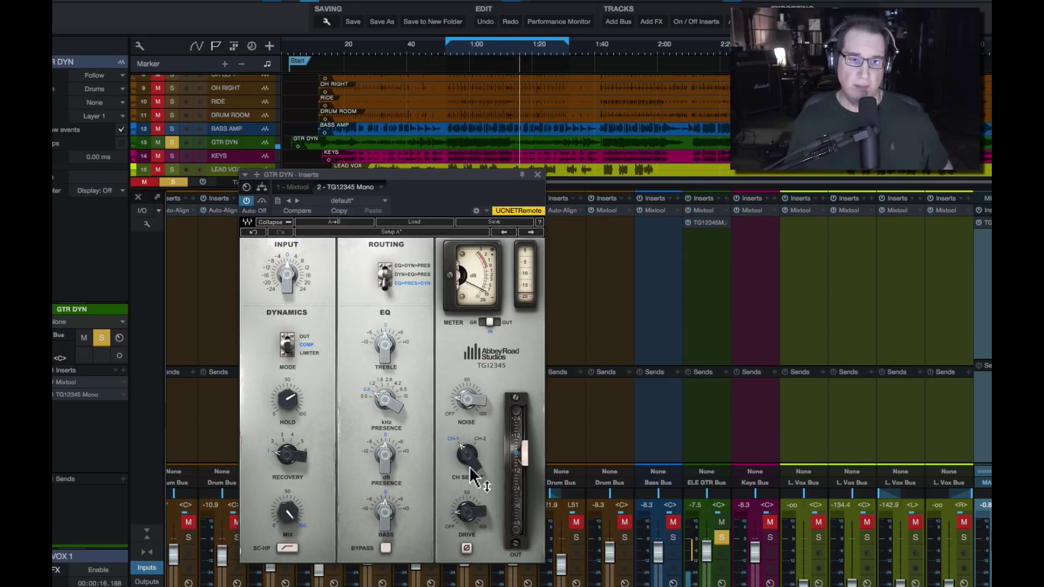
pyautogui.moveTo(466, 513)
pyautogui.mouseDown()
pyautogui.moveTo(466, 501)
pyautogui.moveTo(466, 515)
pyautogui.mouseUp()
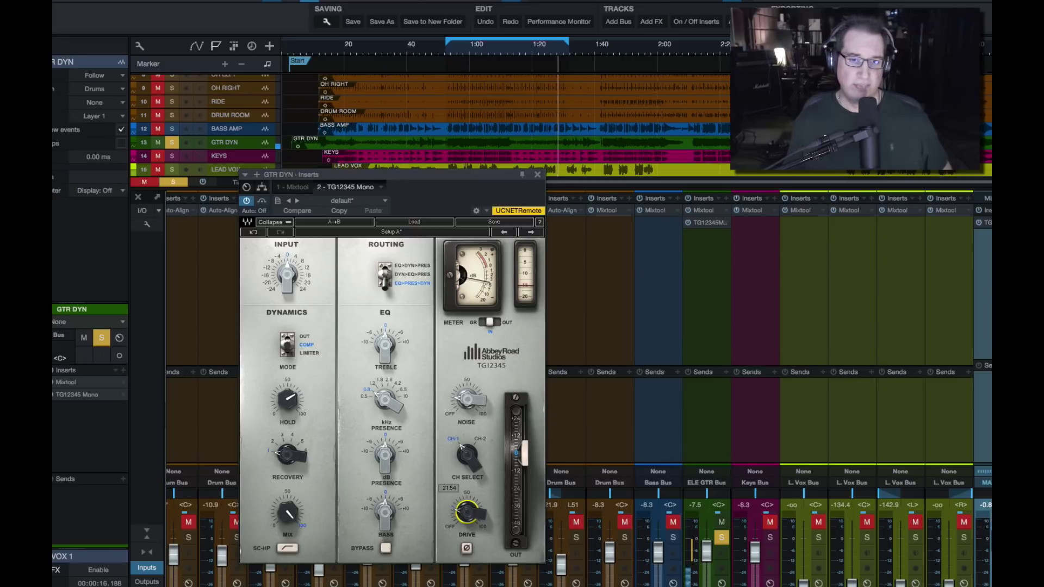
pyautogui.moveTo(466, 400); pyautogui.dragTo(466, 403)
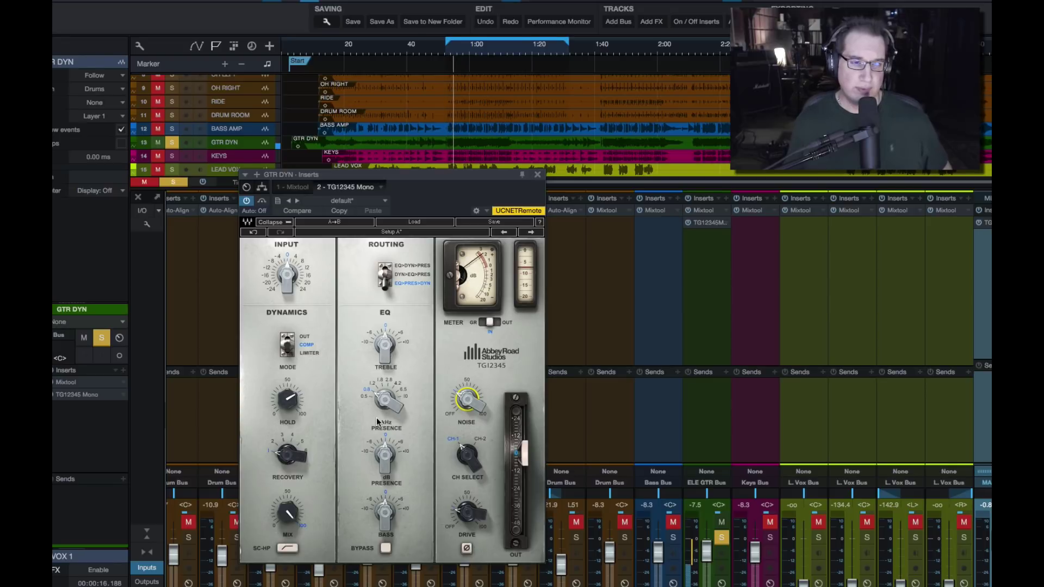
pyautogui.click(466, 513)
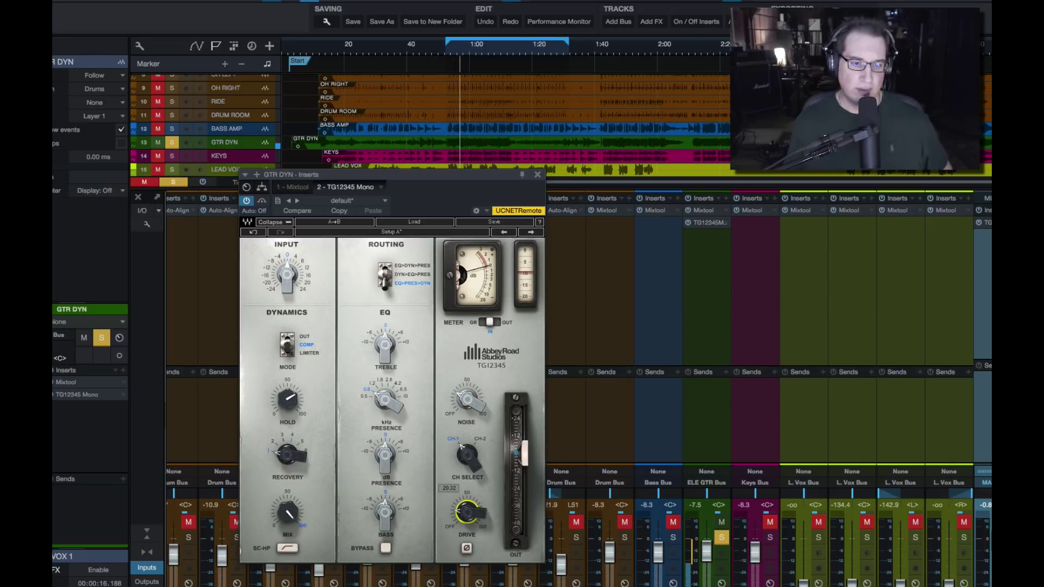
pyautogui.moveTo(466, 513); pyautogui.dragTo(466, 512)
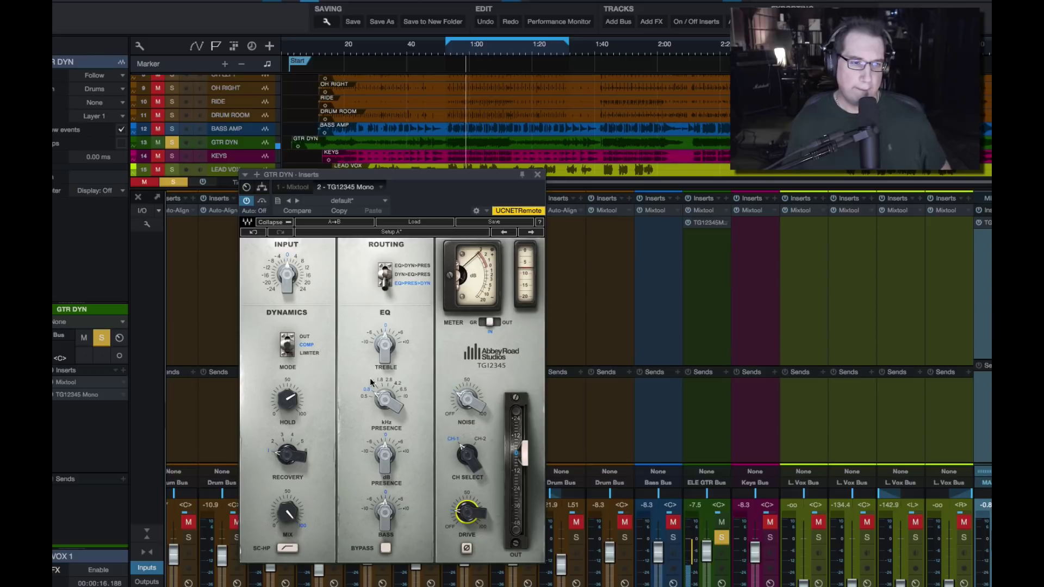
# Shape the guitar EQ with treble at about 3.6, bass at about -4.5, and a presence boost at 6.5 kHz
pyautogui.moveTo(385, 345); pyautogui.dragTo(385, 340)
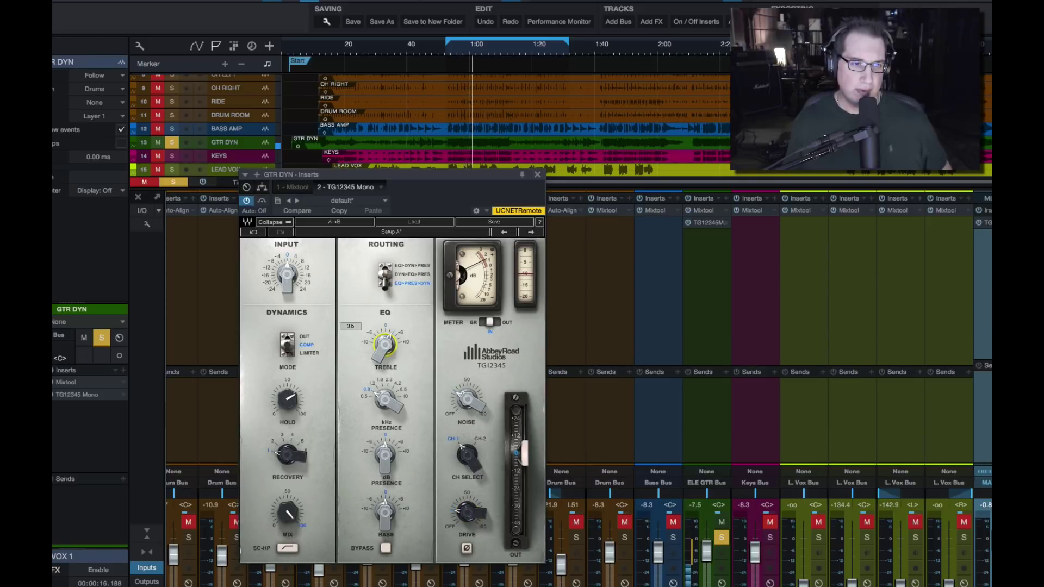
pyautogui.moveTo(385, 511)
pyautogui.mouseDown()
pyautogui.moveTo(385, 530)
pyautogui.moveTo(385, 520)
pyautogui.mouseUp()
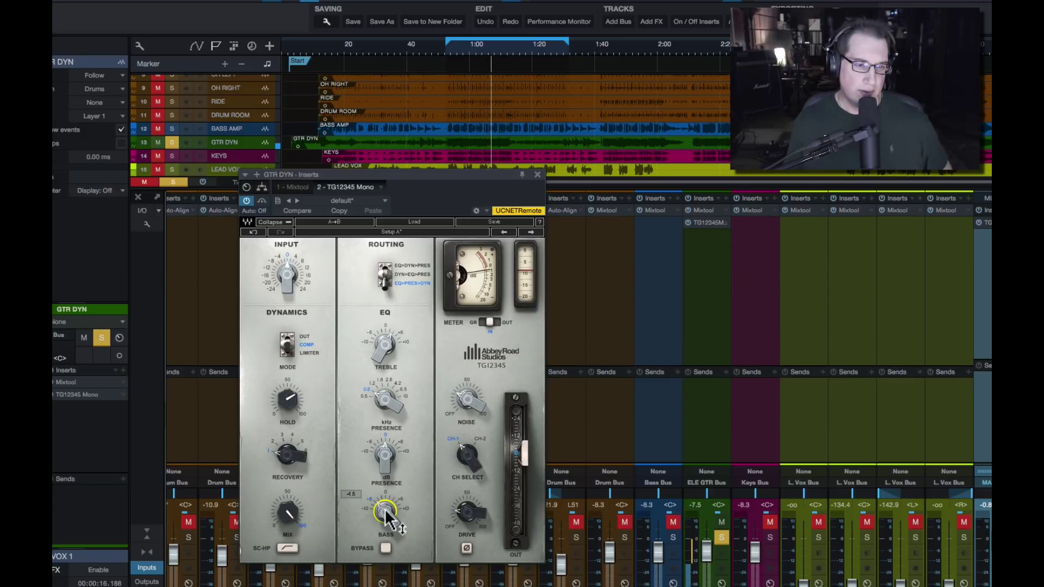
pyautogui.moveTo(385, 402); pyautogui.dragTo(385, 380)
pyautogui.moveTo(384, 462); pyautogui.dragTo(384, 455)
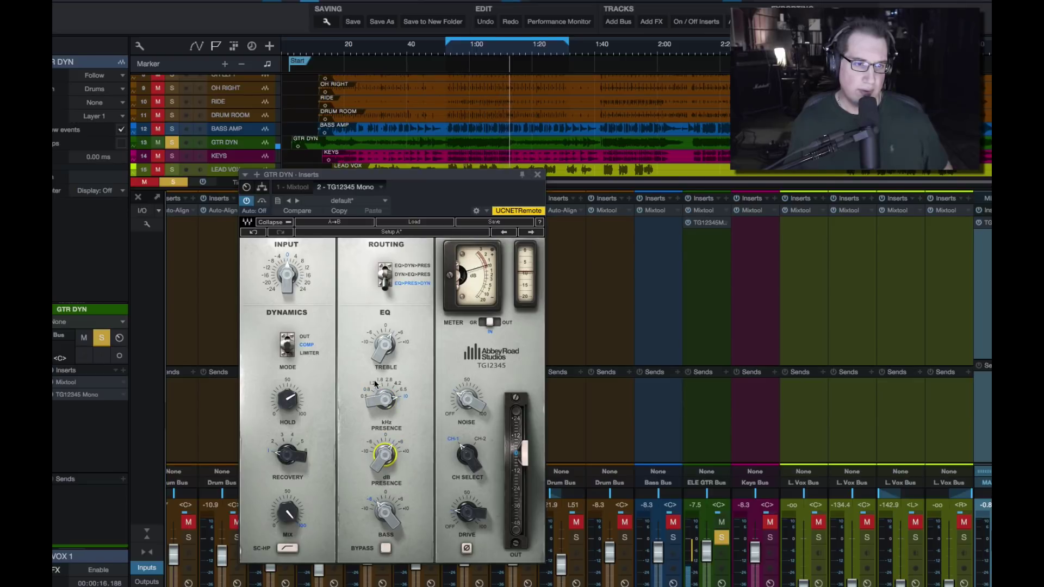
pyautogui.moveTo(385, 403); pyautogui.dragTo(385, 408)
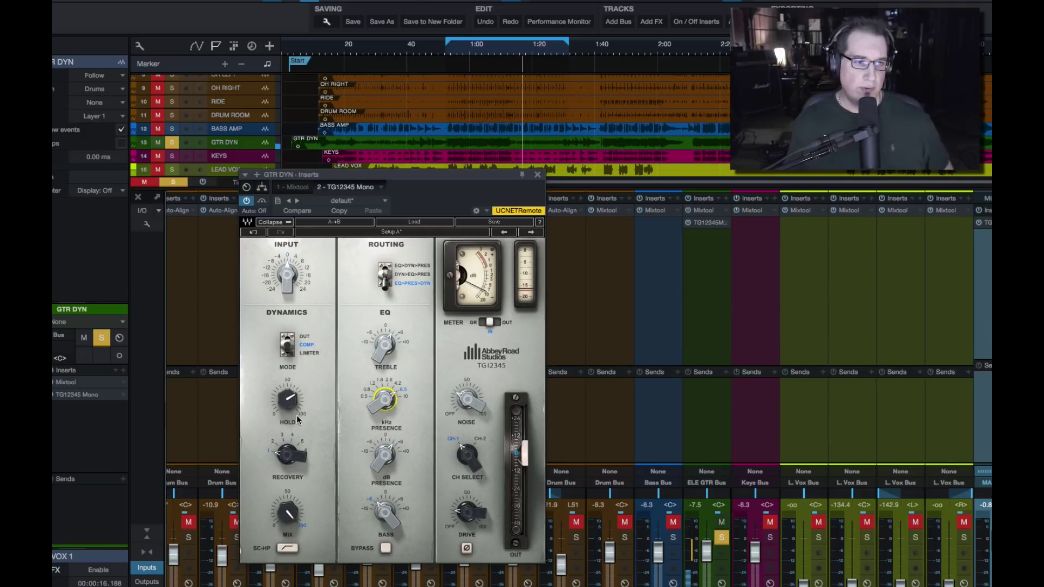
# Try the hold at 100, switch the meter to GR, and bring the hold back to well above the middle
pyautogui.moveTo(286, 404); pyautogui.dragTo(287, 406)
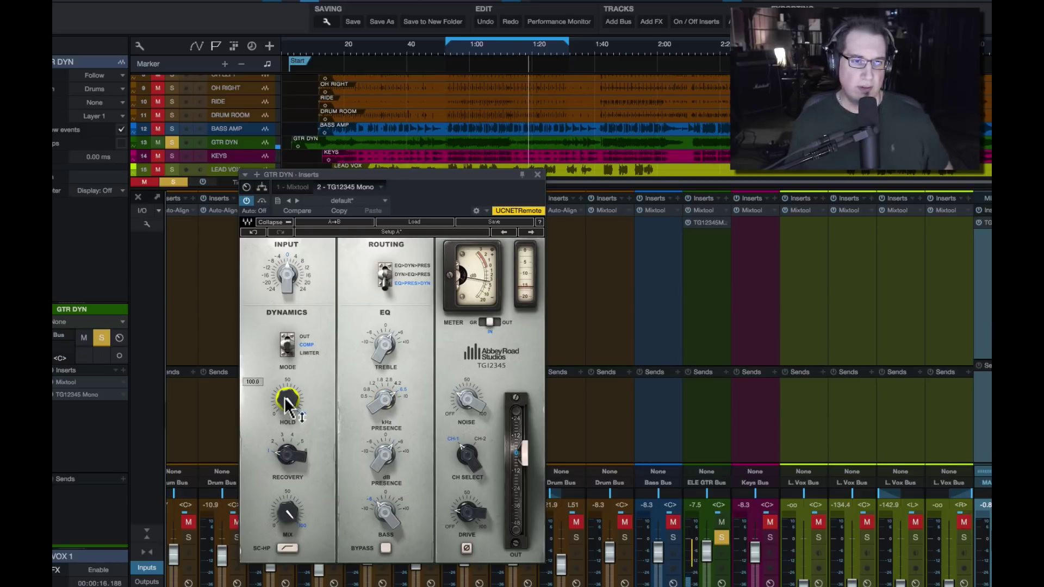
pyautogui.click(472, 324)
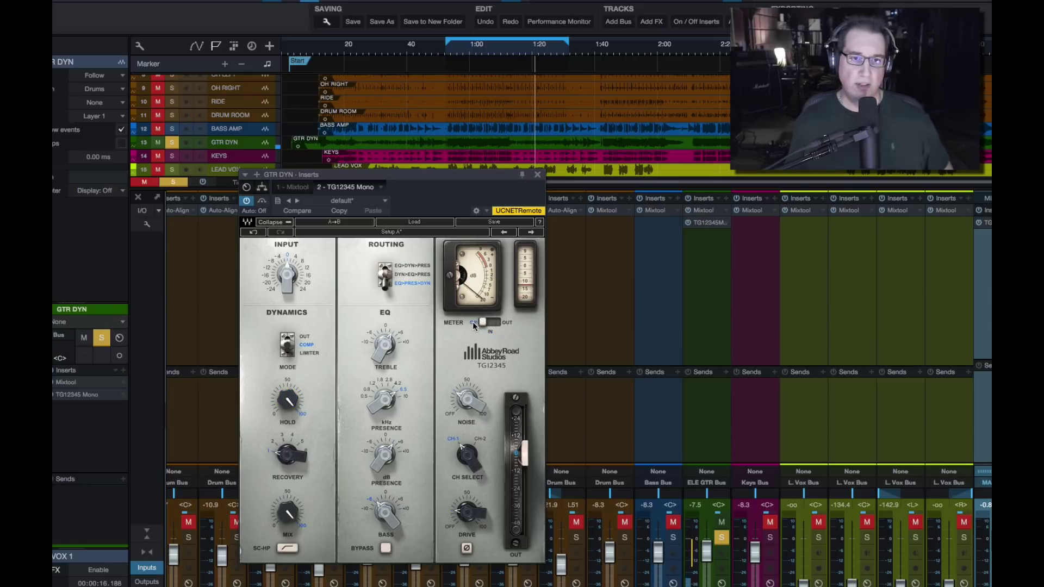
pyautogui.moveTo(286, 404); pyautogui.dragTo(286, 403)
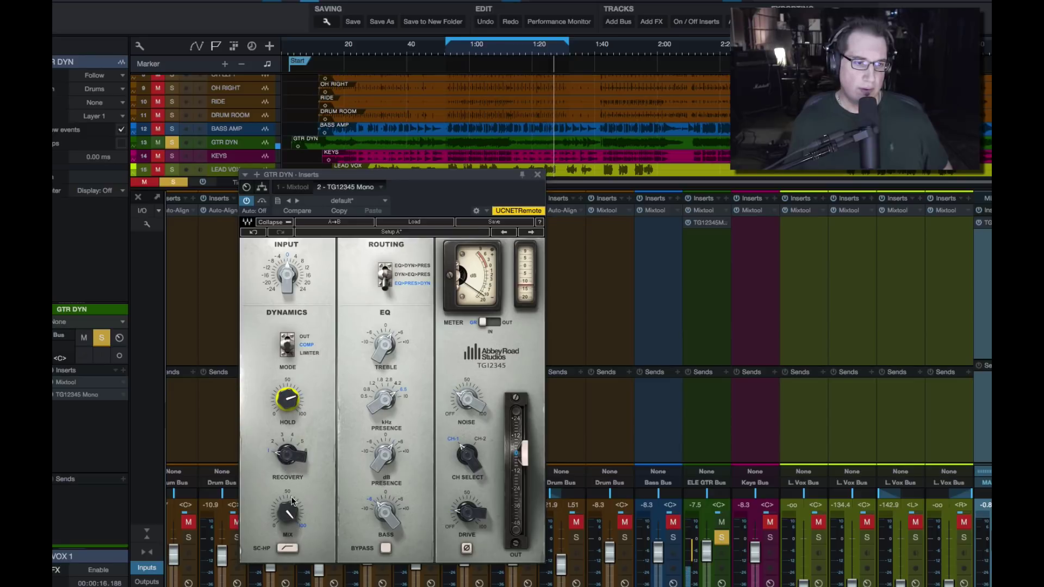
pyautogui.moveTo(287, 401); pyautogui.dragTo(287, 403)
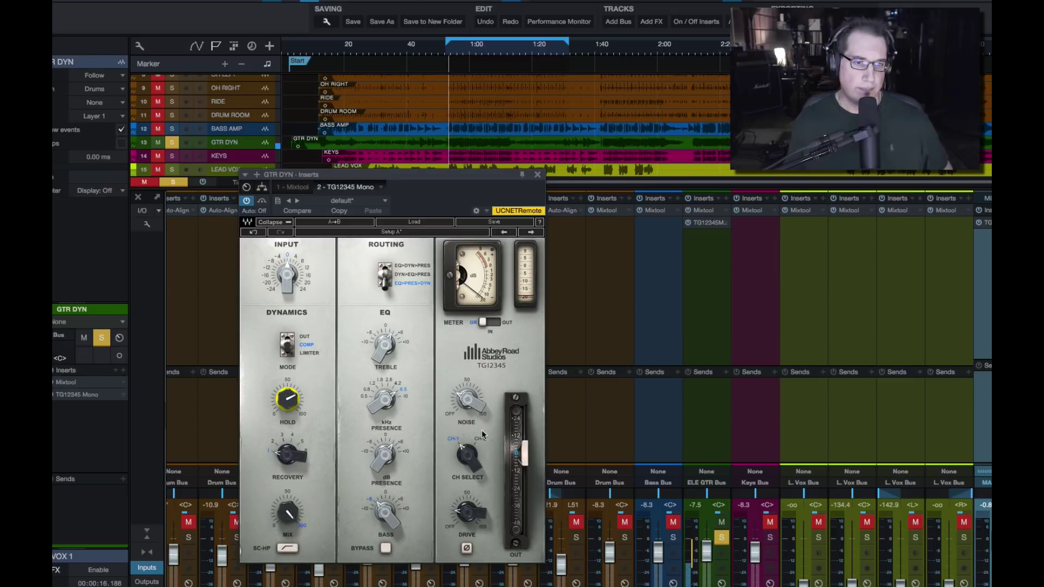
# Lower the output slightly, set the drive to about 19.20, and compare the guitar sound with the plug-in bypassed
pyautogui.moveTo(521, 446); pyautogui.dragTo(523, 456)
pyautogui.click(466, 513)
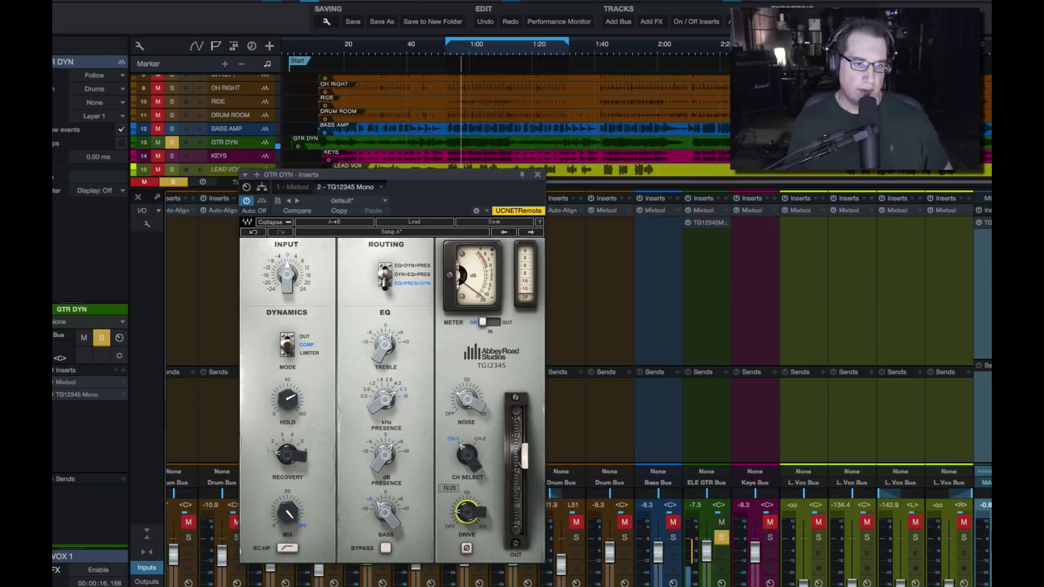
pyautogui.click(262, 201)
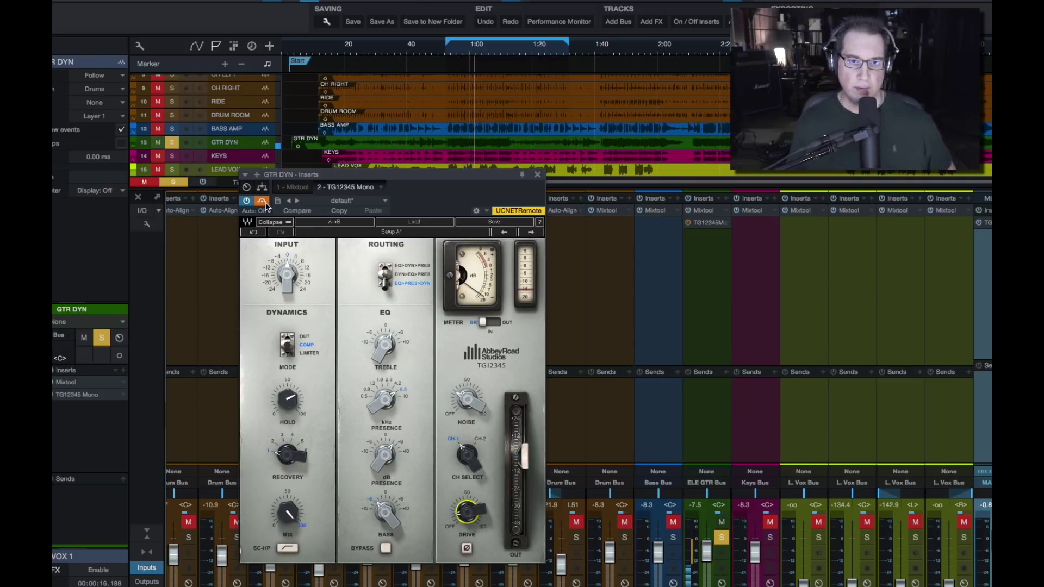
pyautogui.click(264, 202)
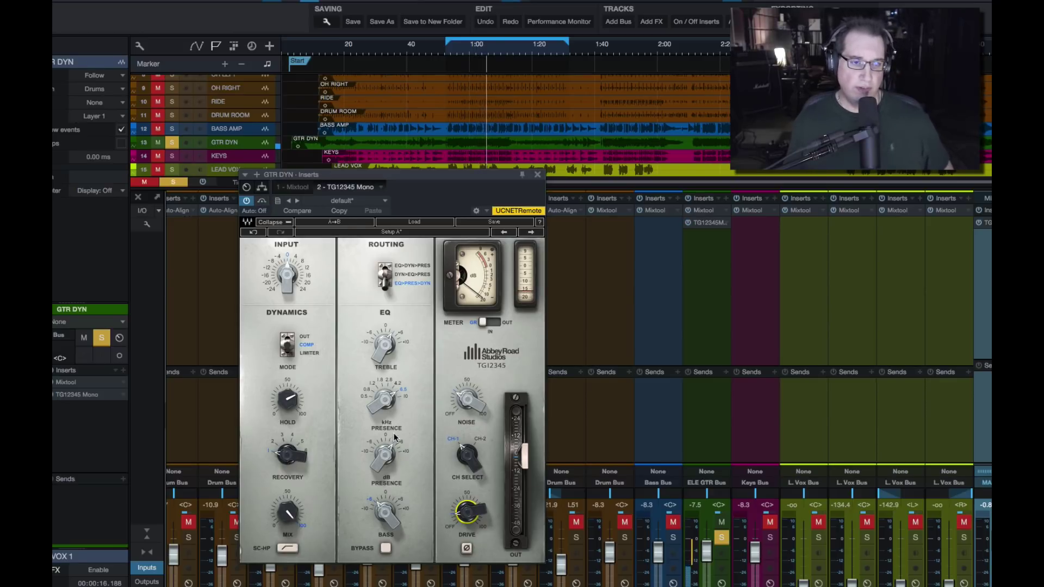
# Reduce the bass cut, raise the output slightly, and compare the guitar against the bypassed signal
pyautogui.moveTo(383, 514); pyautogui.dragTo(383, 507)
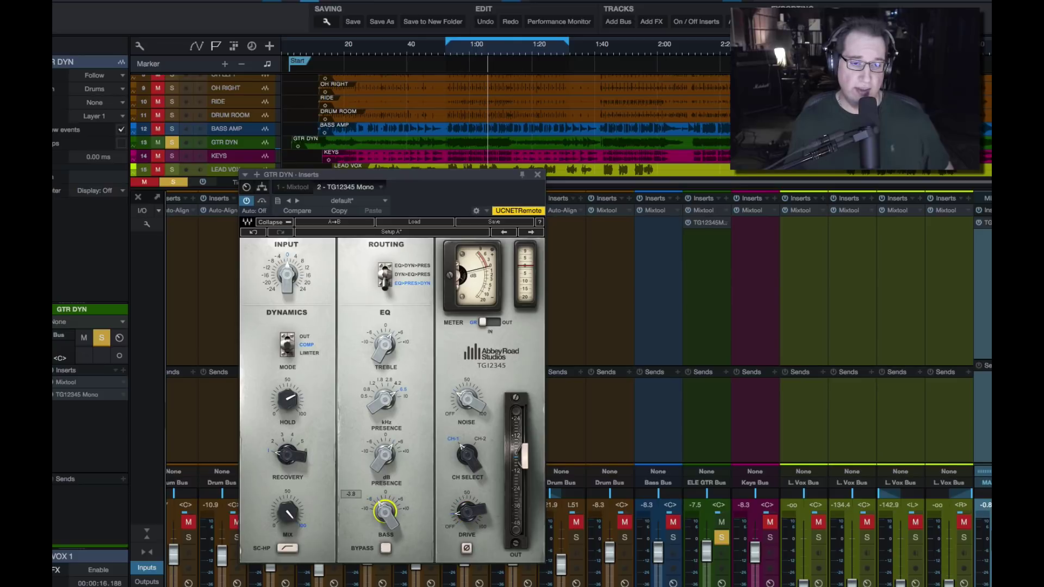
pyautogui.moveTo(530, 465); pyautogui.dragTo(532, 459)
pyautogui.click(261, 201)
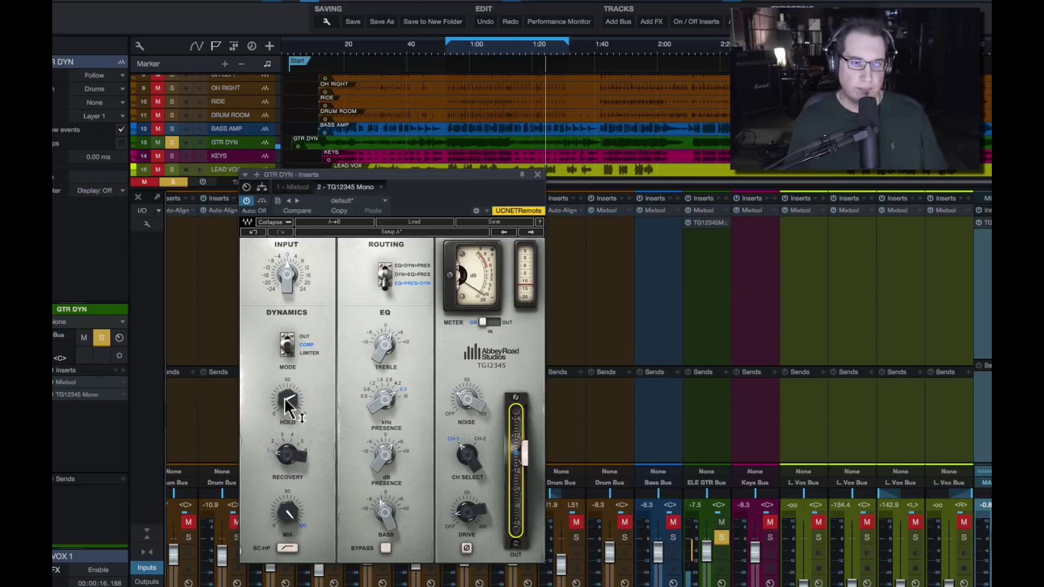
# Set the mix to 50 with slightly less output and the presence gain at 0, and close the GTR DYN plug-in window
pyautogui.moveTo(289, 520)
pyautogui.mouseDown()
pyautogui.moveTo(289, 503)
pyautogui.moveTo(288, 513)
pyautogui.mouseUp()
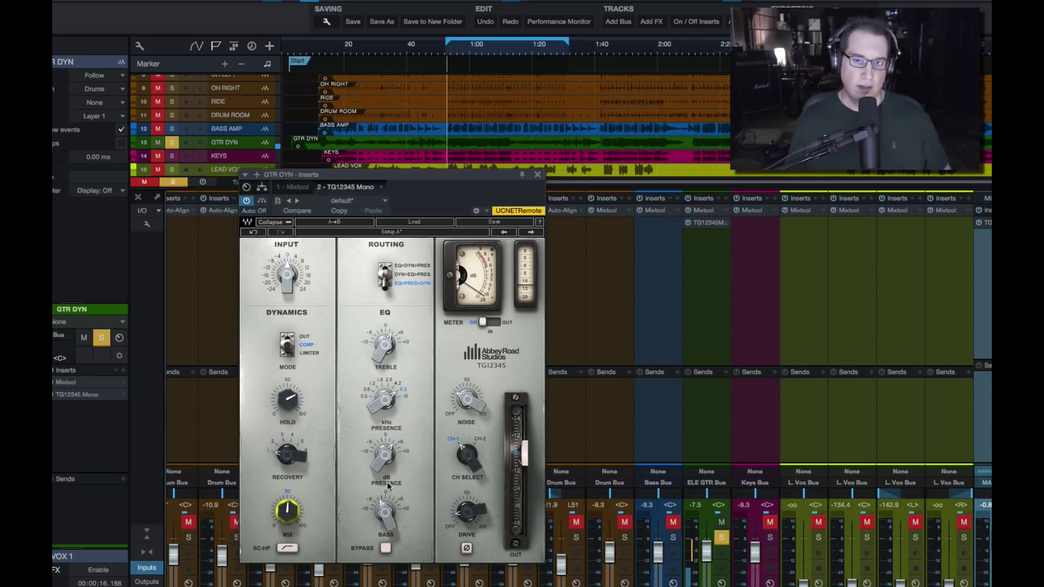
pyautogui.moveTo(525, 456); pyautogui.dragTo(525, 459)
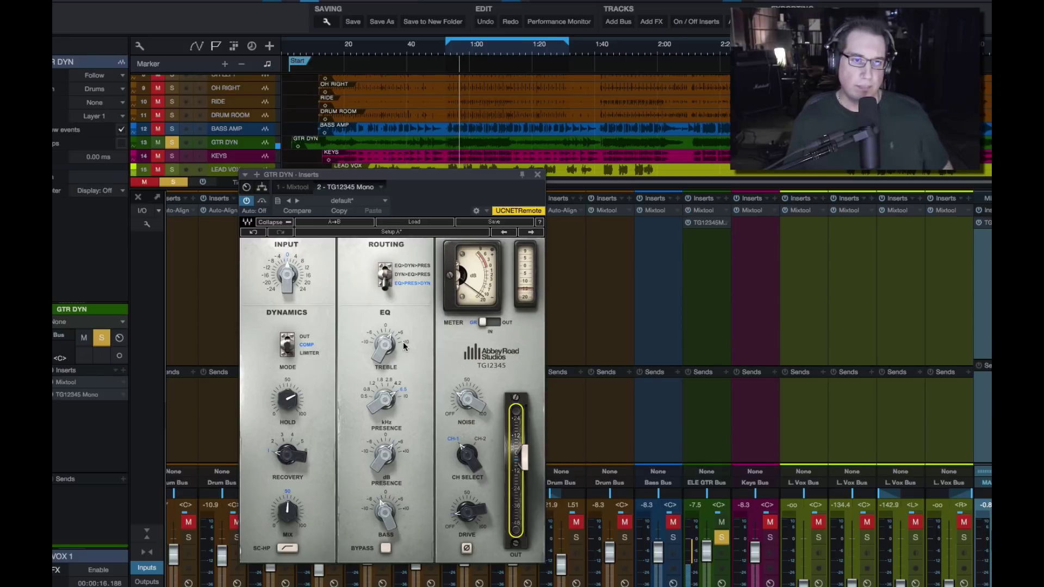
pyautogui.moveTo(385, 454); pyautogui.dragTo(385, 457)
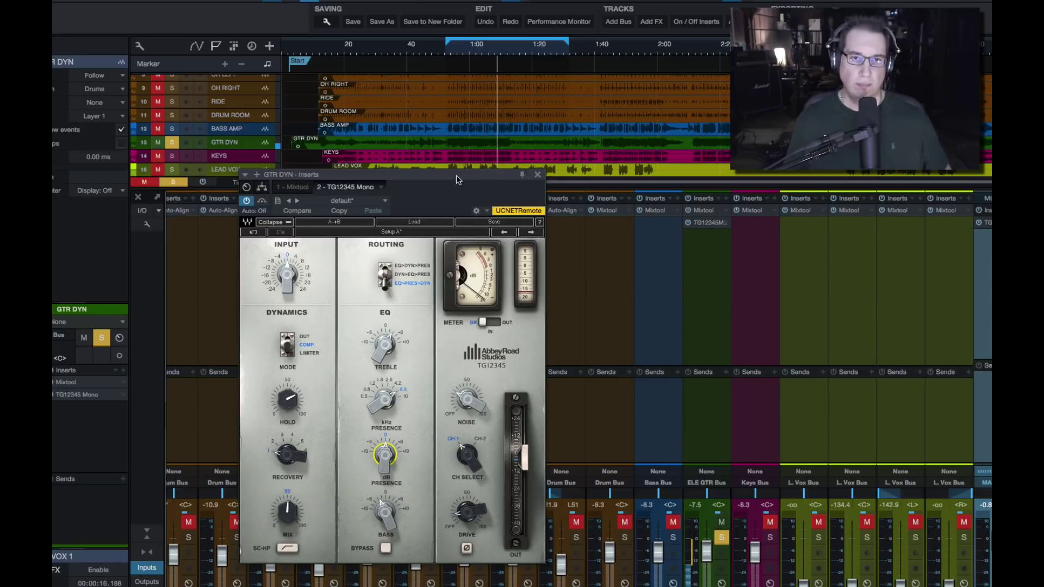
pyautogui.moveTo(429, 177); pyautogui.dragTo(400, 148)
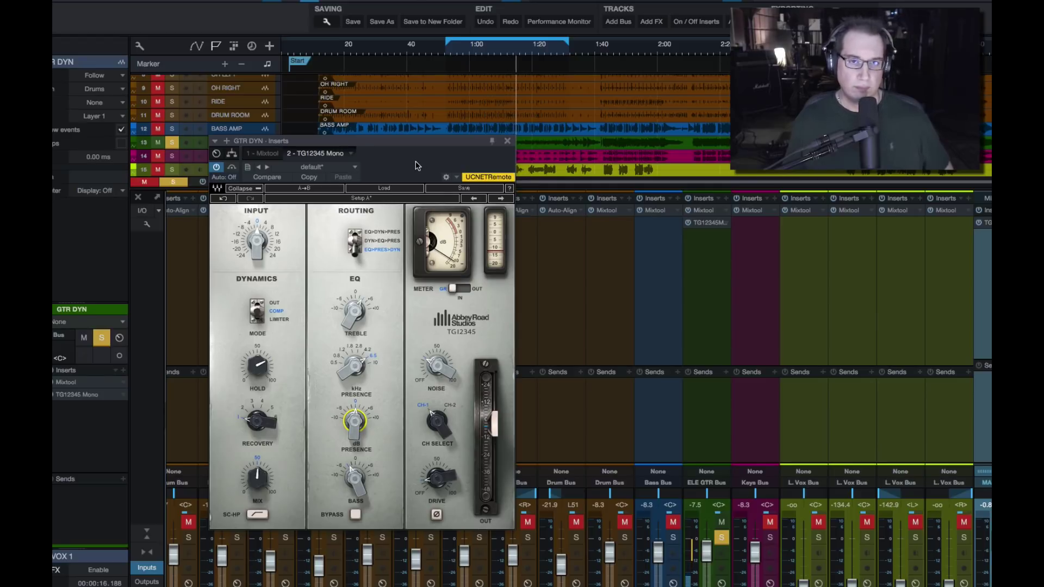
pyautogui.click(507, 142)
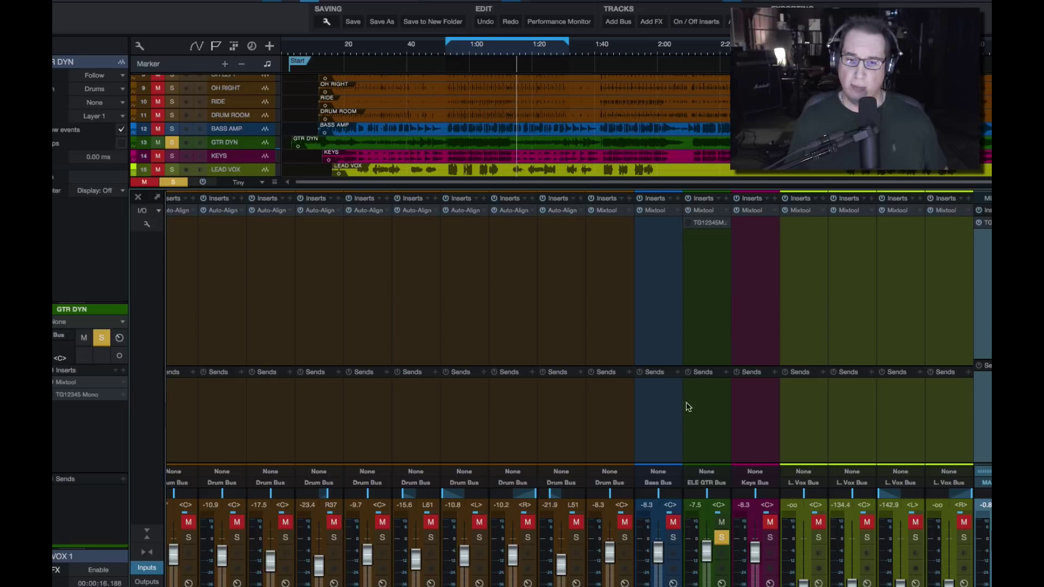
# Unmute and solo the bass, keys and drum tracks alongside the guitar, and solo the MAIN OUT channel
pyautogui.hscroll(1, 580, 388)
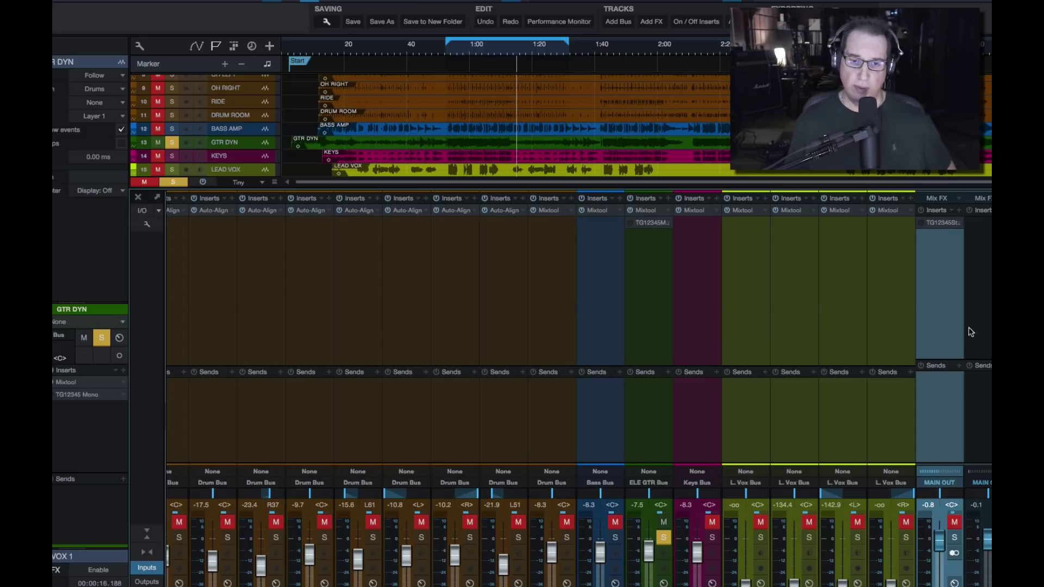
pyautogui.click(613, 524)
pyautogui.click(615, 537)
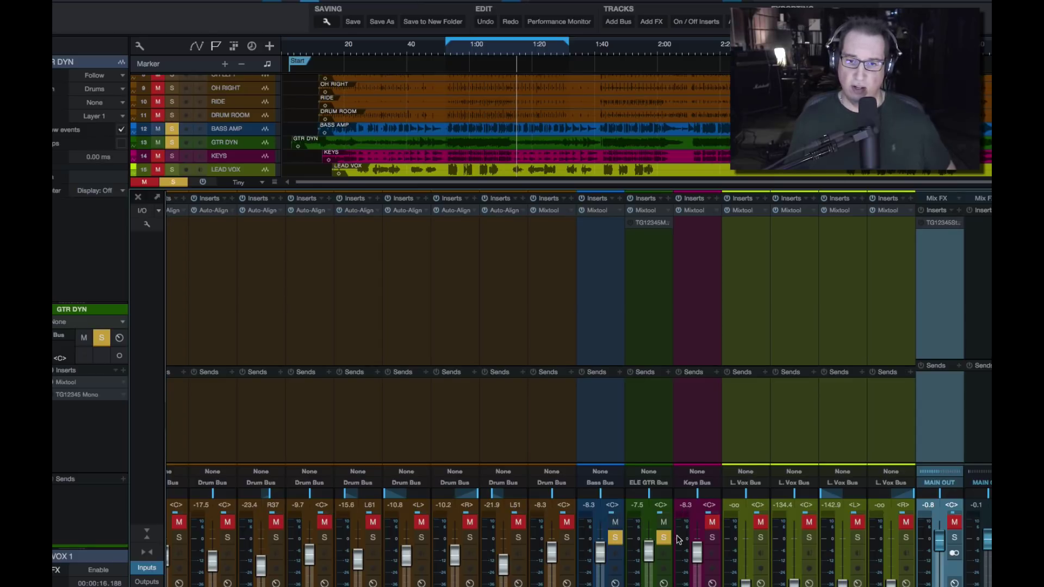
pyautogui.click(713, 522)
pyautogui.click(712, 538)
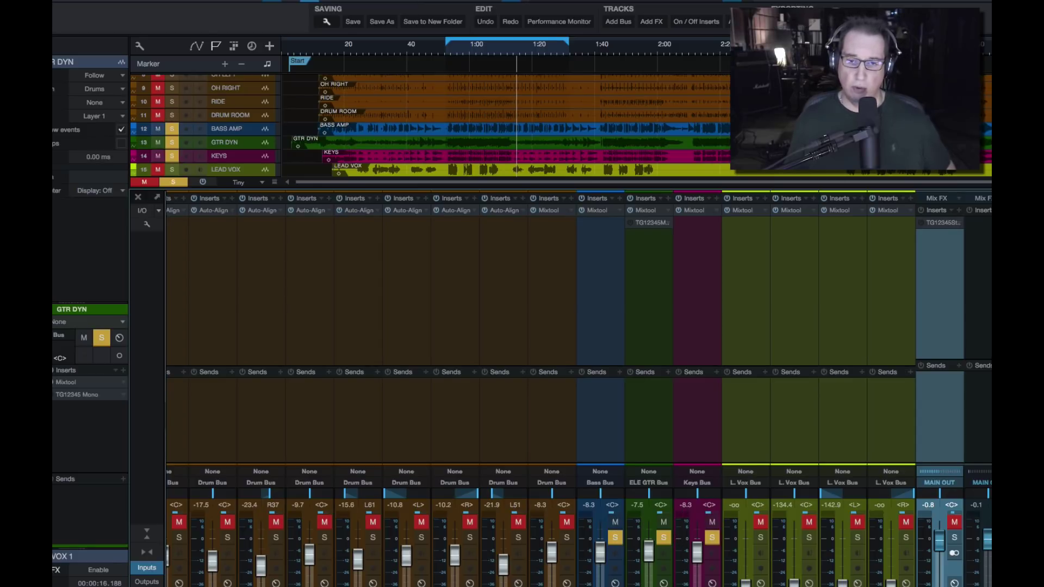
pyautogui.click(956, 539)
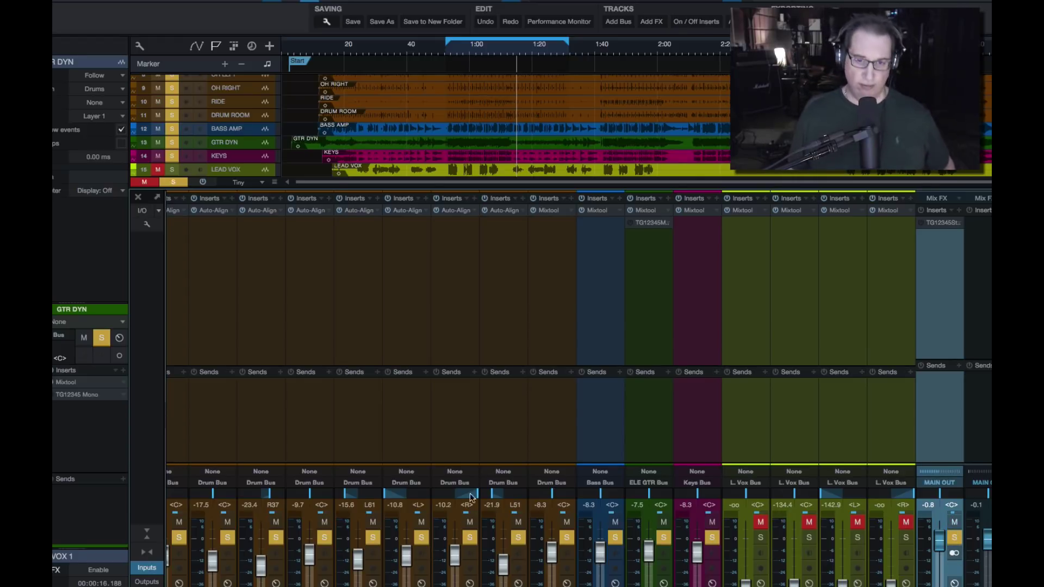
# View the Auto-Align insert on the SNARE B track and close its window
pyautogui.hscroll(-3, 579, 381)
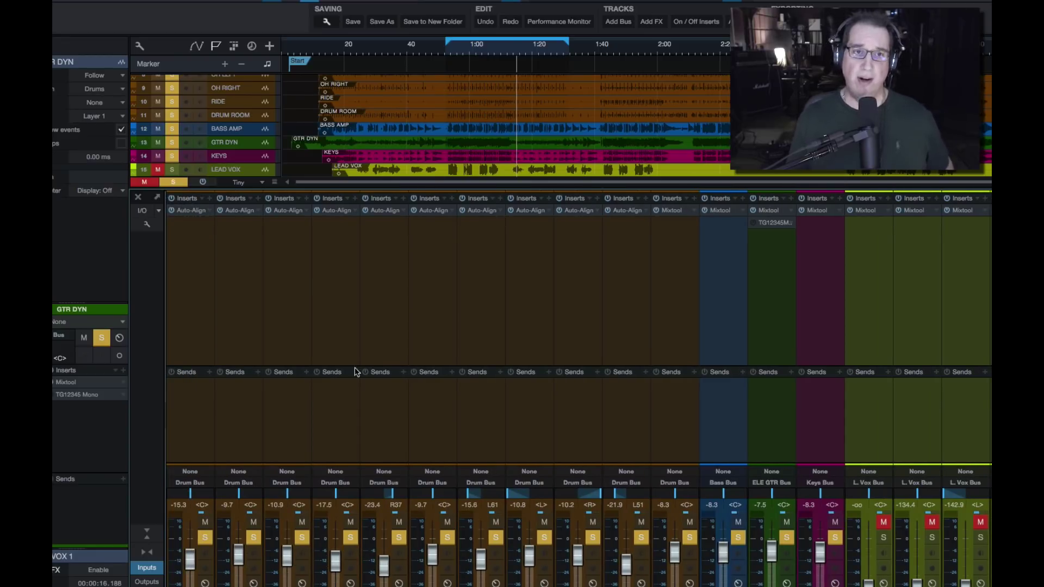
pyautogui.click(328, 214)
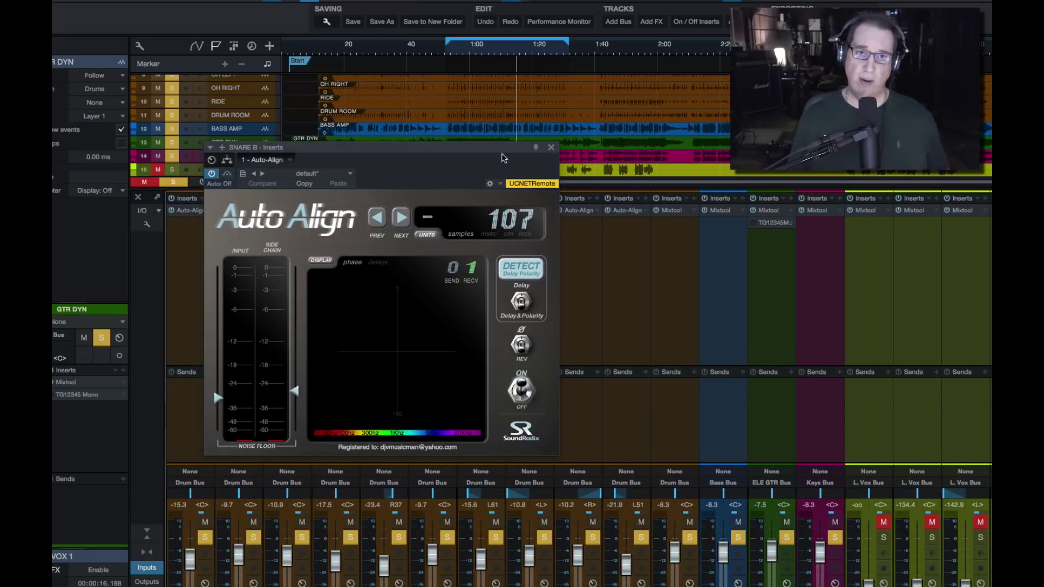
pyautogui.click(551, 148)
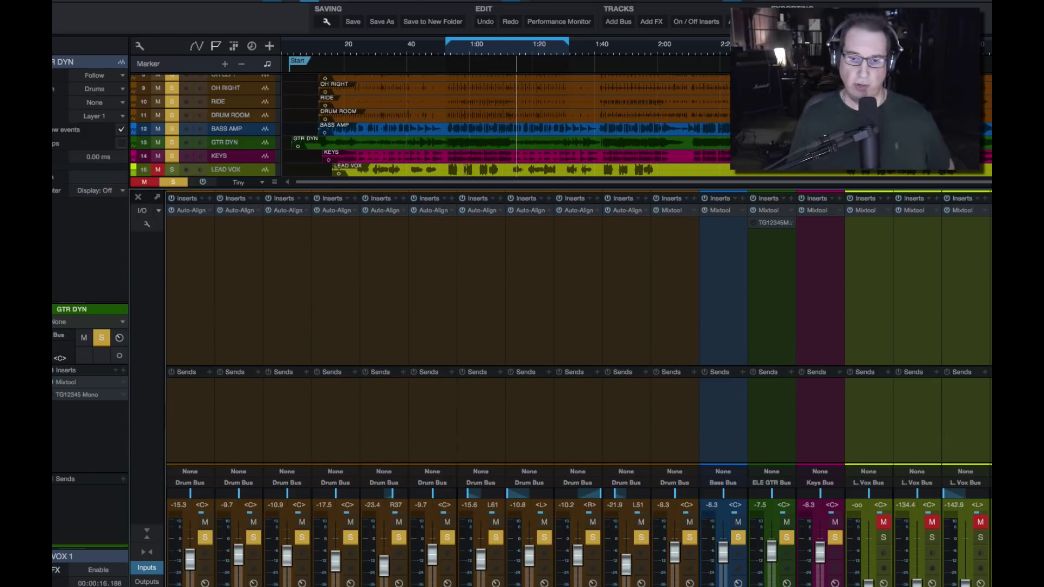
# Open the TG12345 Stereo insert on the MAIN OUT channel
pyautogui.hscroll(3, 579, 380)
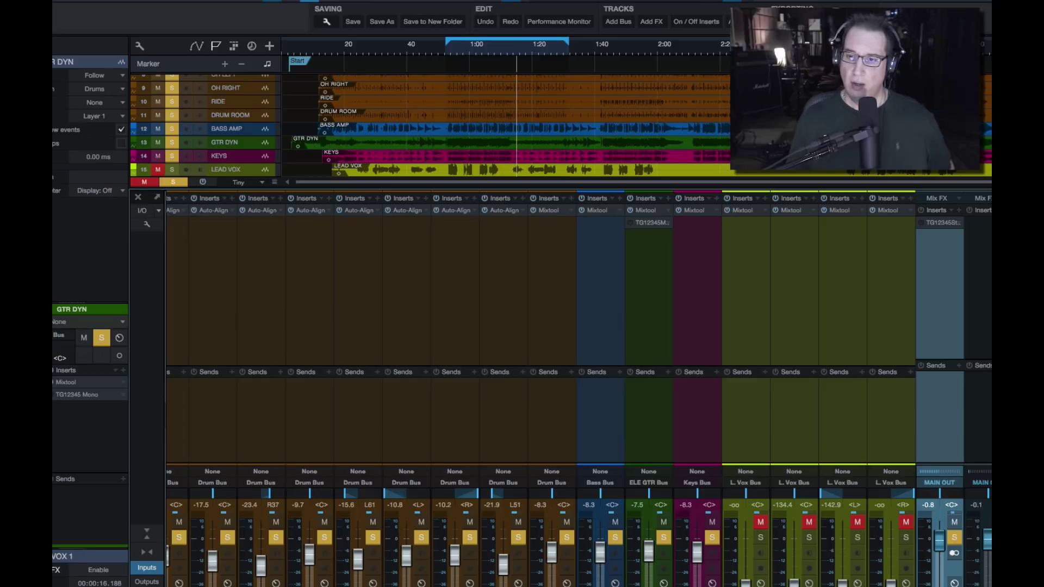
pyautogui.click(944, 223)
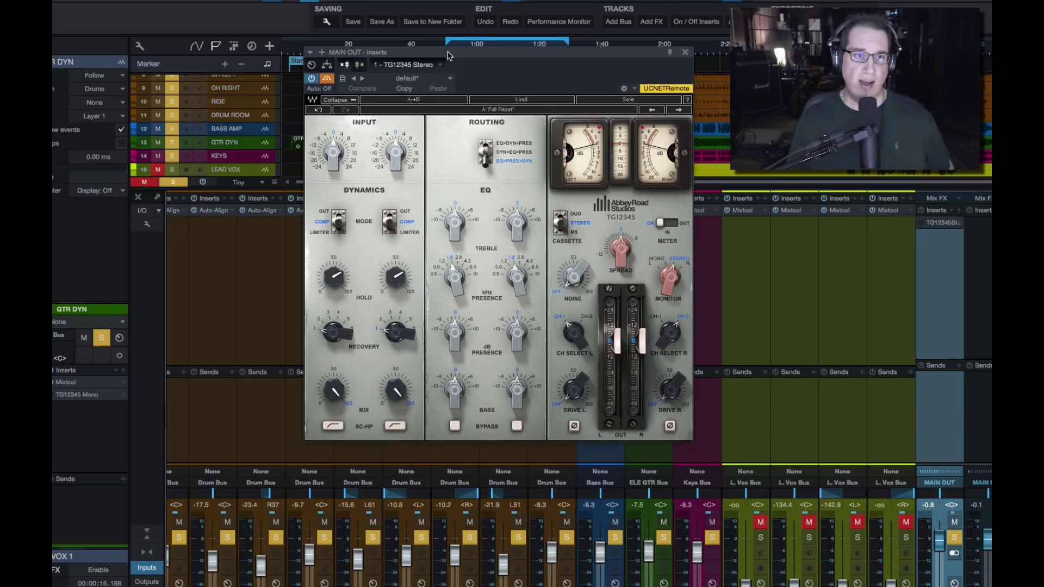
# Load the Full Reset factory preset in the MAIN OUT channel's TG12345 Stereo and move its window clear of the mixer
pyautogui.moveTo(450, 52); pyautogui.dragTo(322, 121)
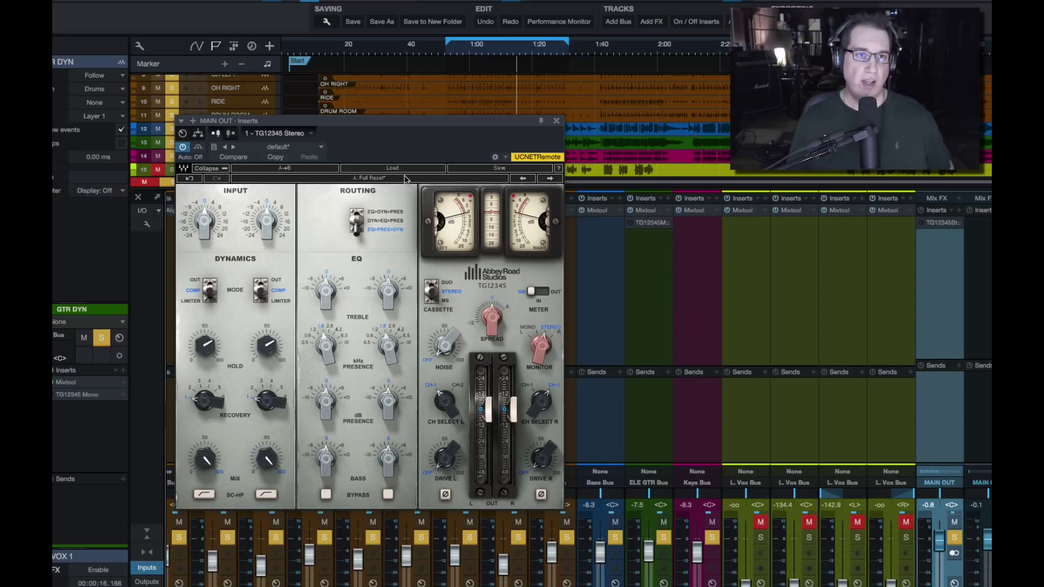
pyautogui.click(423, 172)
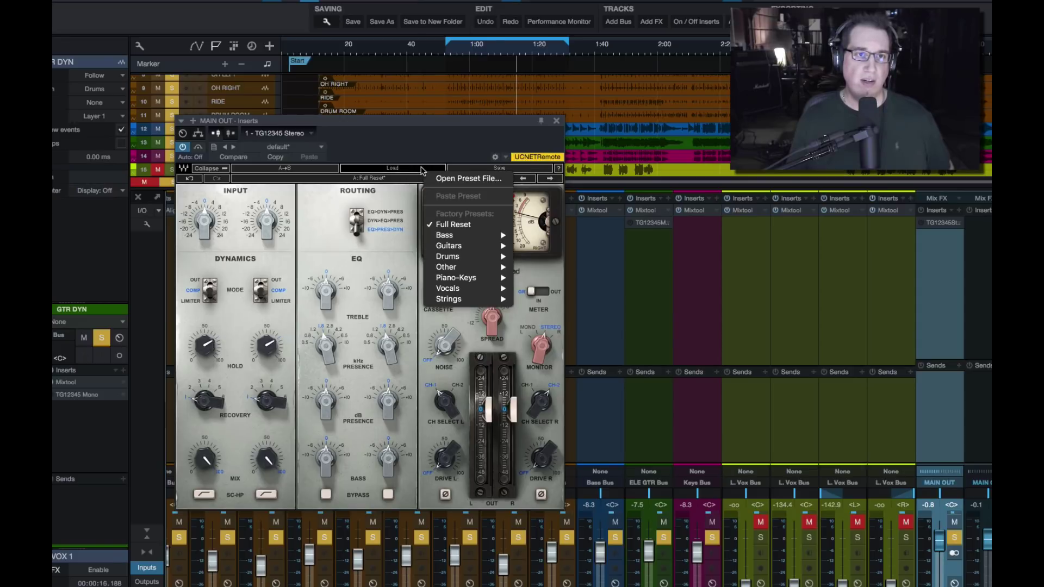
pyautogui.click(431, 224)
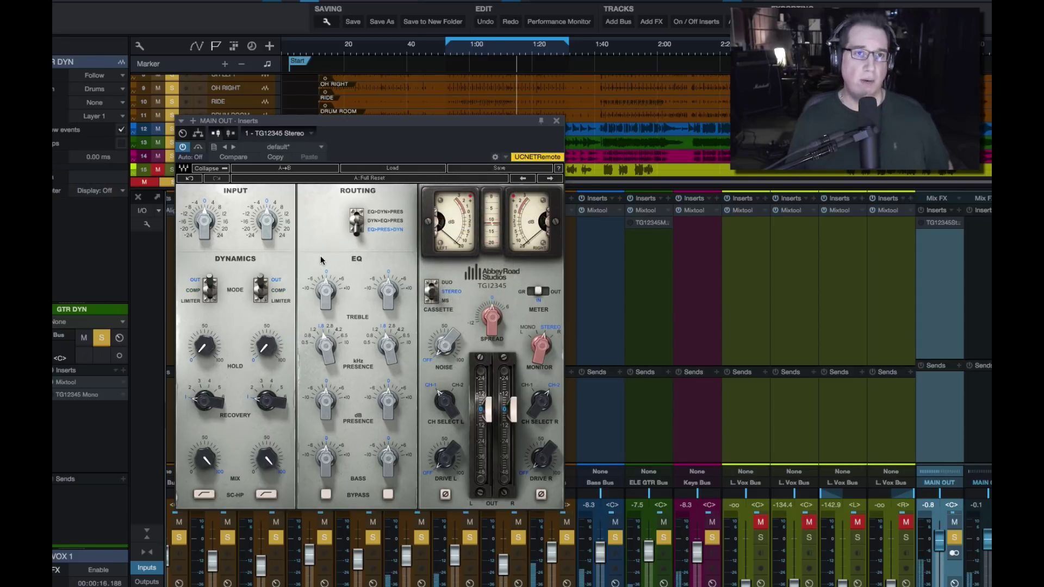
pyautogui.moveTo(358, 124); pyautogui.dragTo(367, 109)
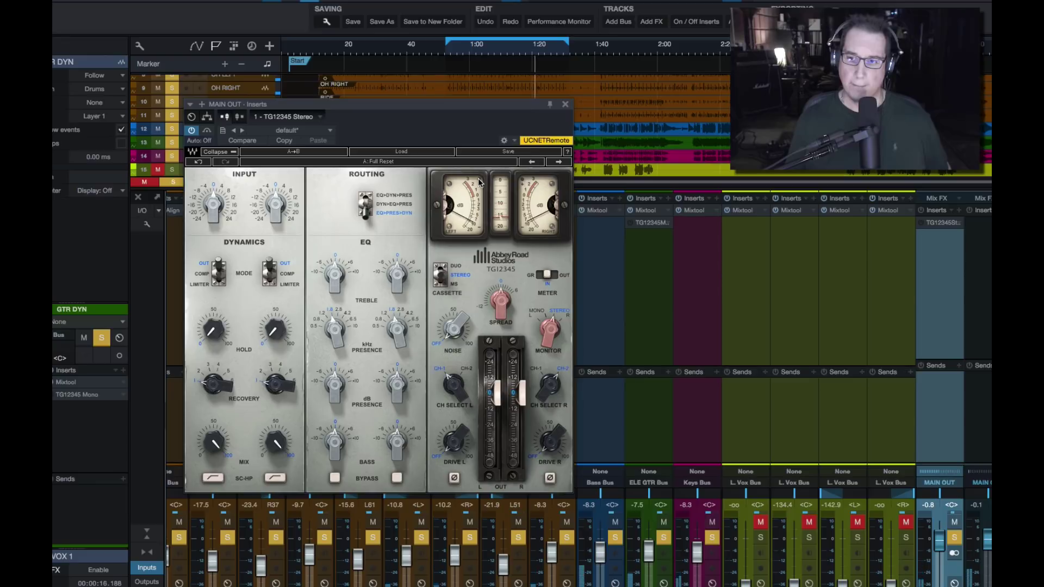
# Compare the mix with the reset TG12345 bypassed and active on the main output
pyautogui.click(207, 133)
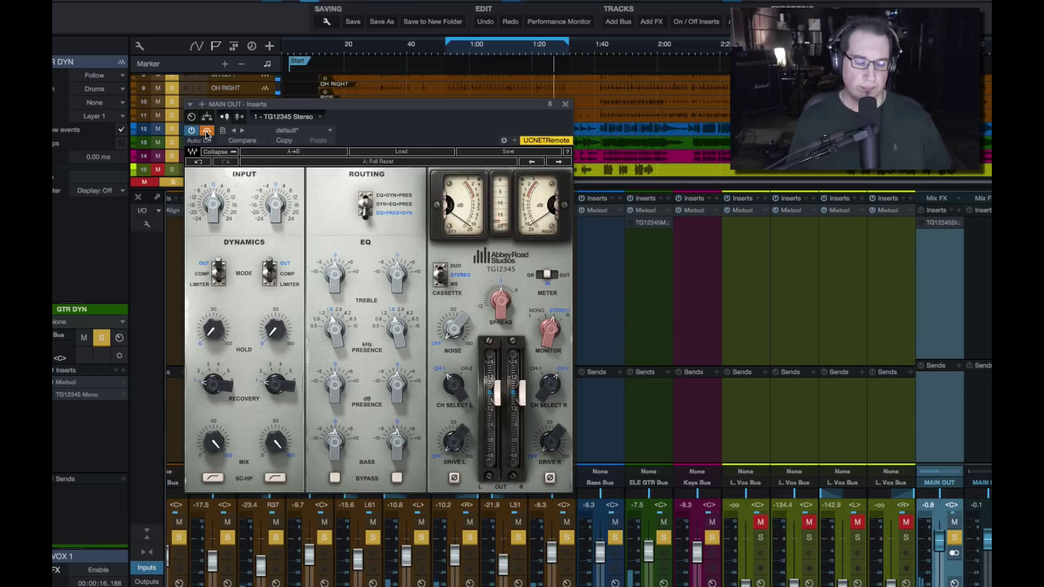
pyautogui.click(206, 134)
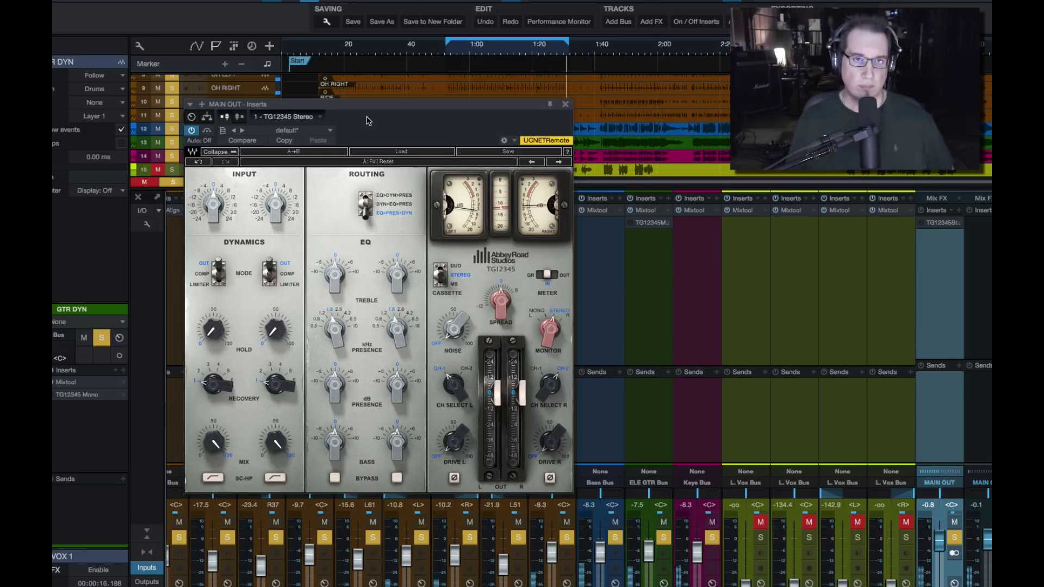
pyautogui.moveTo(368, 115); pyautogui.dragTo(368, 121)
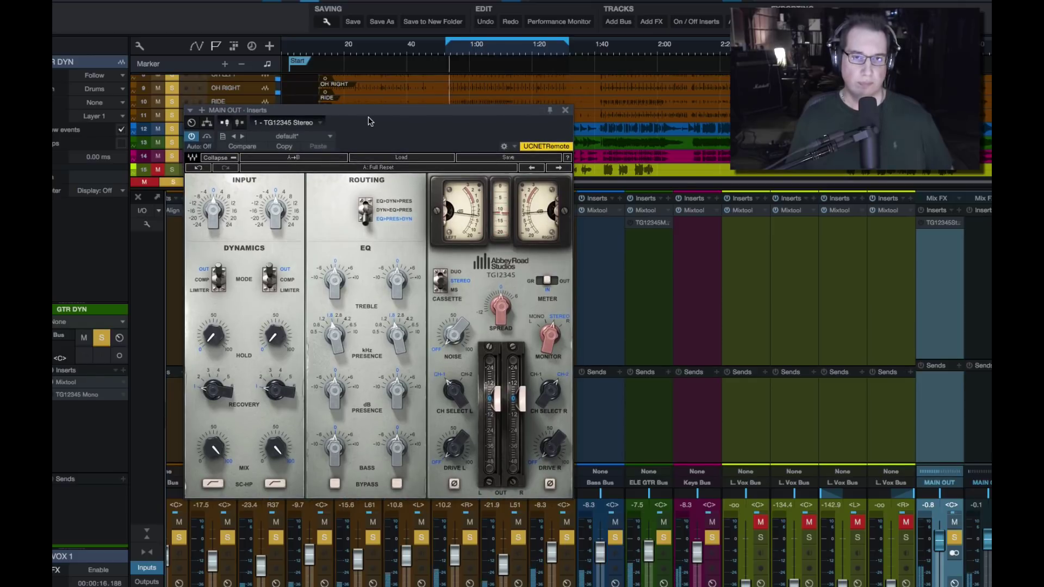
pyautogui.click(207, 136)
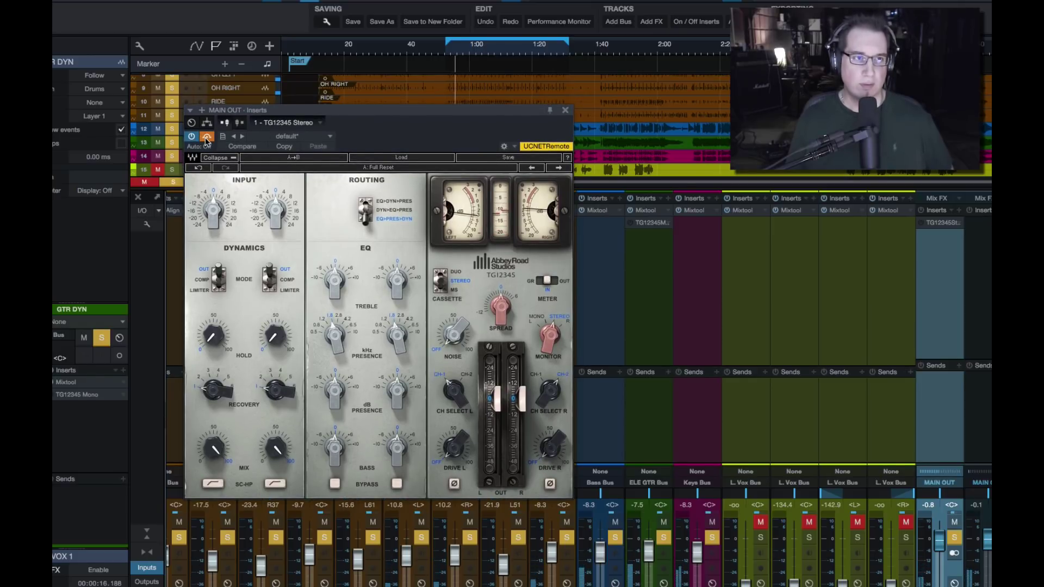
pyautogui.click(206, 137)
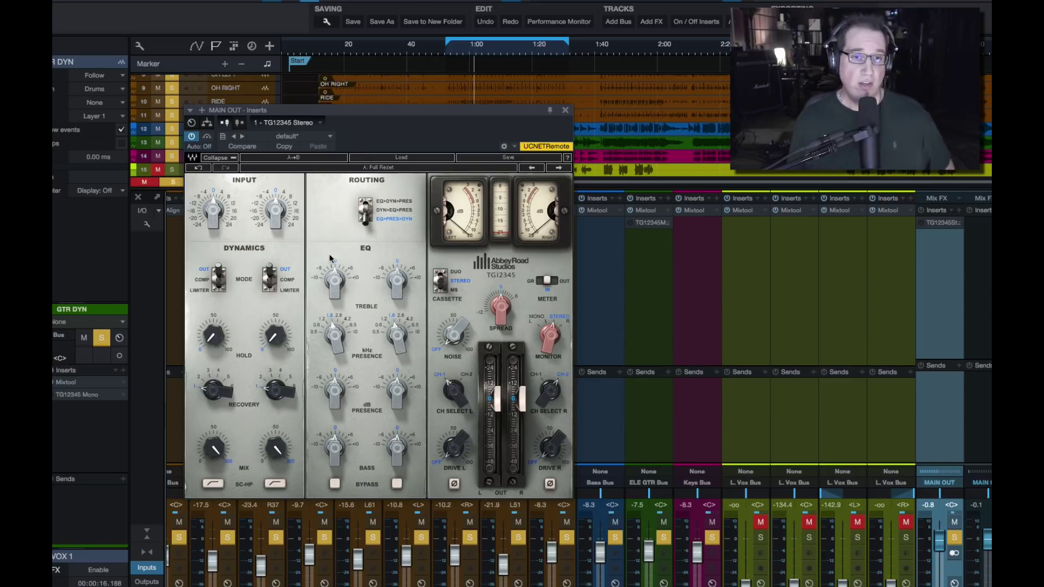
# Boost the treble to 2.7 and widen the spread slightly with a small adjustment of the noise
pyautogui.click(334, 283)
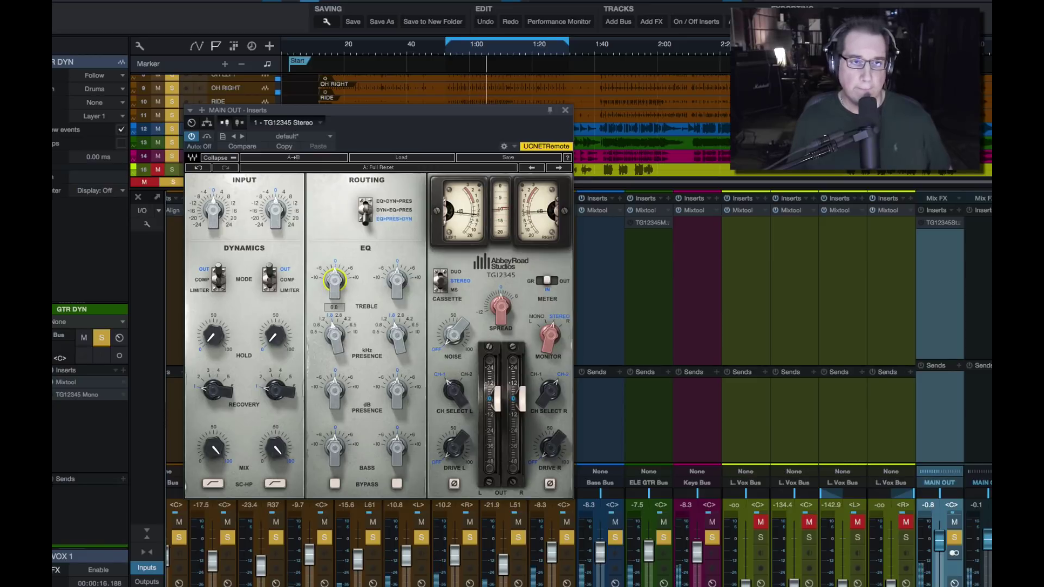
pyautogui.moveTo(334, 283); pyautogui.dragTo(334, 269)
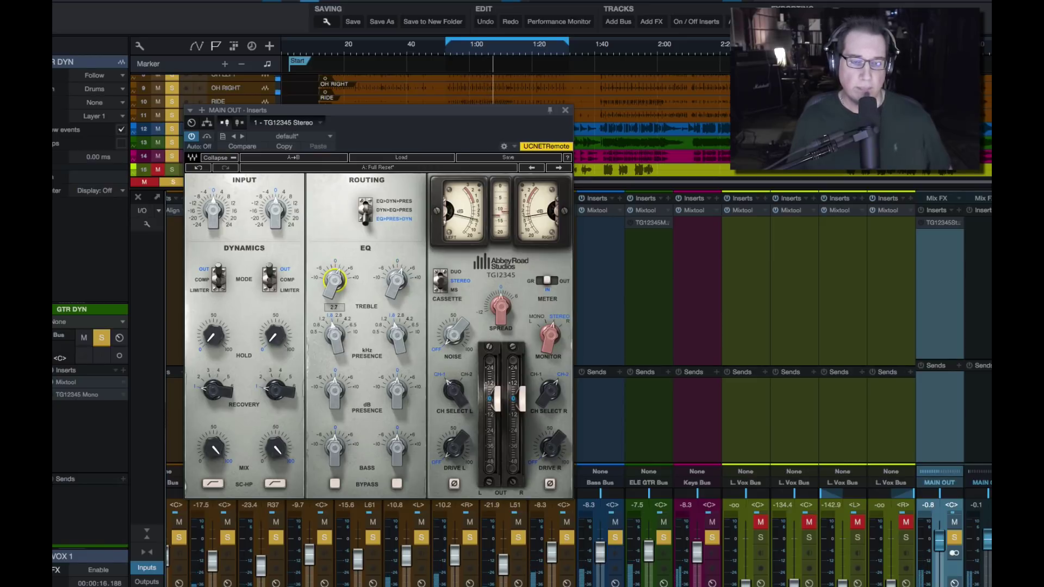
pyautogui.moveTo(500, 307); pyautogui.dragTo(454, 332)
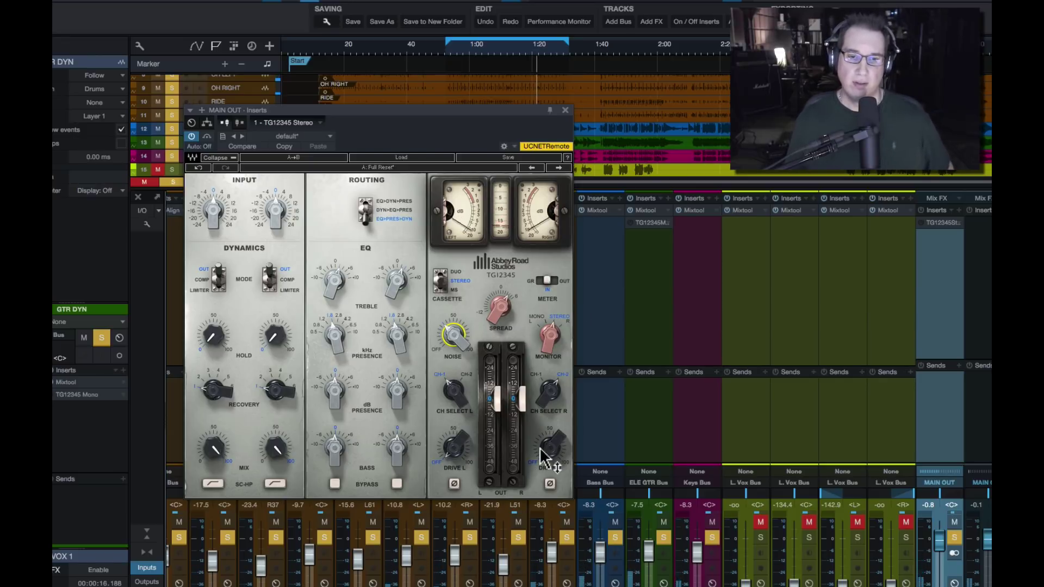
# Add a little drive and bass, compare against bypass, and trim the output to -1.5
pyautogui.moveTo(552, 449); pyautogui.dragTo(552, 440)
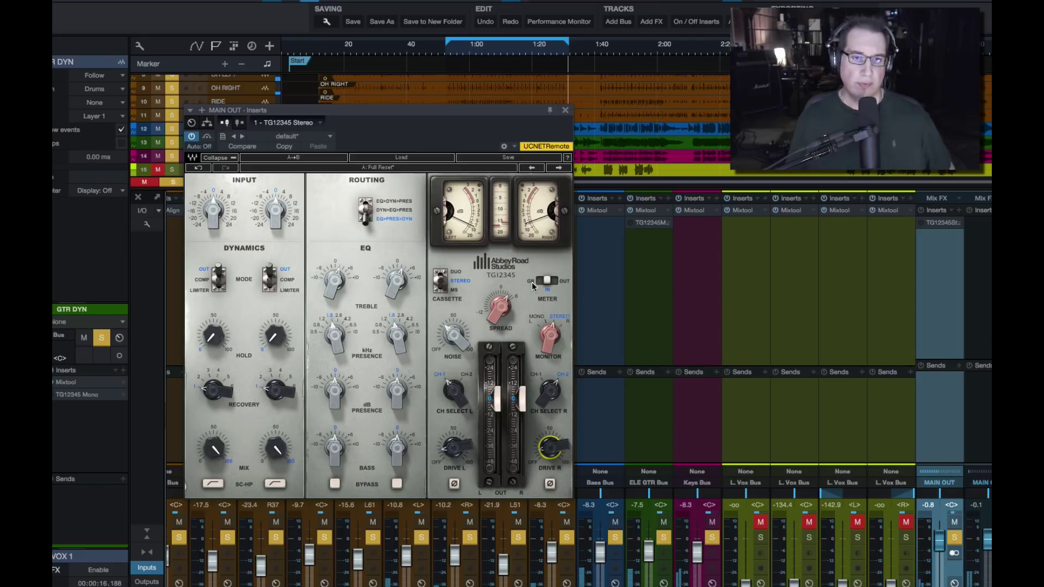
pyautogui.moveTo(397, 452); pyautogui.dragTo(396, 447)
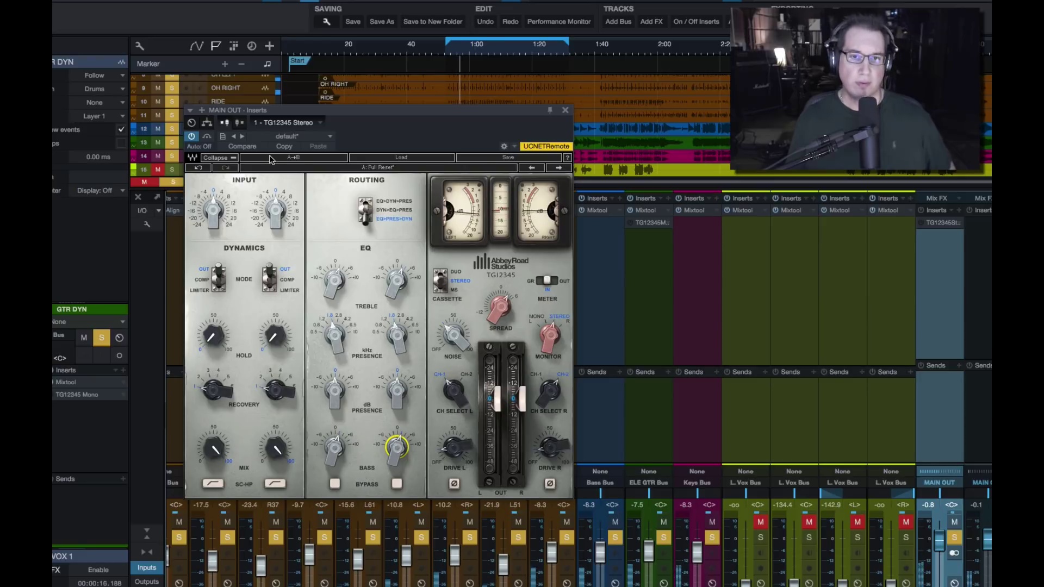
pyautogui.click(207, 137)
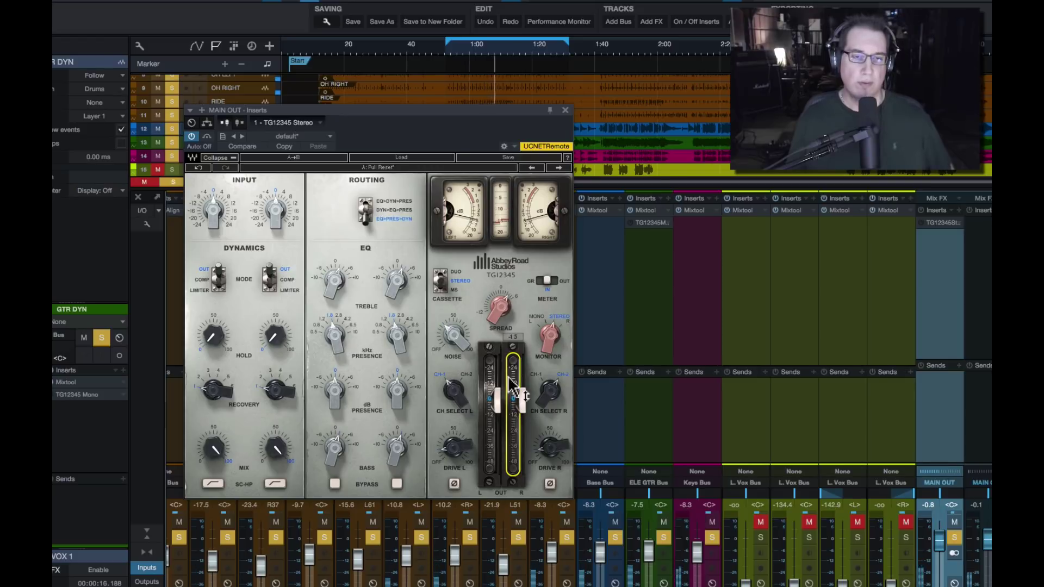
# Switch the dynamics mode to COMP on both channels and raise the linked hold to 100
pyautogui.click(270, 283)
pyautogui.click(269, 283)
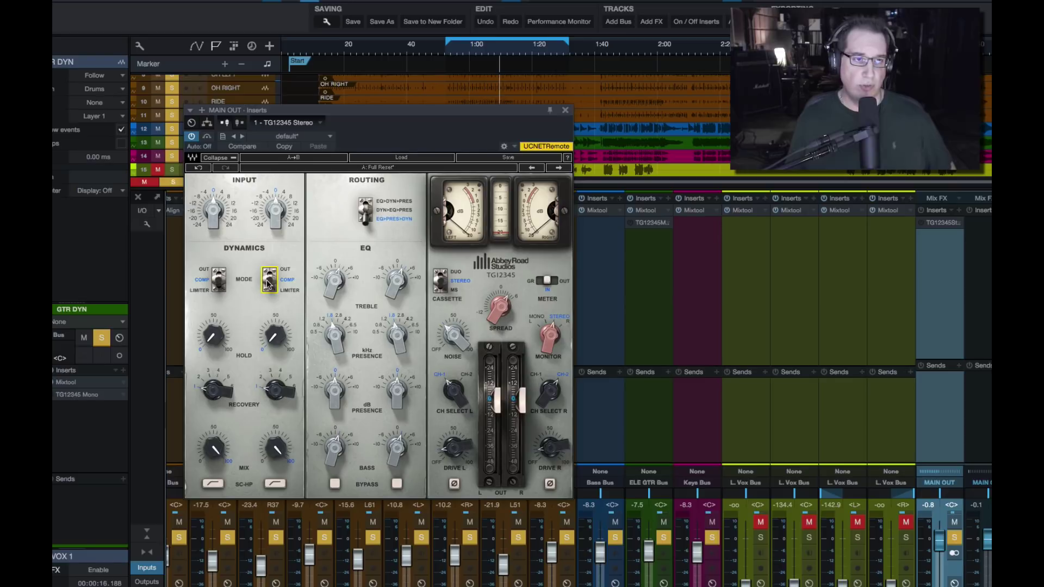
pyautogui.click(276, 339)
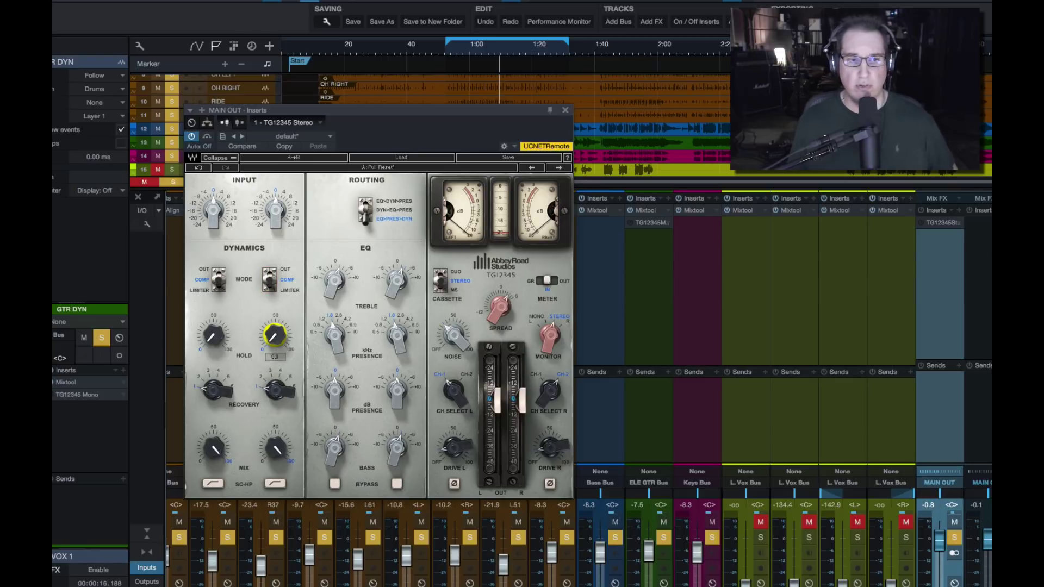
pyautogui.moveTo(276, 340); pyautogui.dragTo(282, 520)
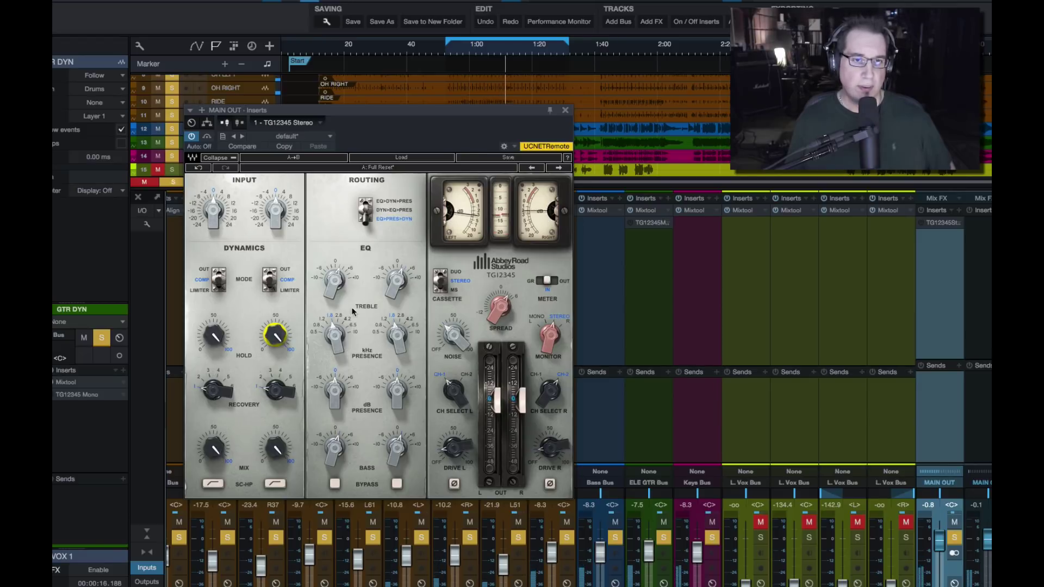
# Set the meter to GR and back the hold off from maximum while comparing with bypass
pyautogui.click(531, 281)
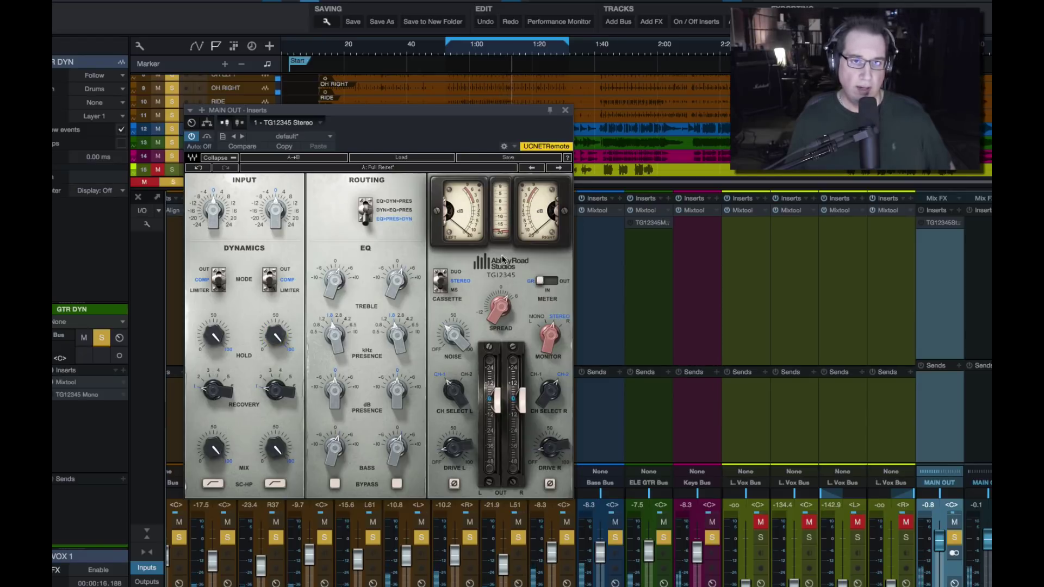
pyautogui.moveTo(277, 339)
pyautogui.mouseDown()
pyautogui.moveTo(277, 326)
pyautogui.moveTo(278, 336)
pyautogui.mouseUp()
pyautogui.moveTo(274, 450)
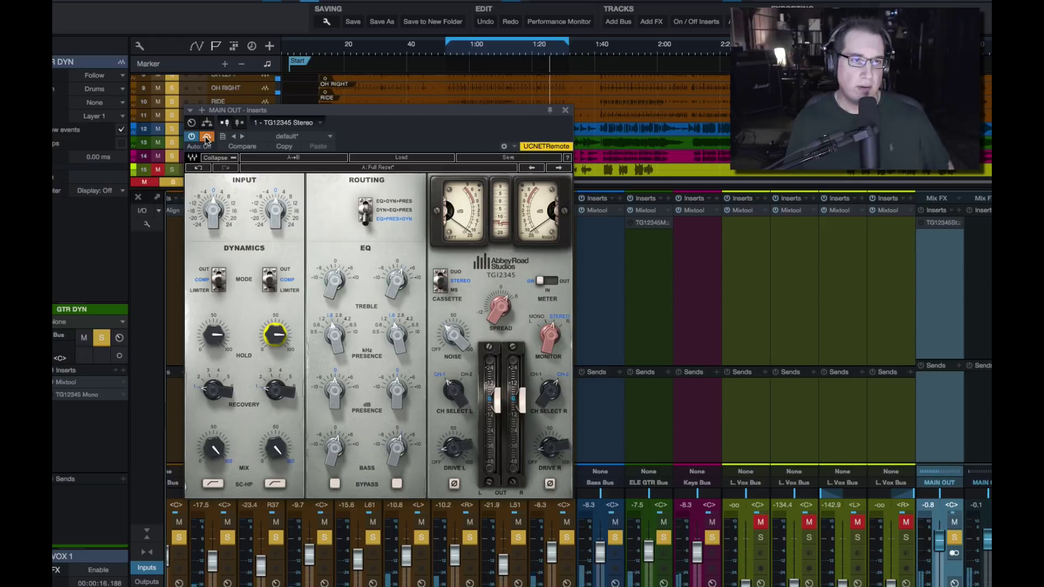
pyautogui.moveTo(490, 402)
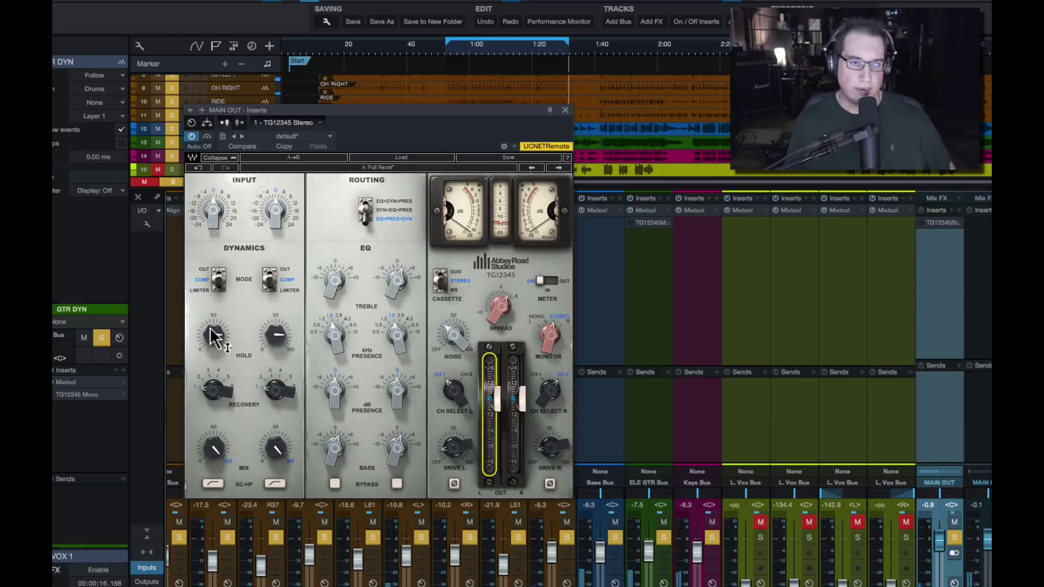
pyautogui.moveTo(214, 339)
pyautogui.moveTo(213, 338); pyautogui.dragTo(213, 352)
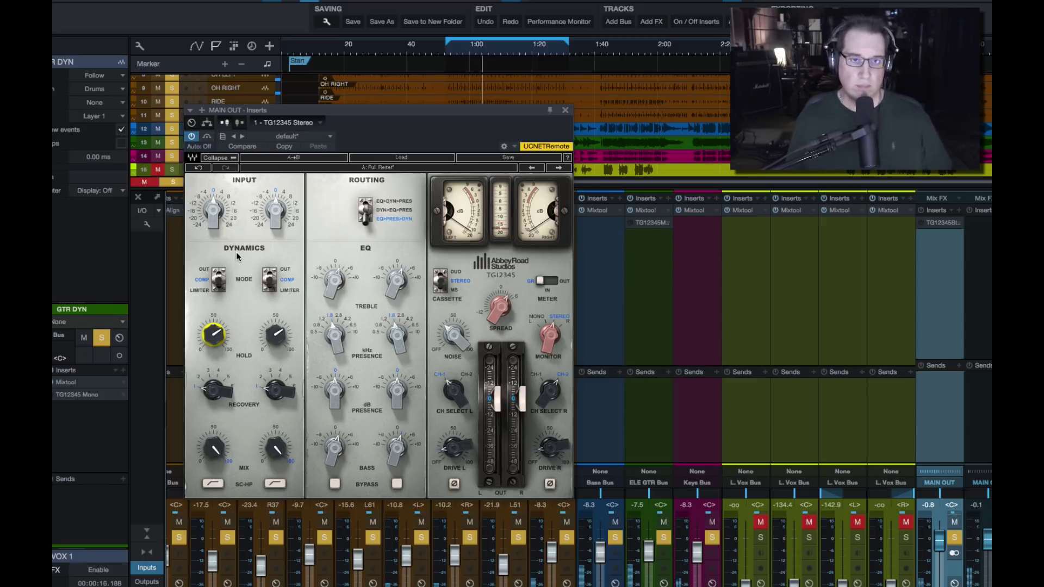
# Set the dynamics mix to 50 and lower the output level slightly to match the bypassed signal
pyautogui.moveTo(500, 400); pyautogui.dragTo(497, 398)
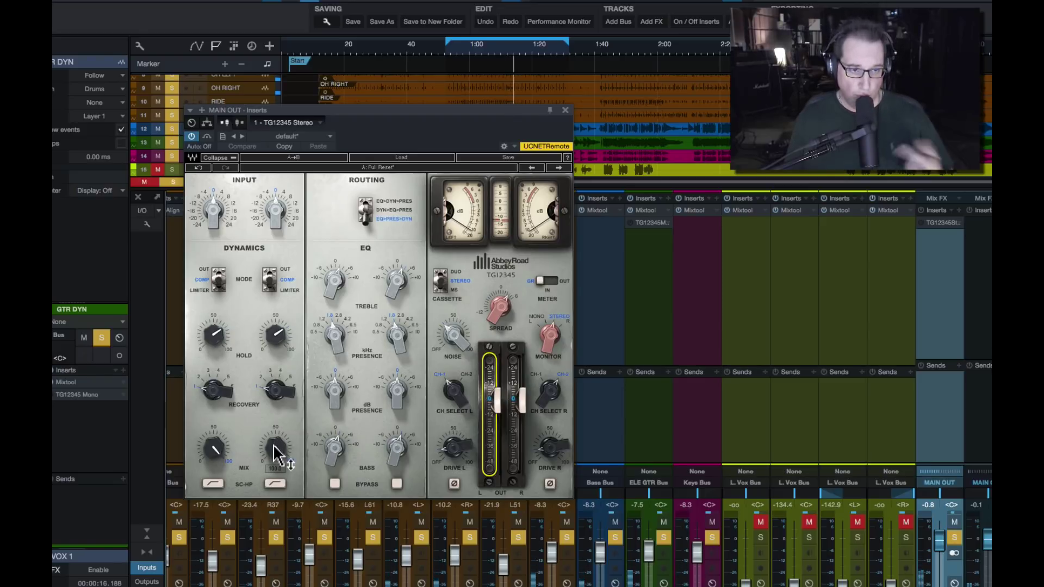
pyautogui.moveTo(276, 456); pyautogui.dragTo(276, 490)
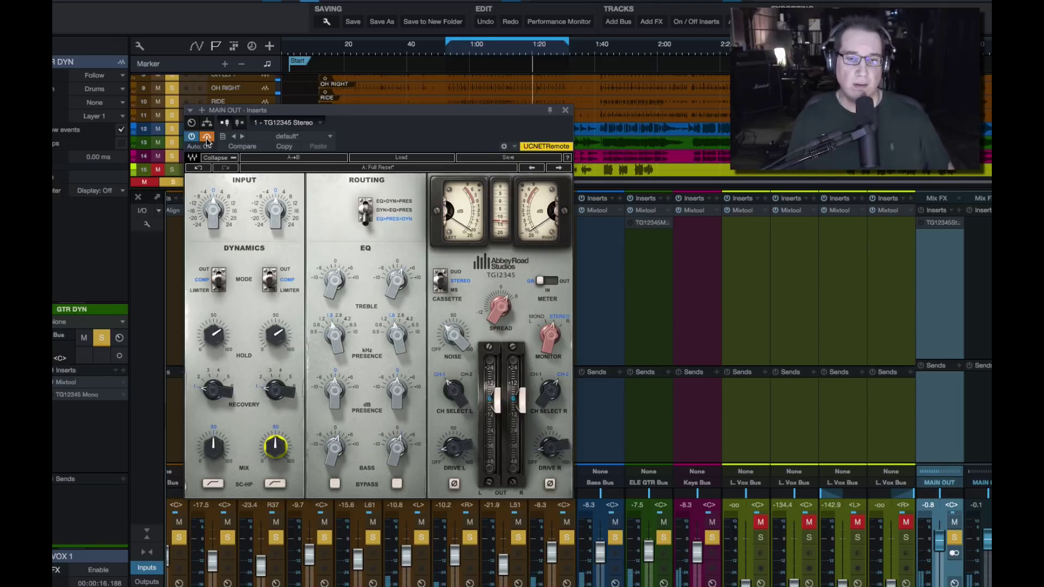
pyautogui.click(497, 402)
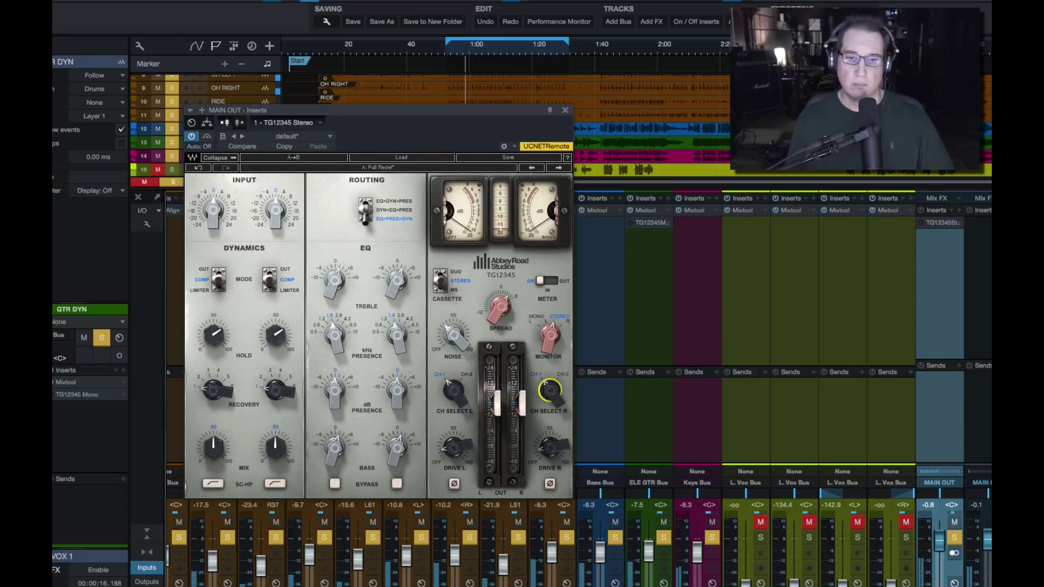
# Set both the left and right channel selectors to CH-2 and lower the output a little further
pyautogui.click(466, 379)
pyautogui.click(563, 376)
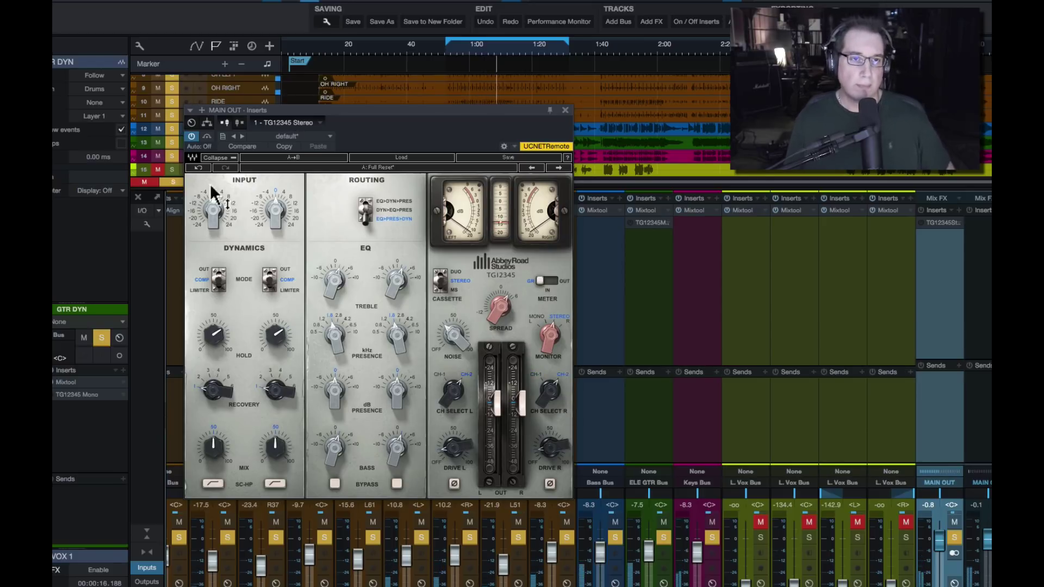
pyautogui.moveTo(497, 407); pyautogui.dragTo(497, 410)
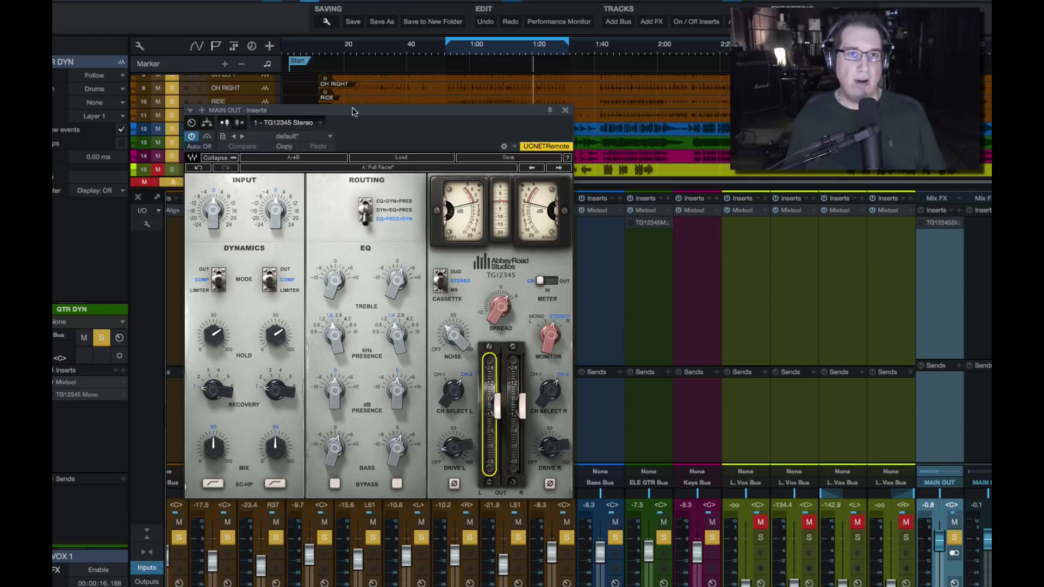
pyautogui.moveTo(350, 114); pyautogui.dragTo(339, 115)
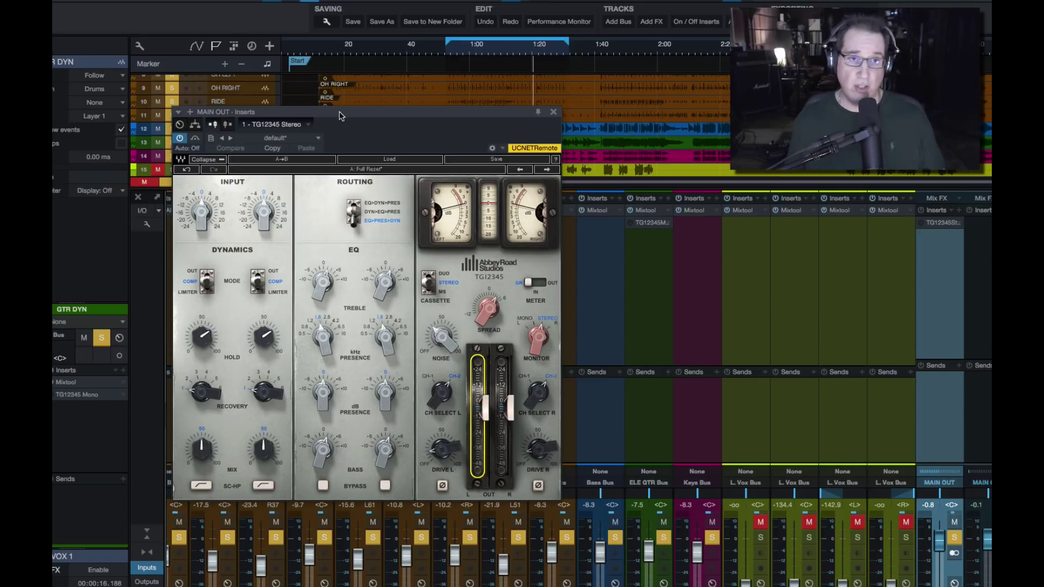
pyautogui.moveTo(340, 114); pyautogui.dragTo(321, 104)
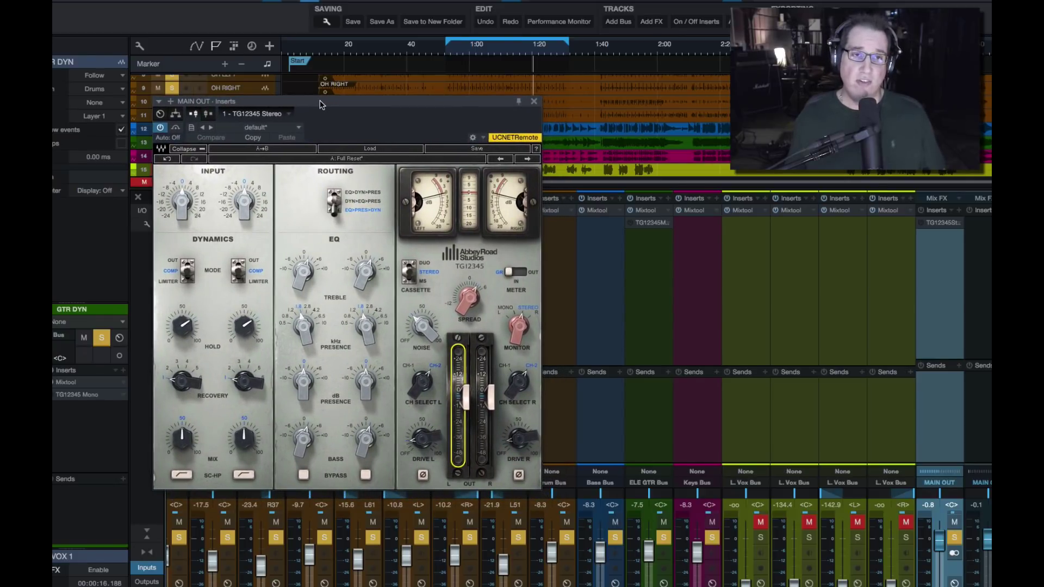